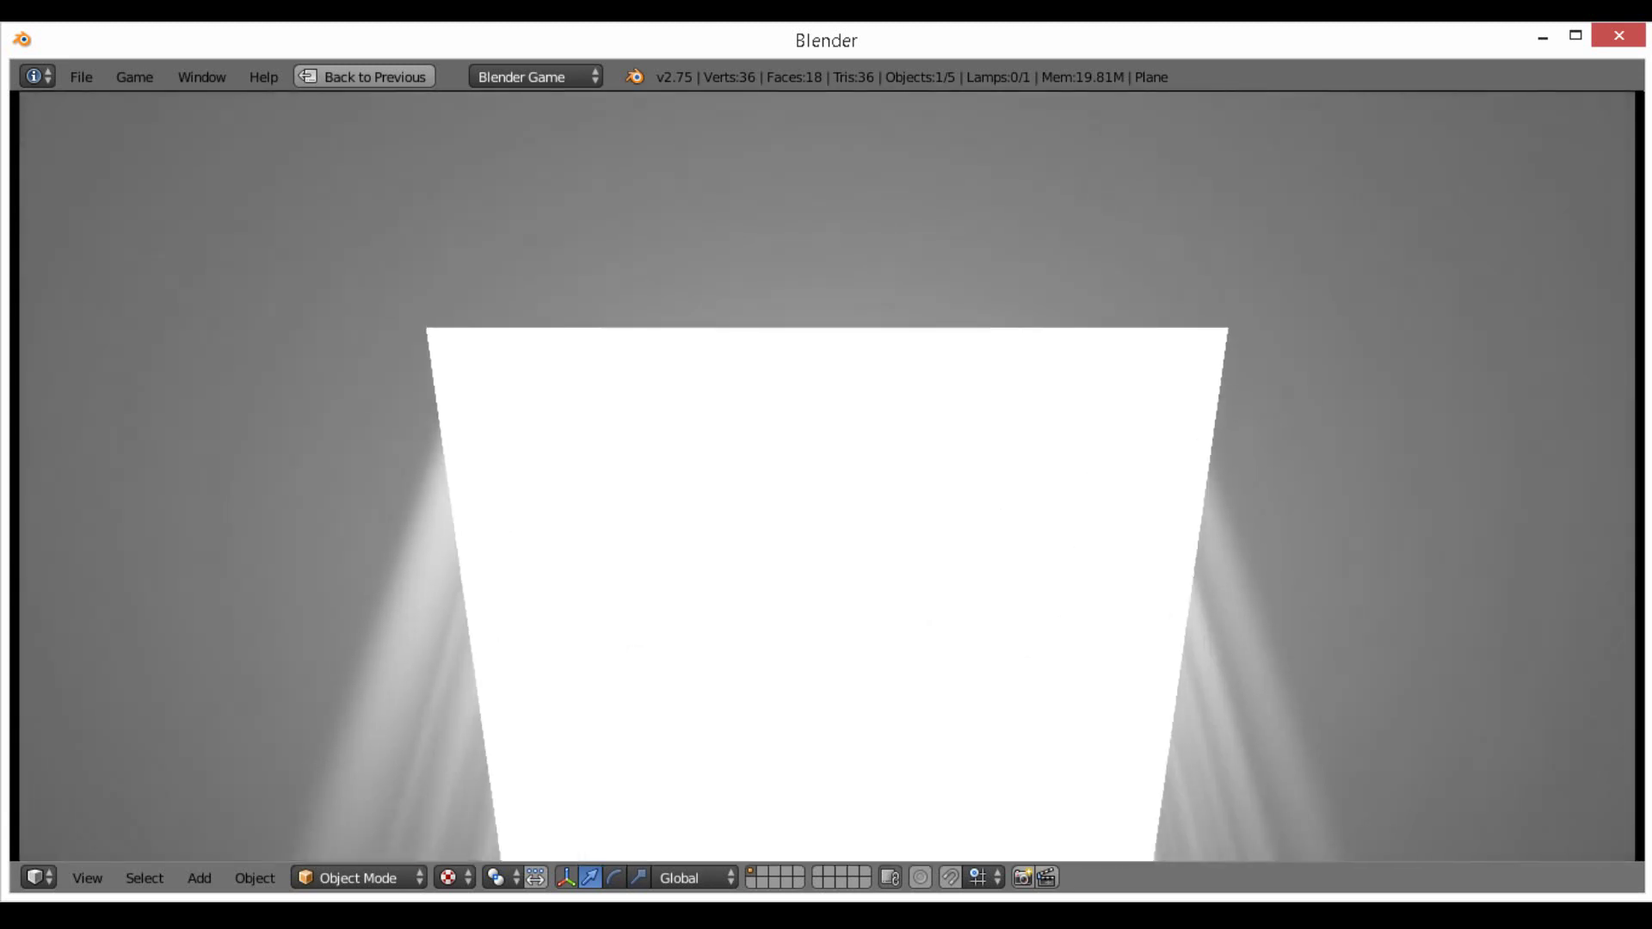
Stop the game preview, switch to GIMP and create a new image 200 px wide and 400 px high
key(Escape)
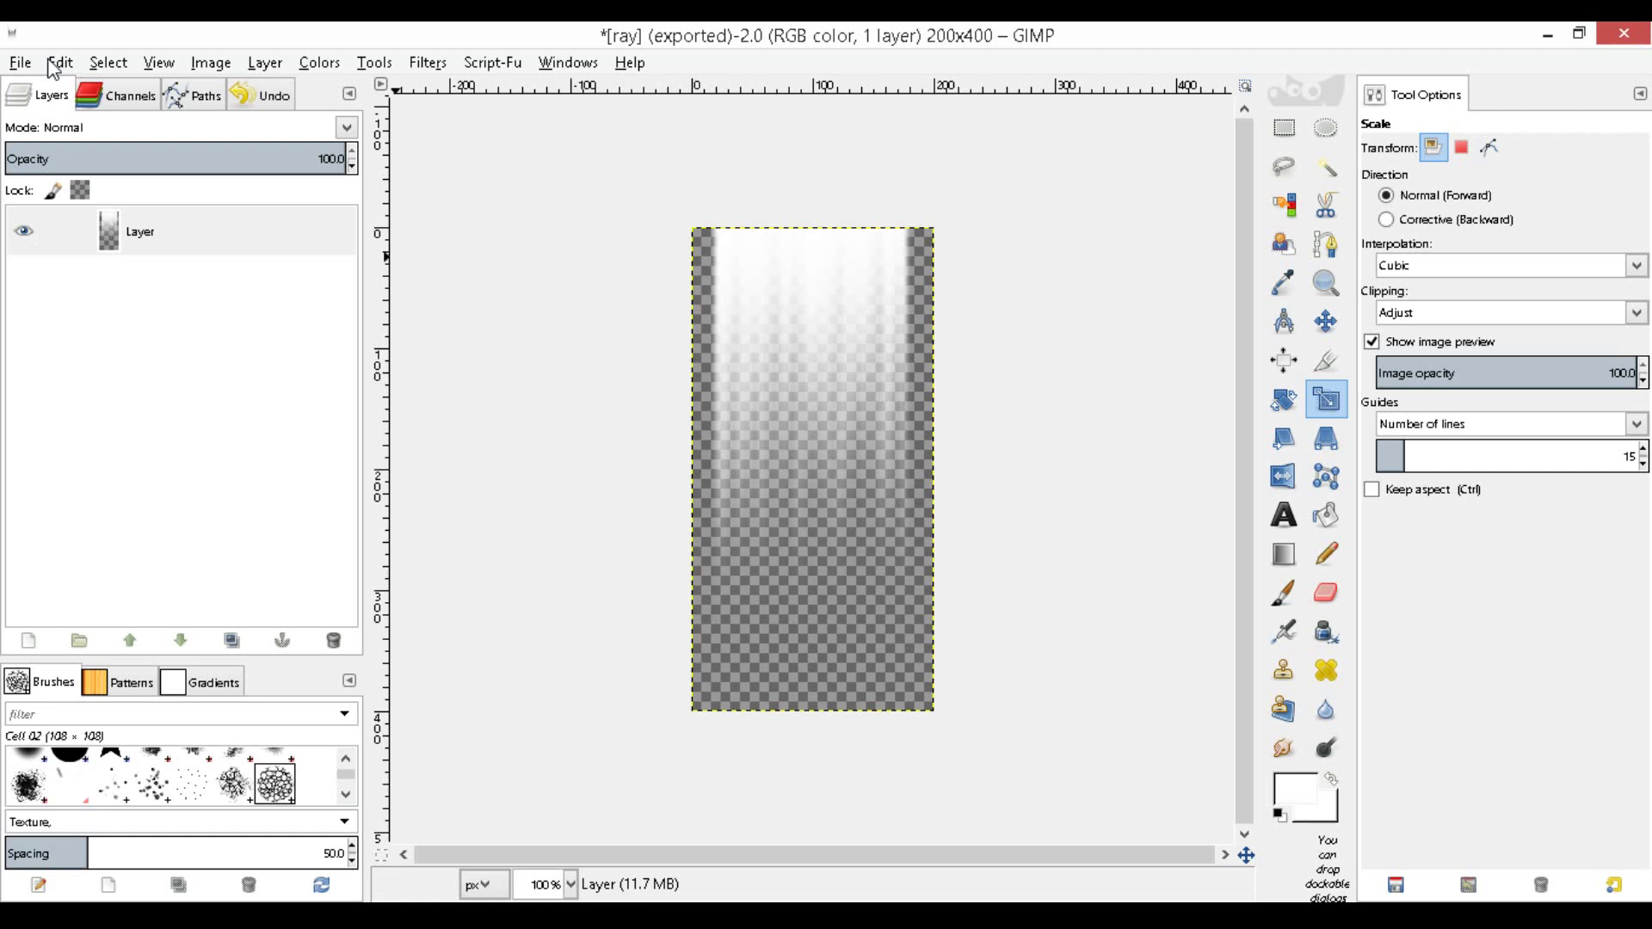
click(25, 62)
click(41, 95)
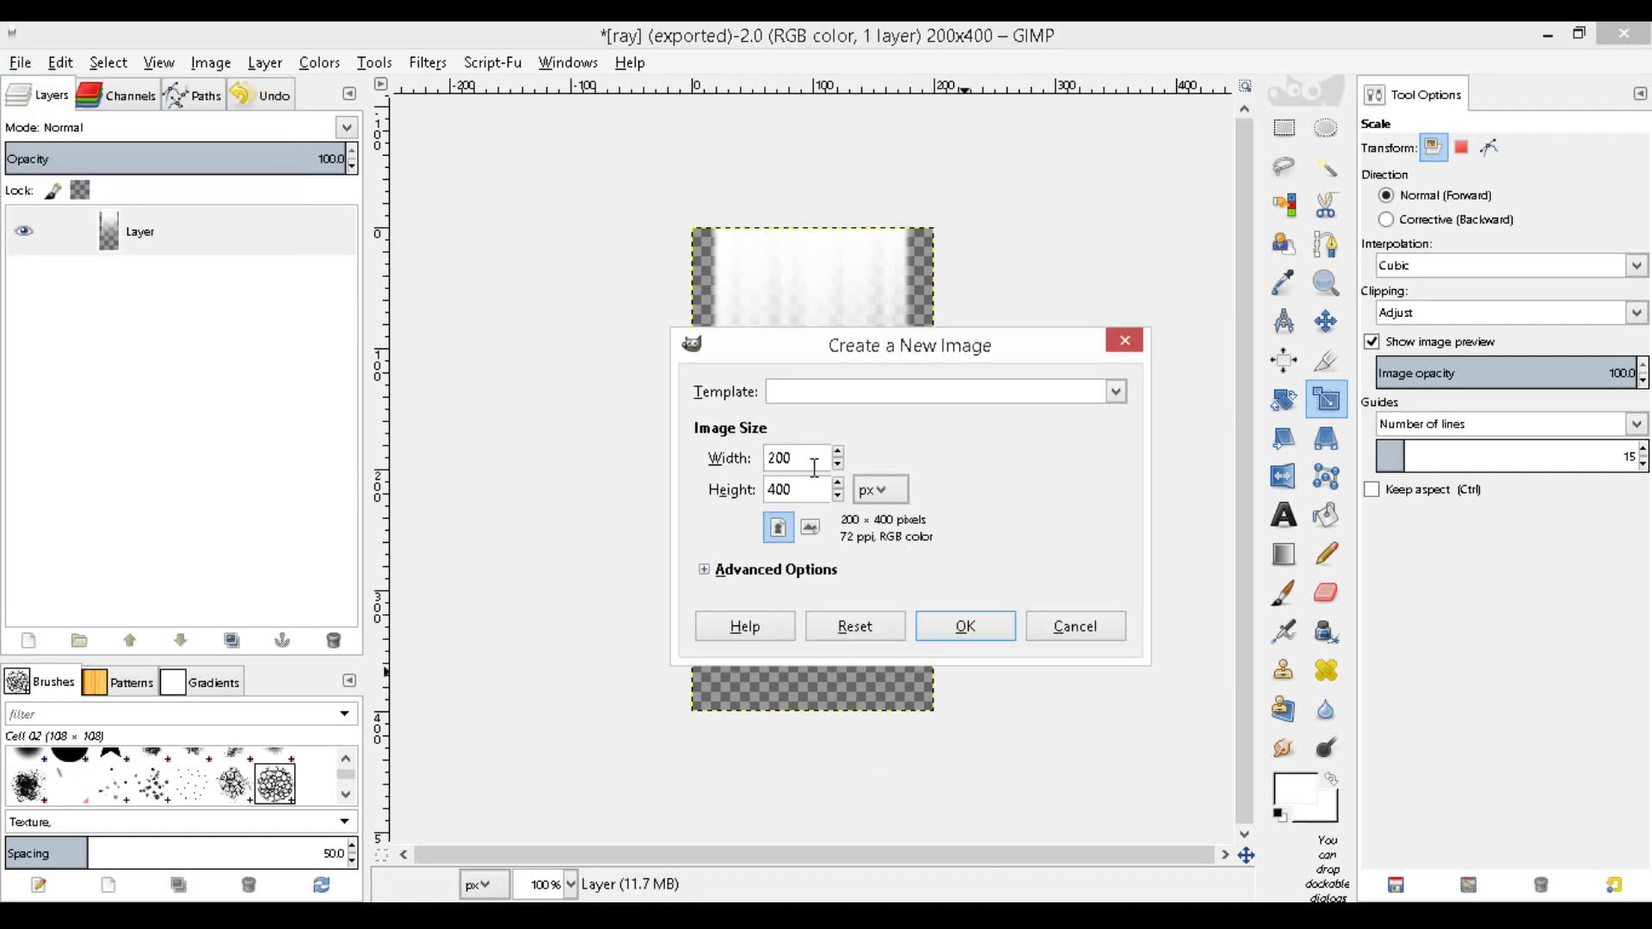
click(979, 629)
Add an alpha channel to the Background layer and clear its white content to transparency
right_click(207, 231)
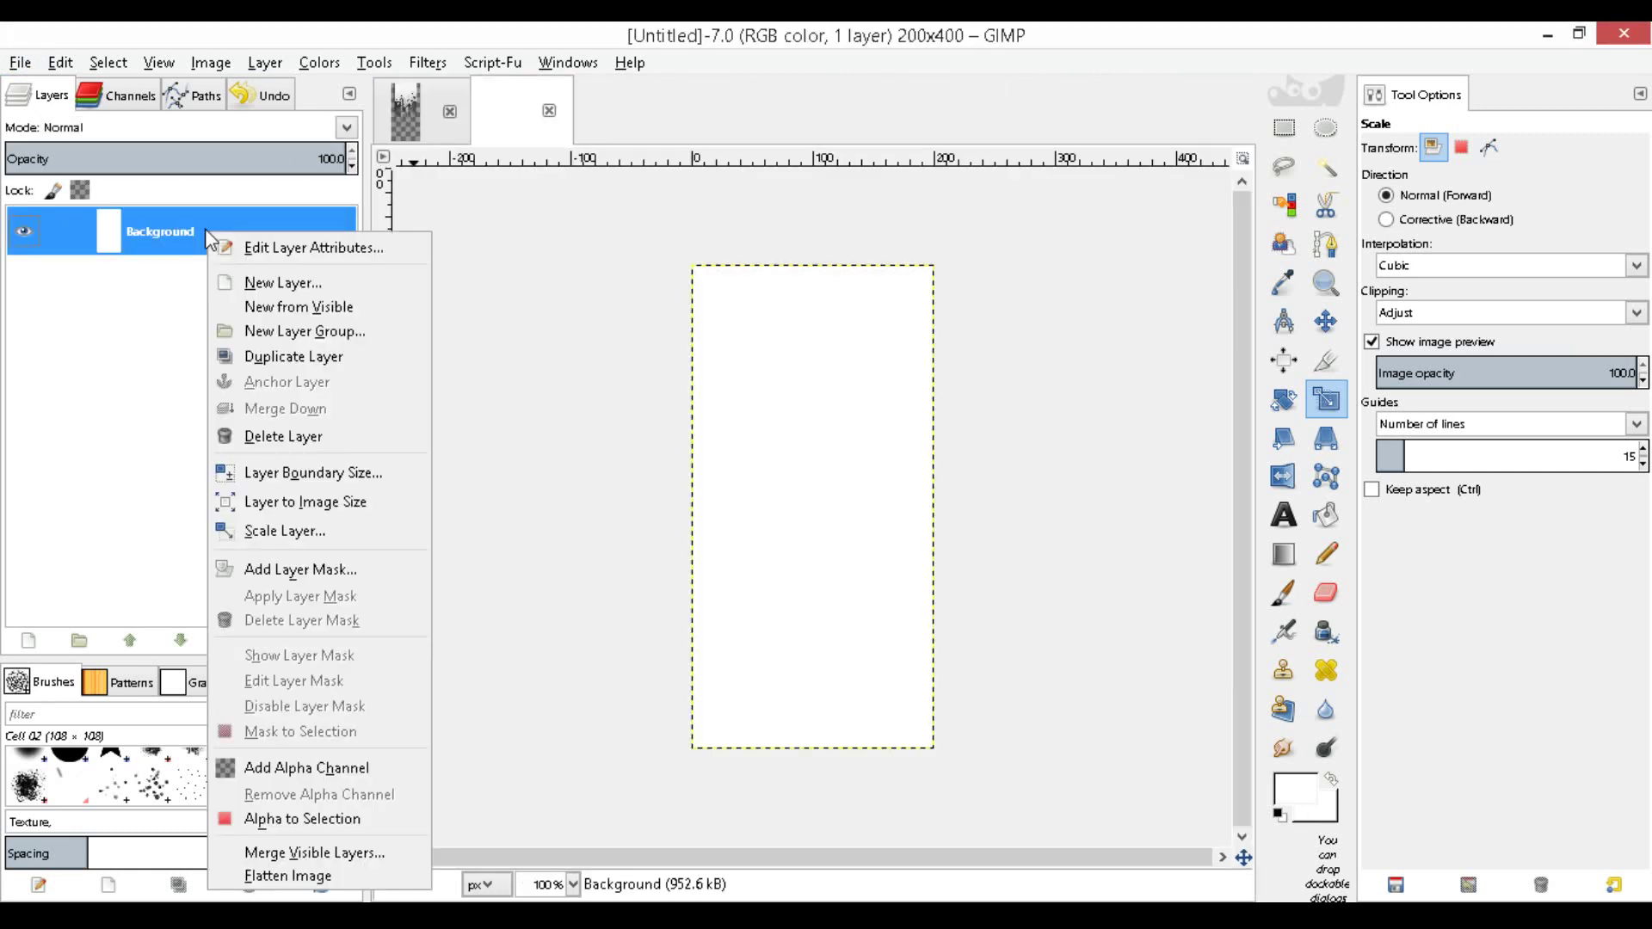
click(324, 770)
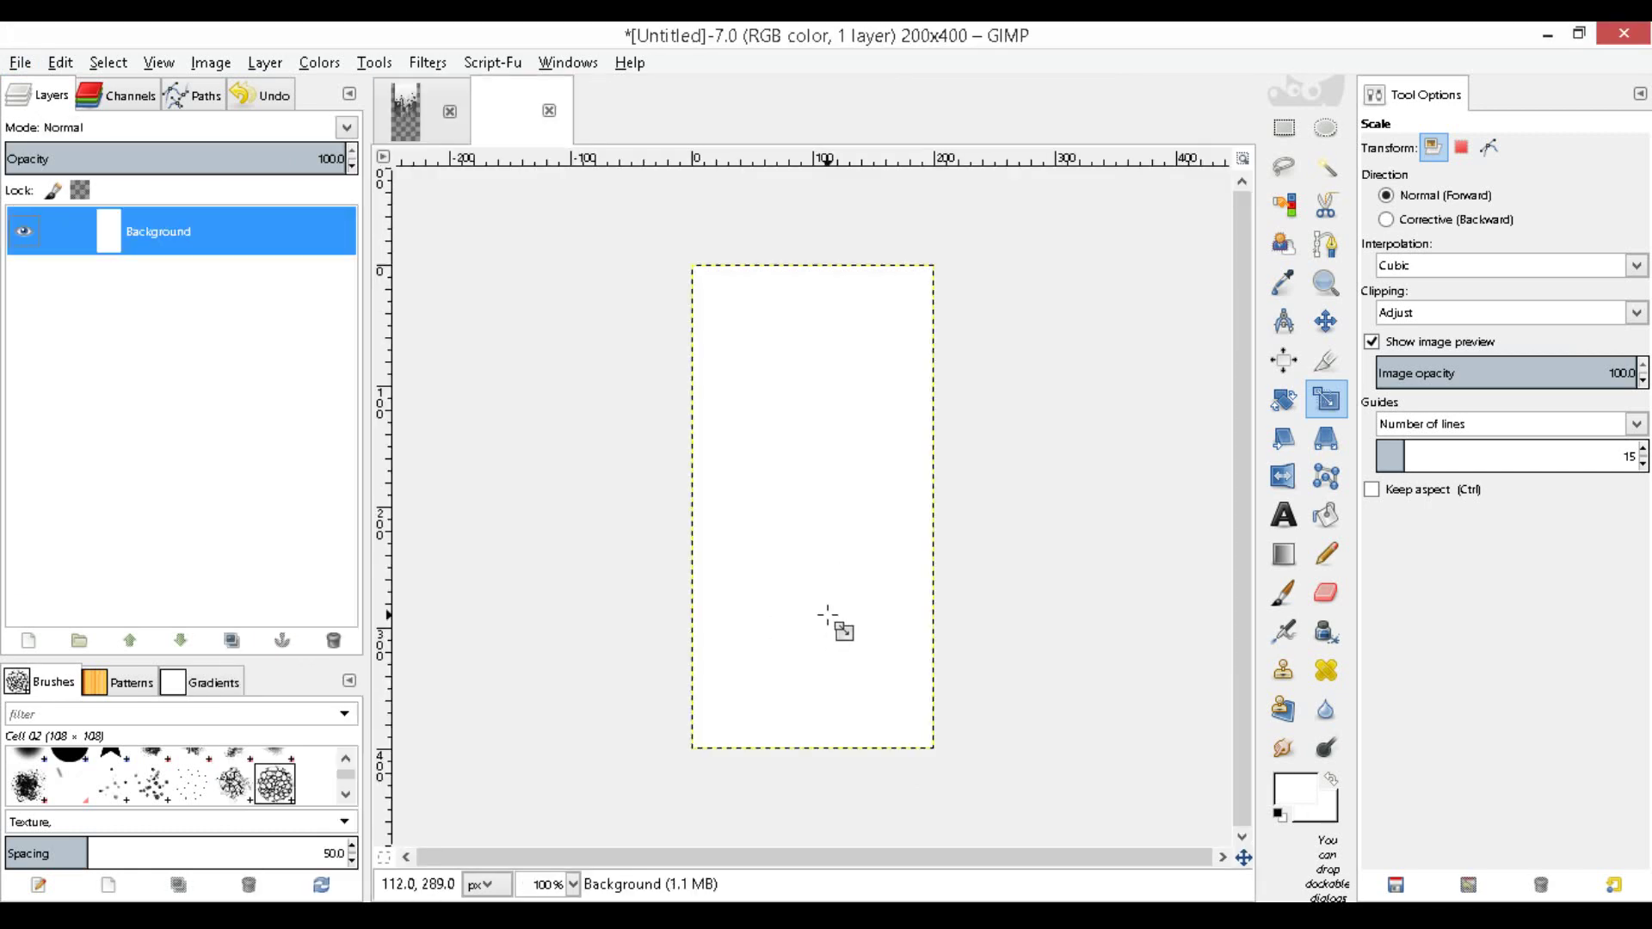
key(Delete)
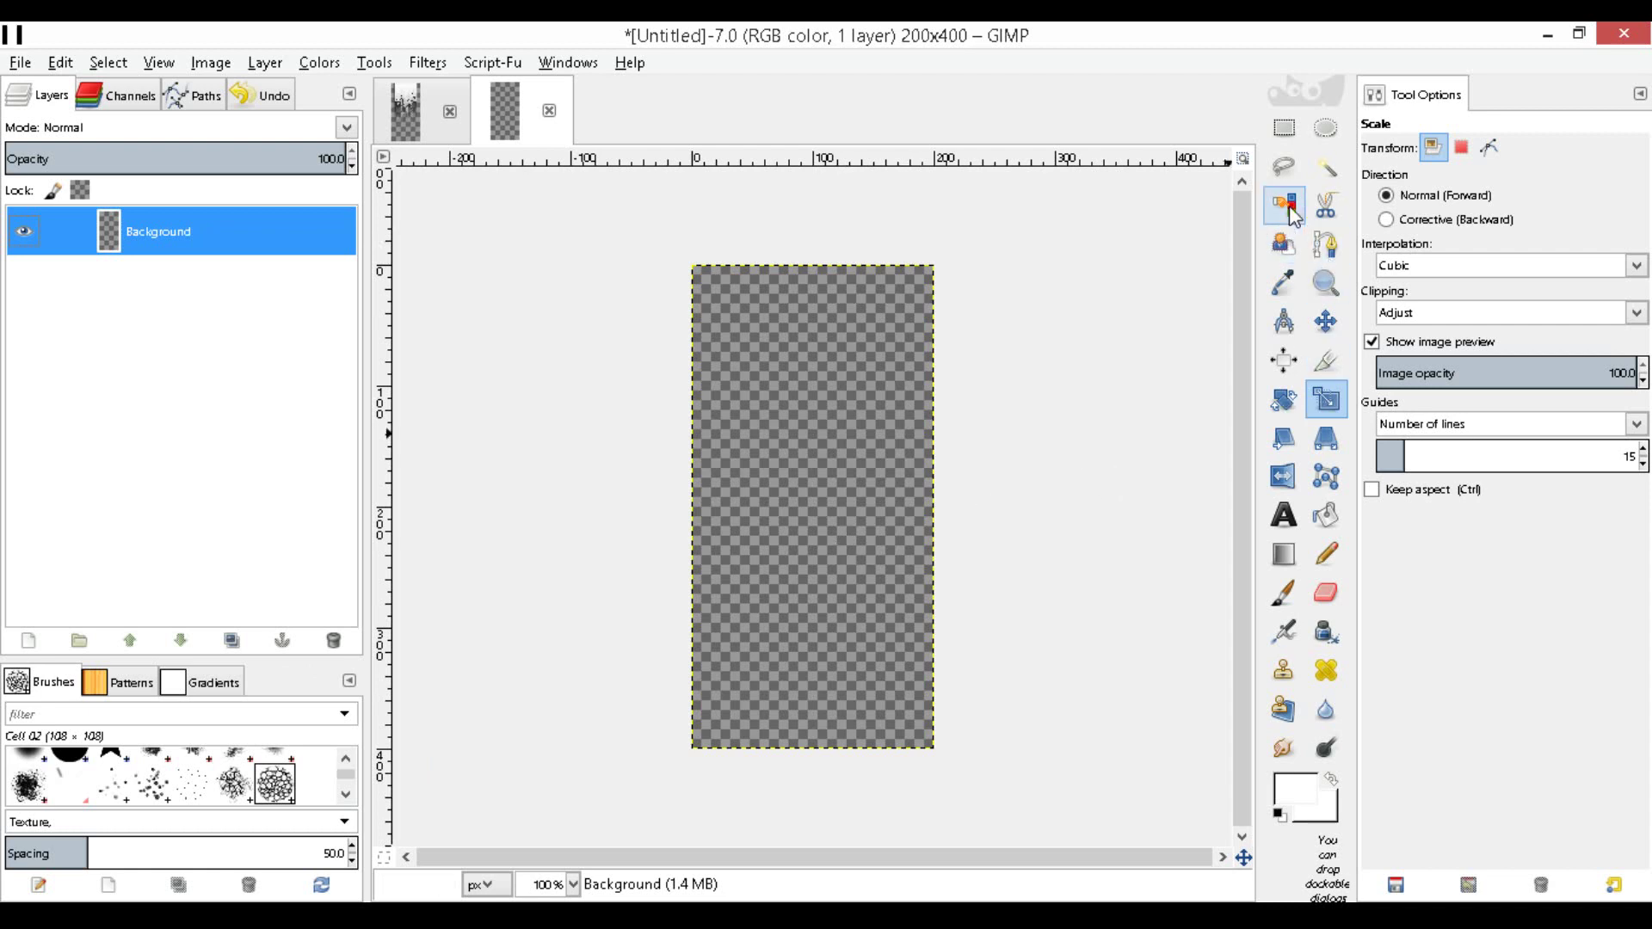
Select a rectangle about 157 × 72 px across the canvas's upper edge and bucket-fill it with the white foreground colour
click(1284, 128)
drag(715, 245, 903, 327)
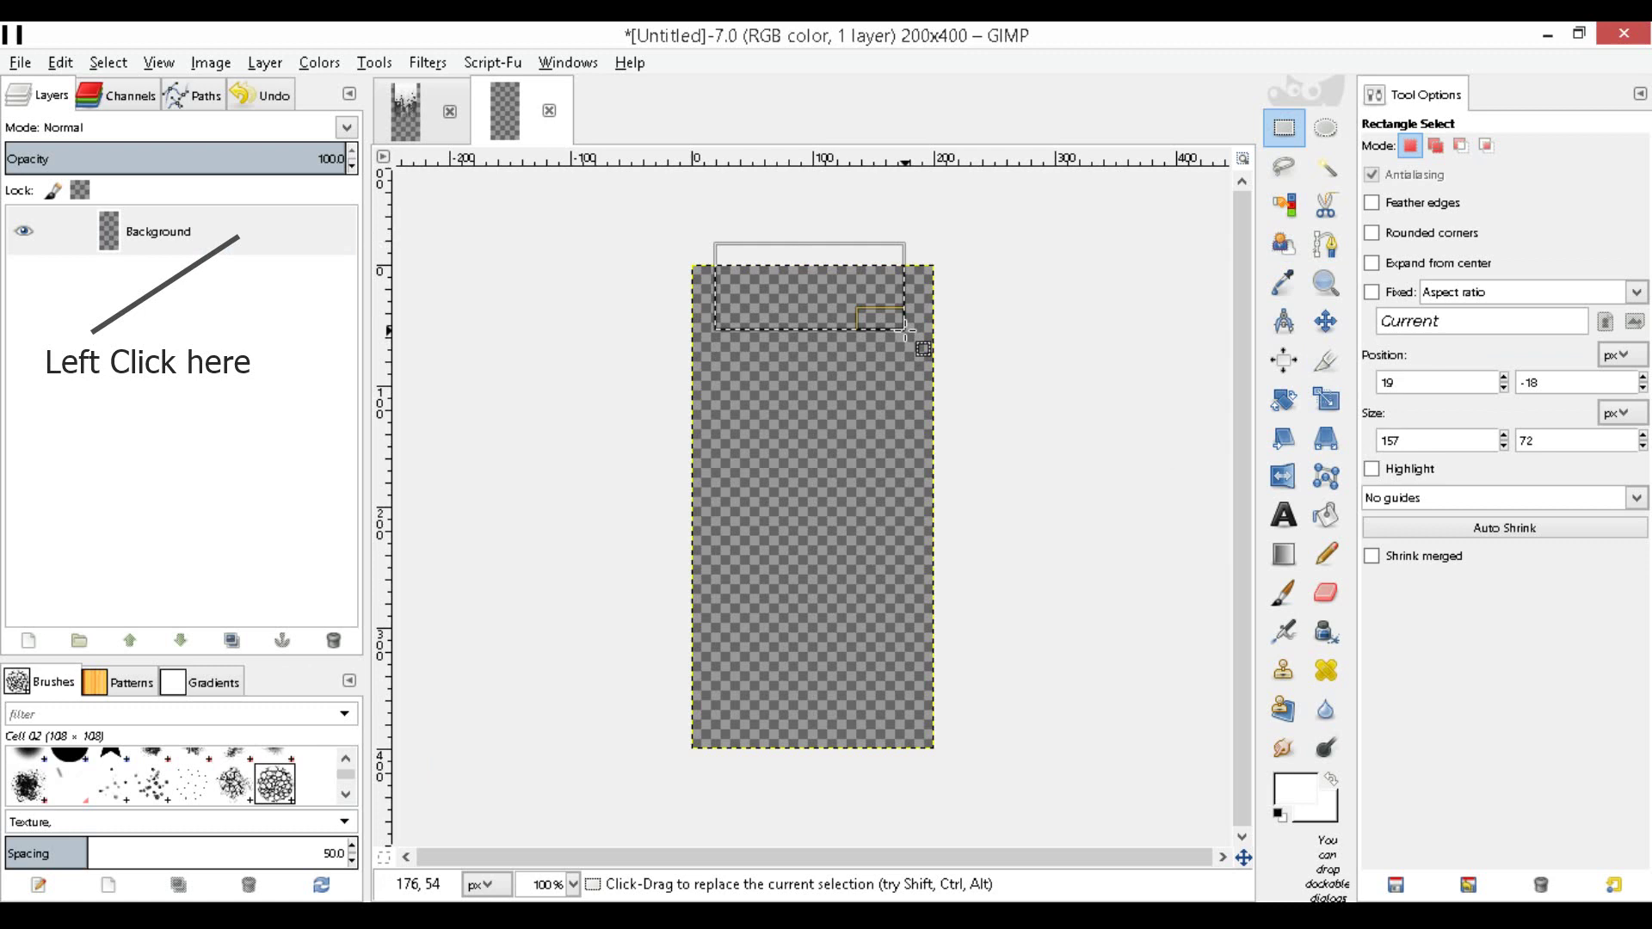
click(902, 325)
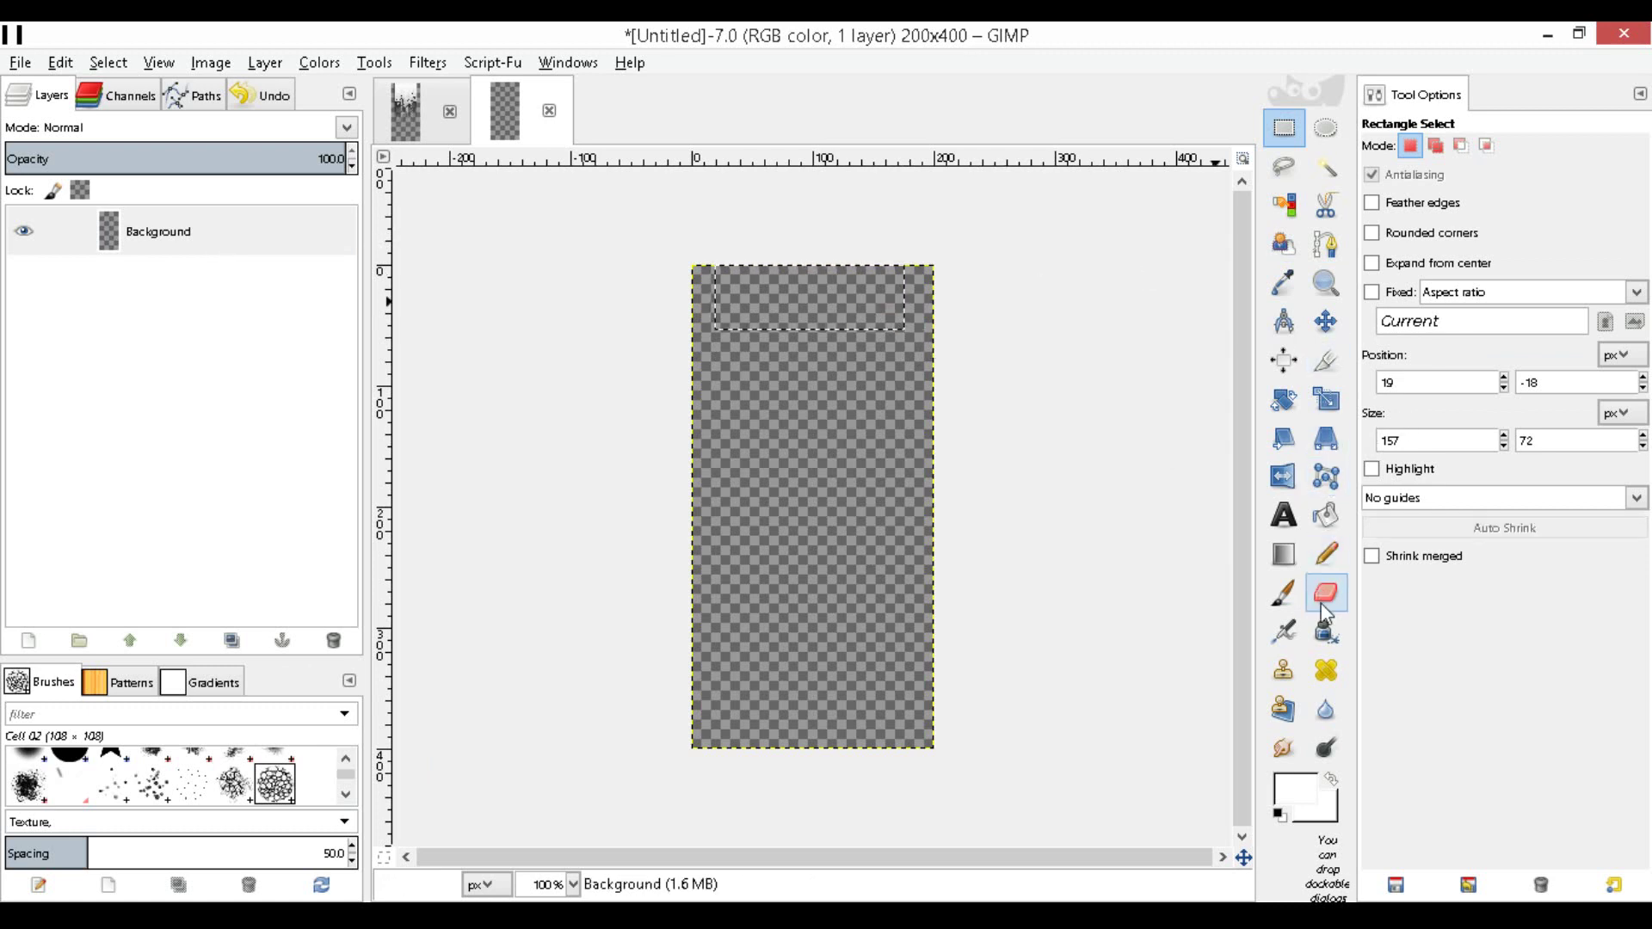
click(1326, 514)
click(814, 298)
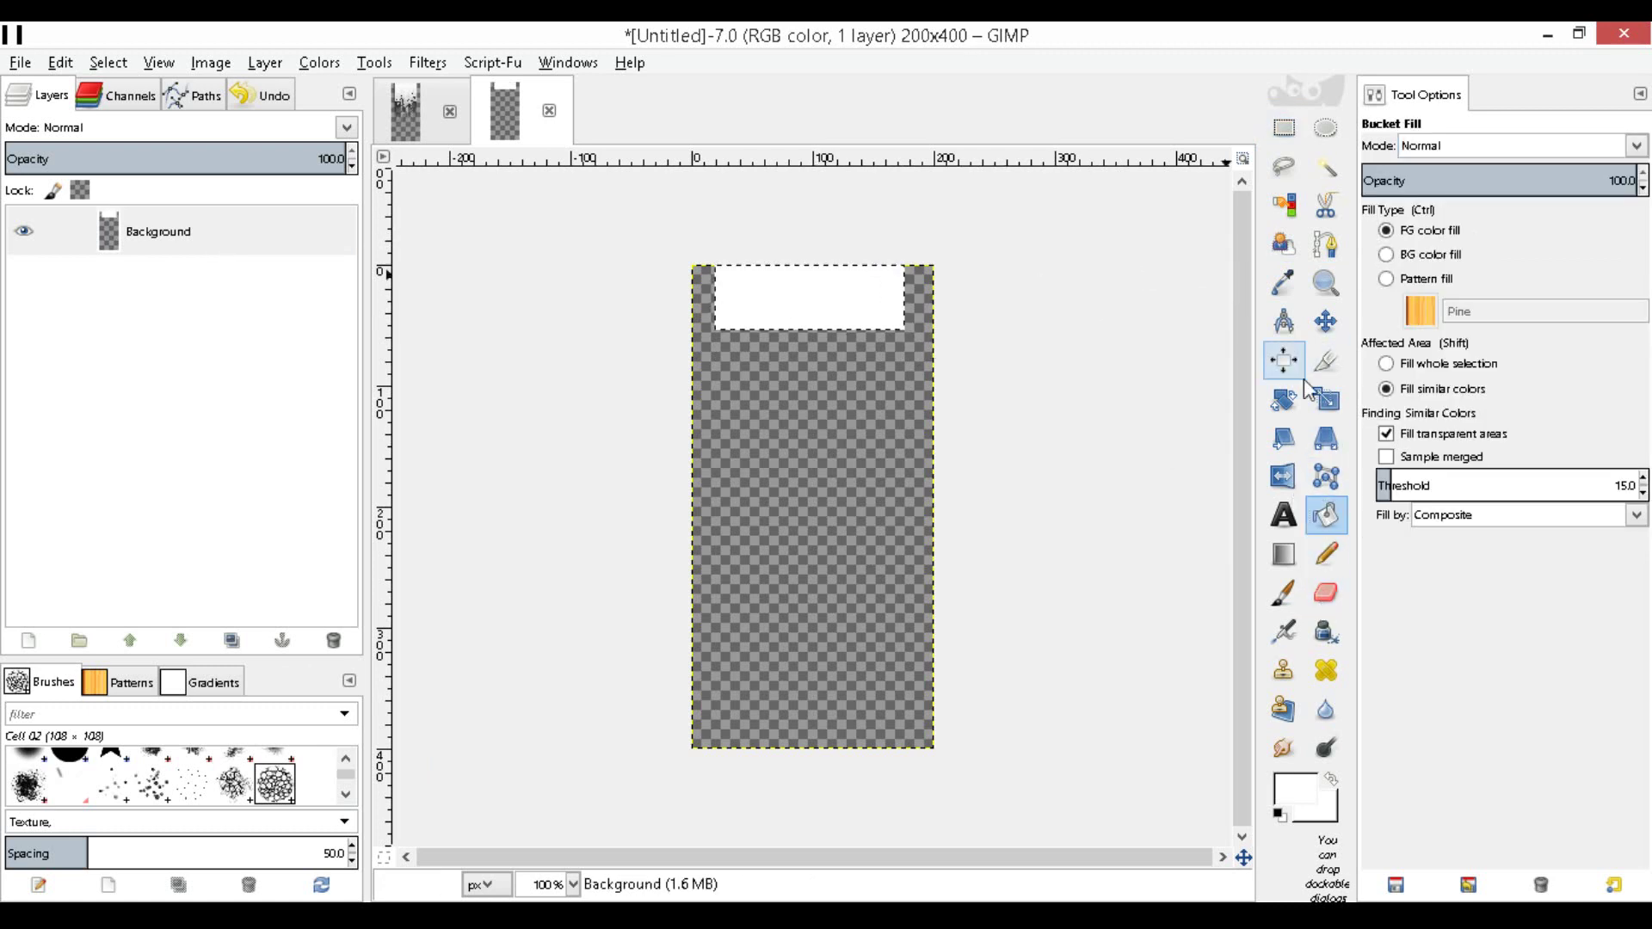
Replace the selection with a rectangle of about 307 × 499 px that encloses the whole canvas
click(1284, 127)
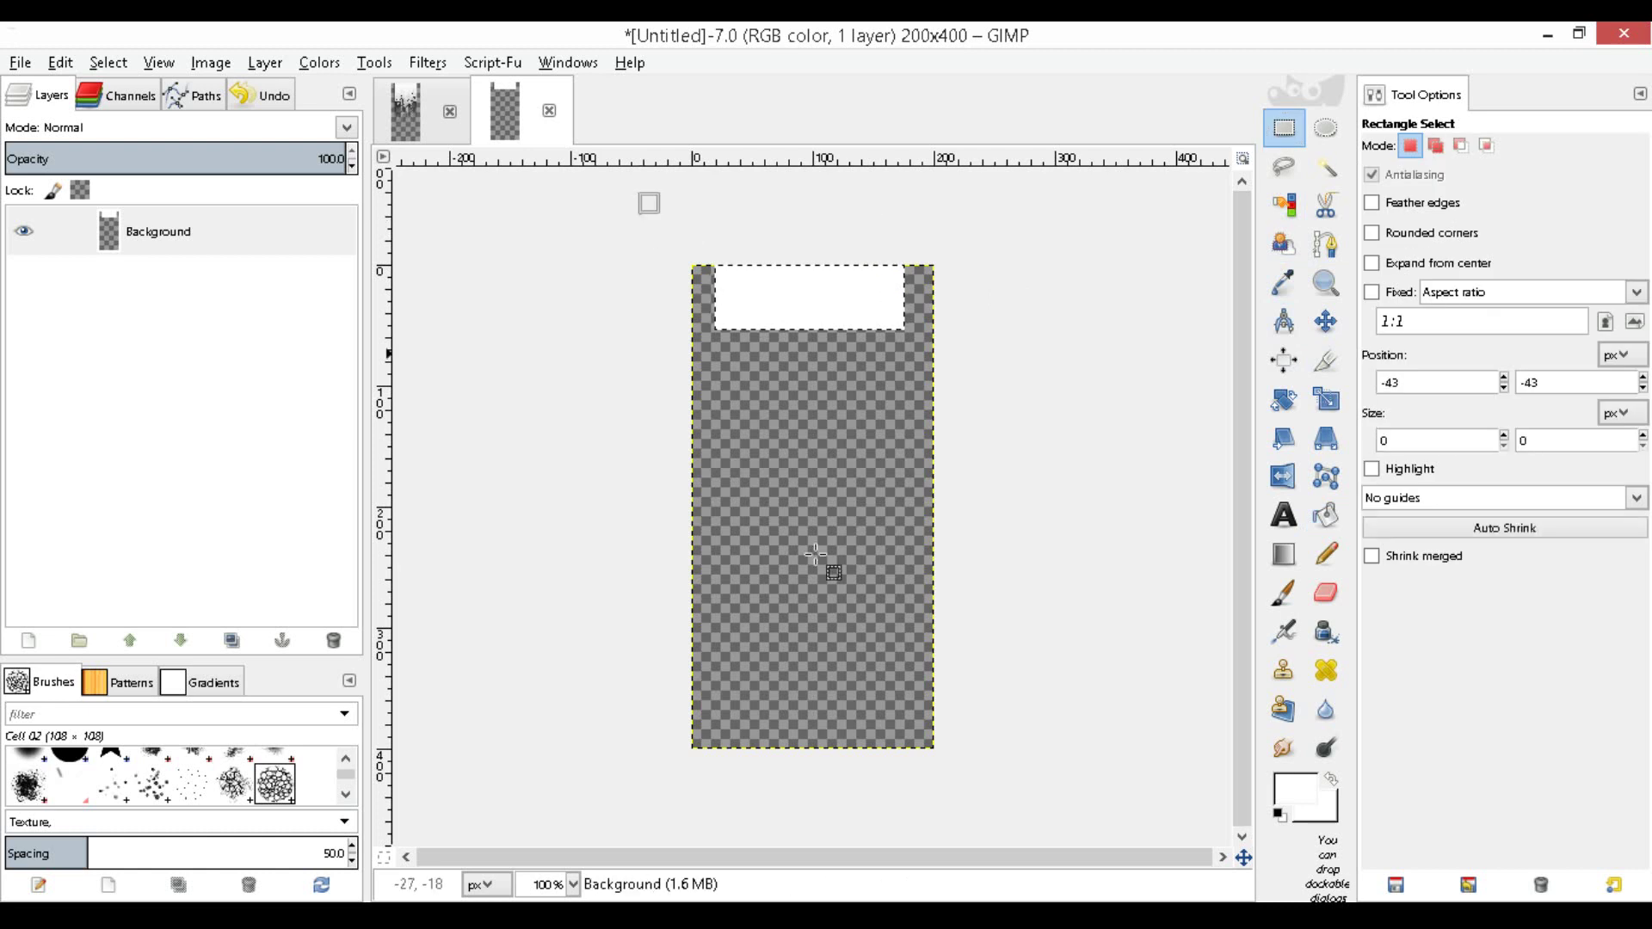
drag(641, 213, 1011, 816)
click(1006, 814)
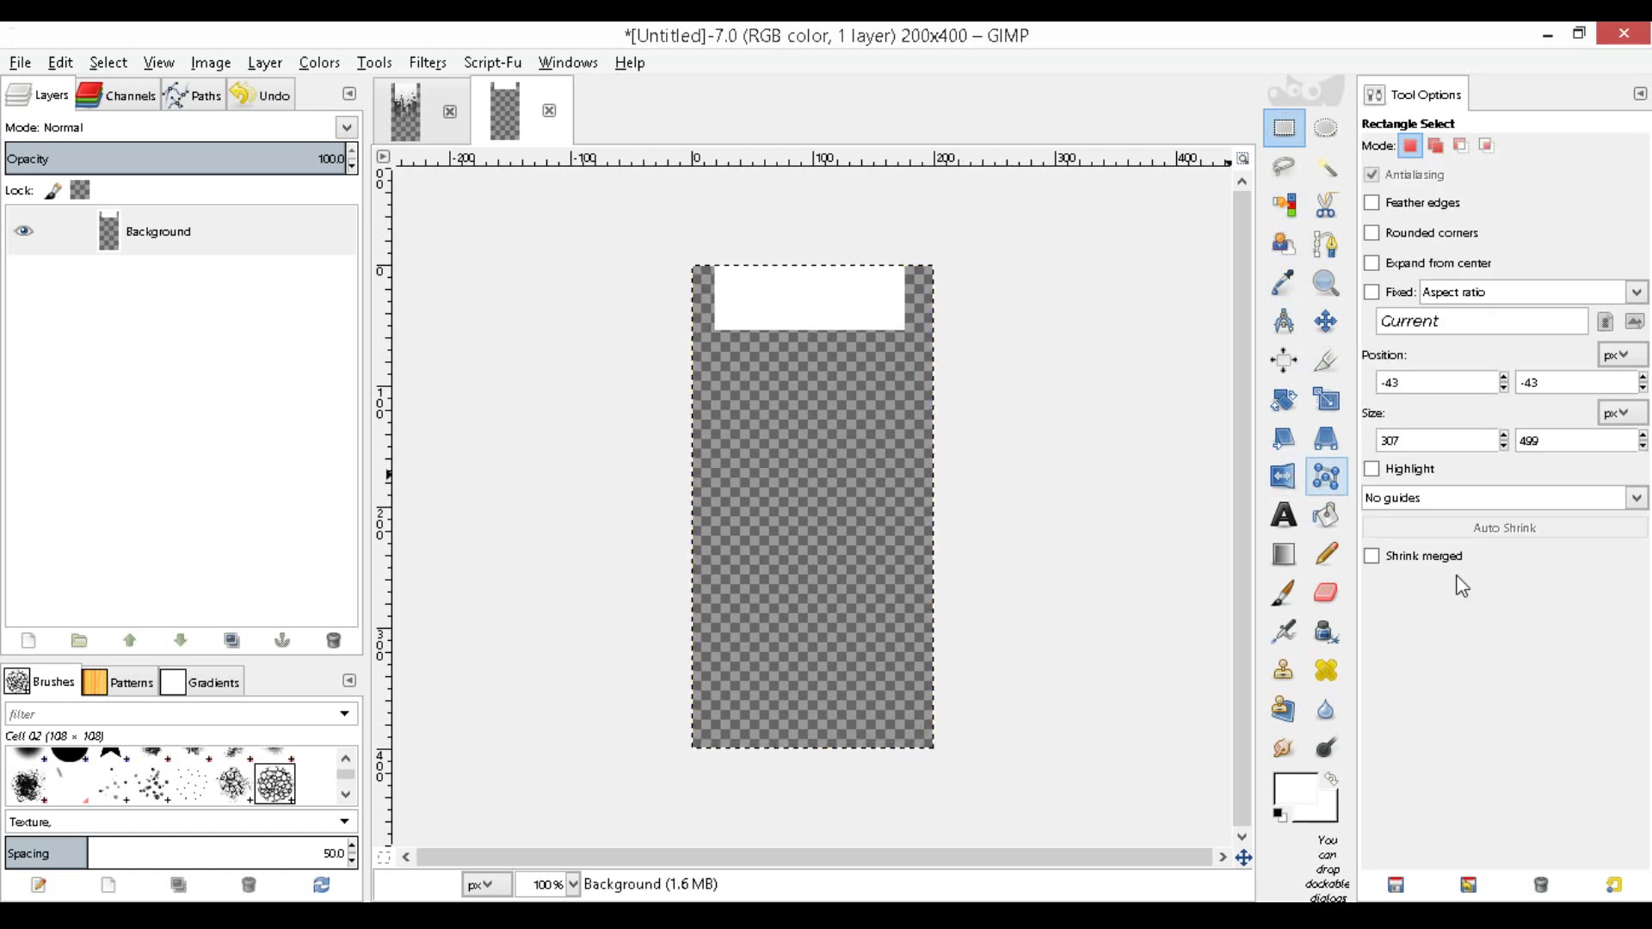
Erase irregular patches along the lower part of the white block using the Eraser with the Cell 02 brush
click(1326, 592)
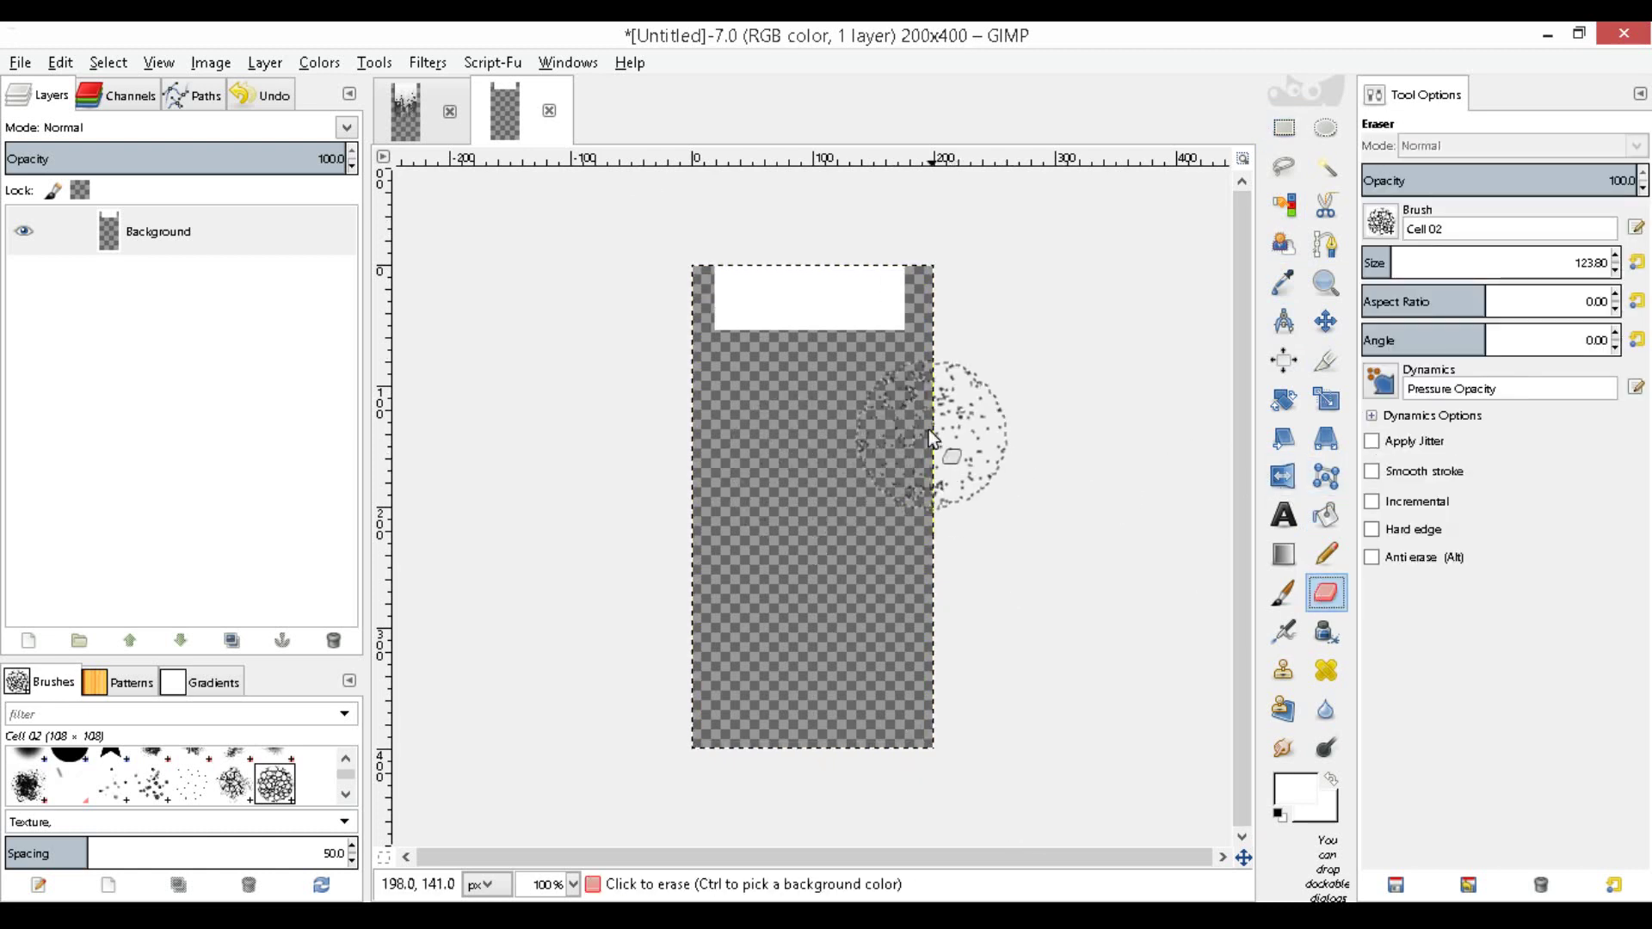
click(1392, 233)
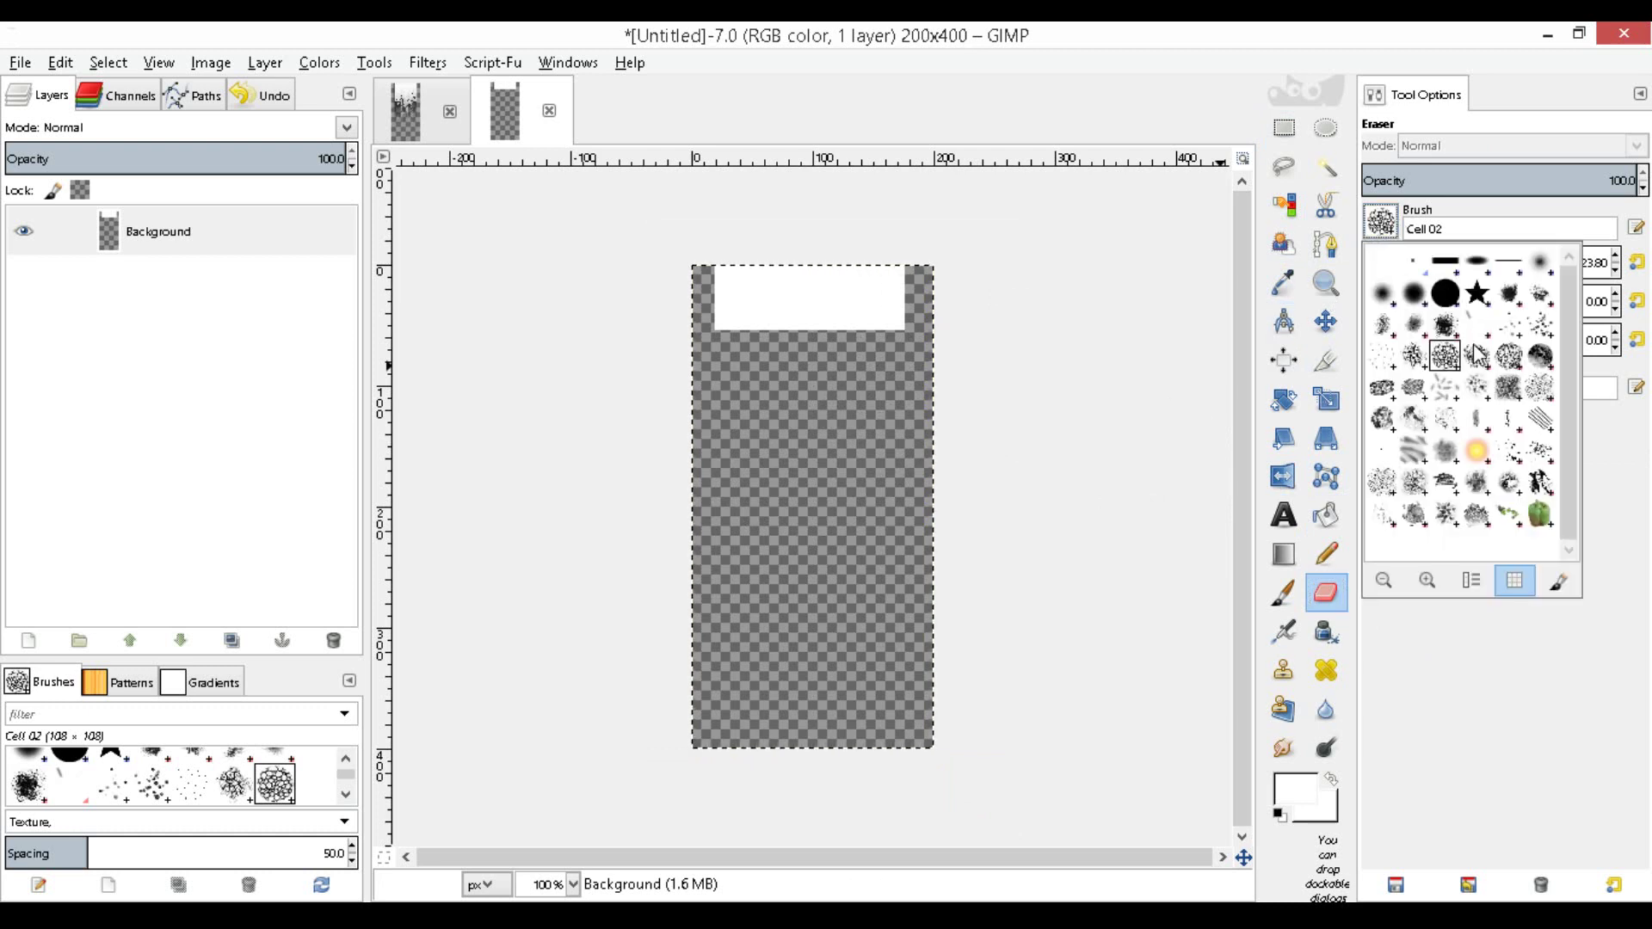
click(1556, 689)
mouse_move(746, 353)
mouse_down()
mouse_move(726, 364)
mouse_move(844, 359)
mouse_move(858, 341)
mouse_move(812, 332)
mouse_move(762, 457)
mouse_move(882, 383)
mouse_move(853, 386)
mouse_move(843, 360)
mouse_move(745, 349)
mouse_move(828, 451)
mouse_up()
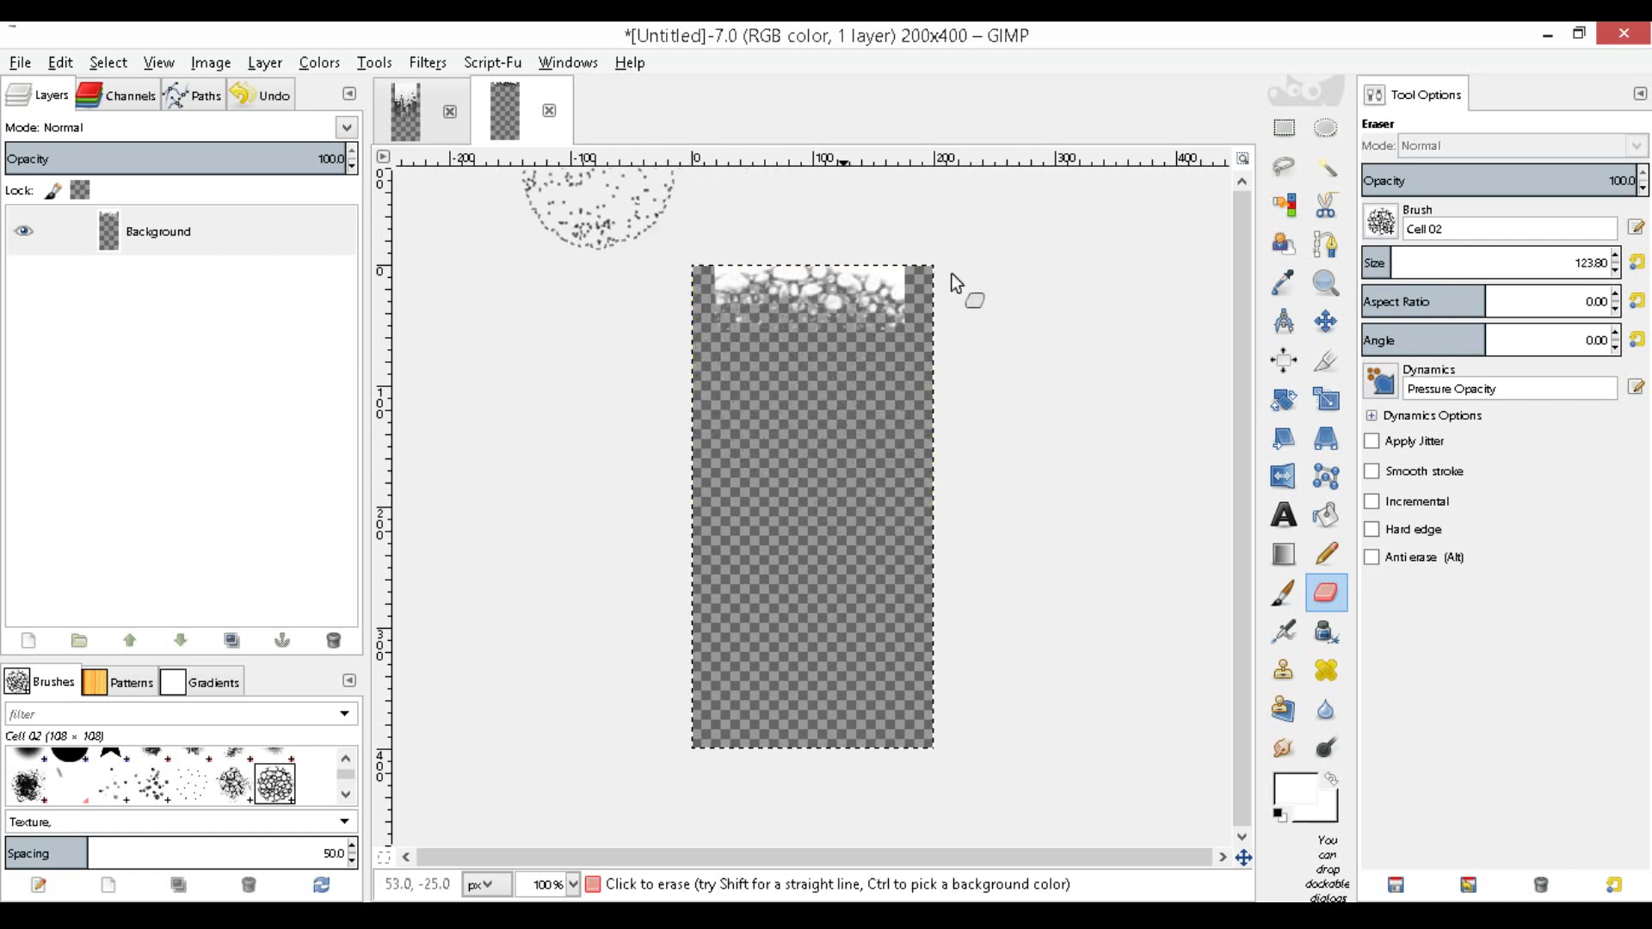
Apply a Gaussian Blur with a 6 px horizontal and 50 px vertical radius using the RLE method
click(425, 64)
mouse_move(521, 210)
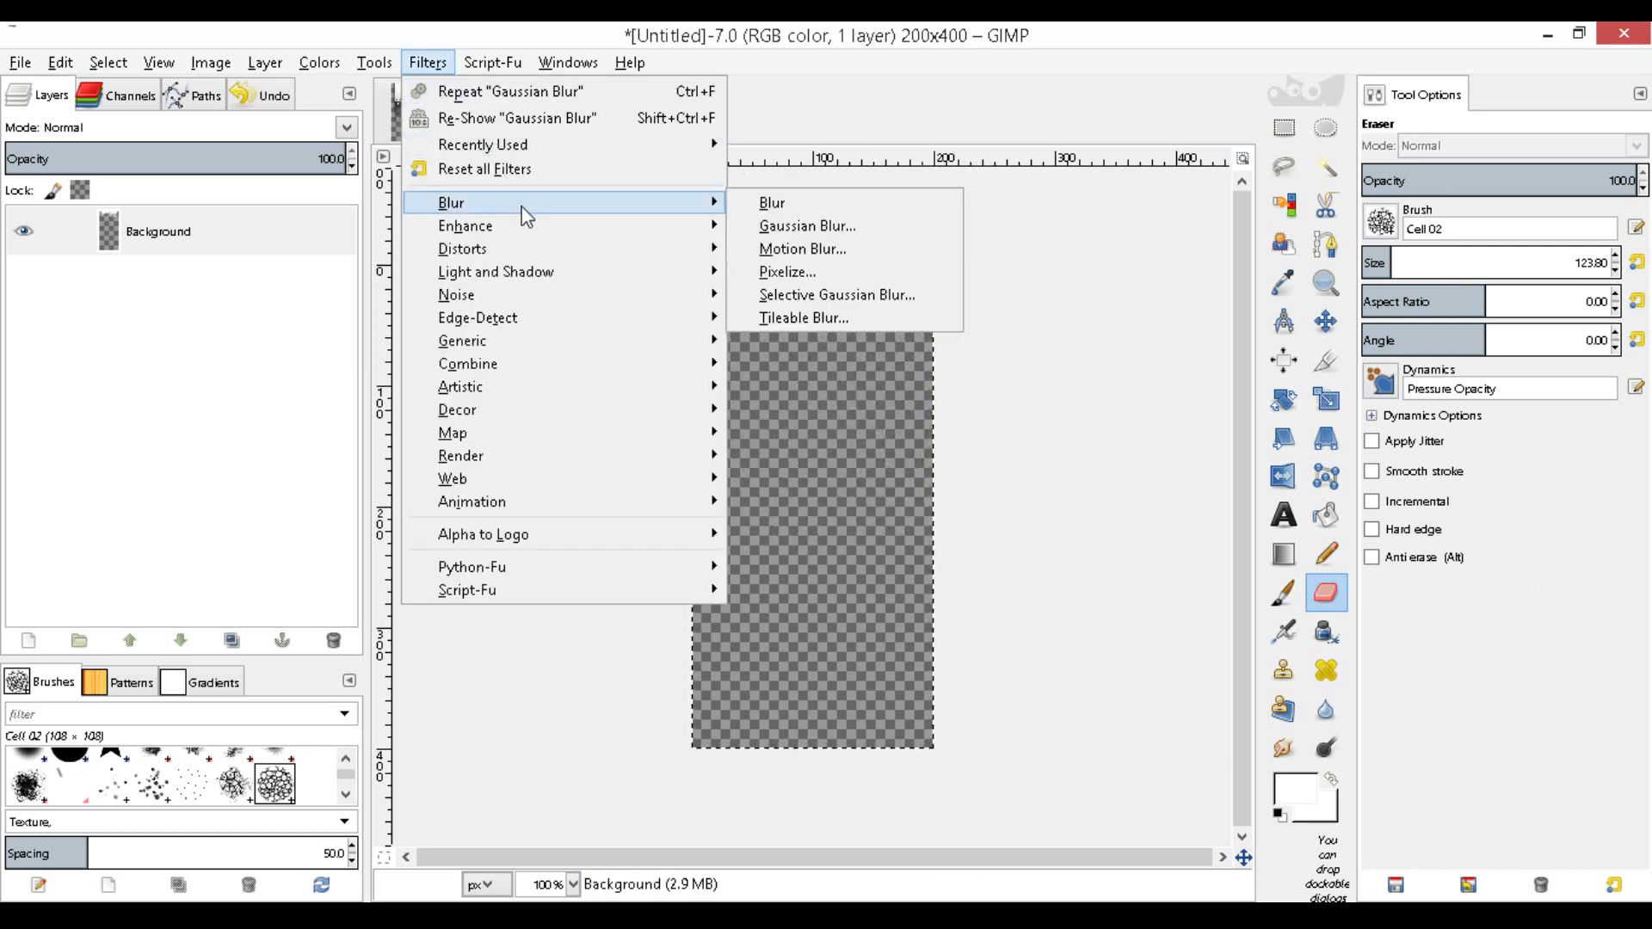
click(783, 222)
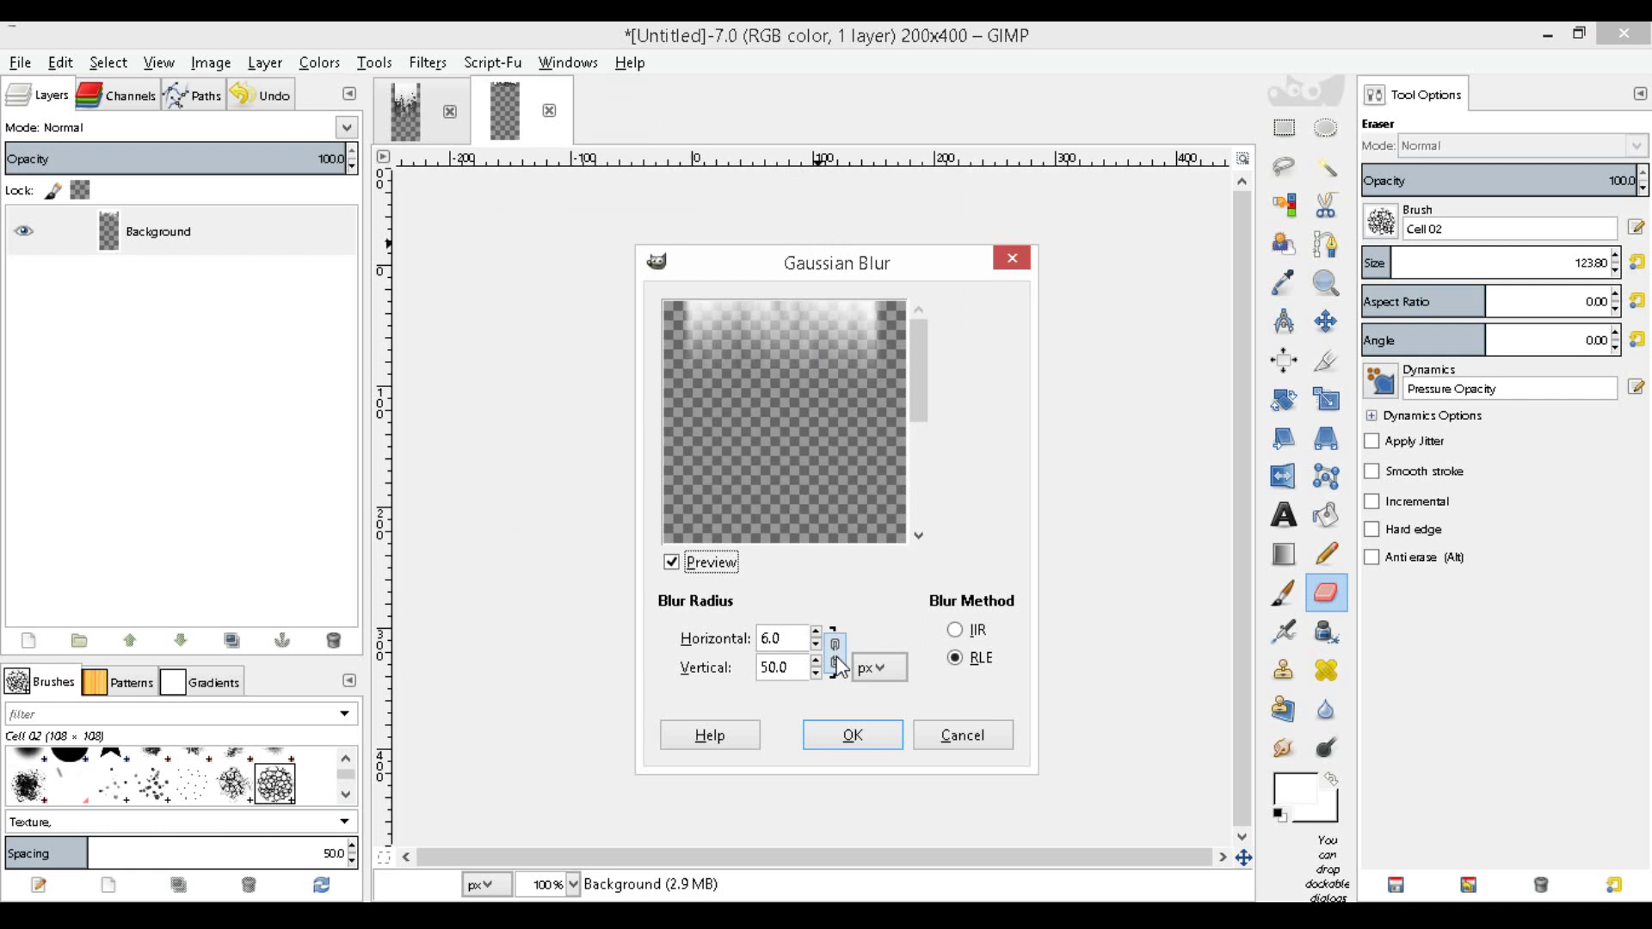
click(853, 736)
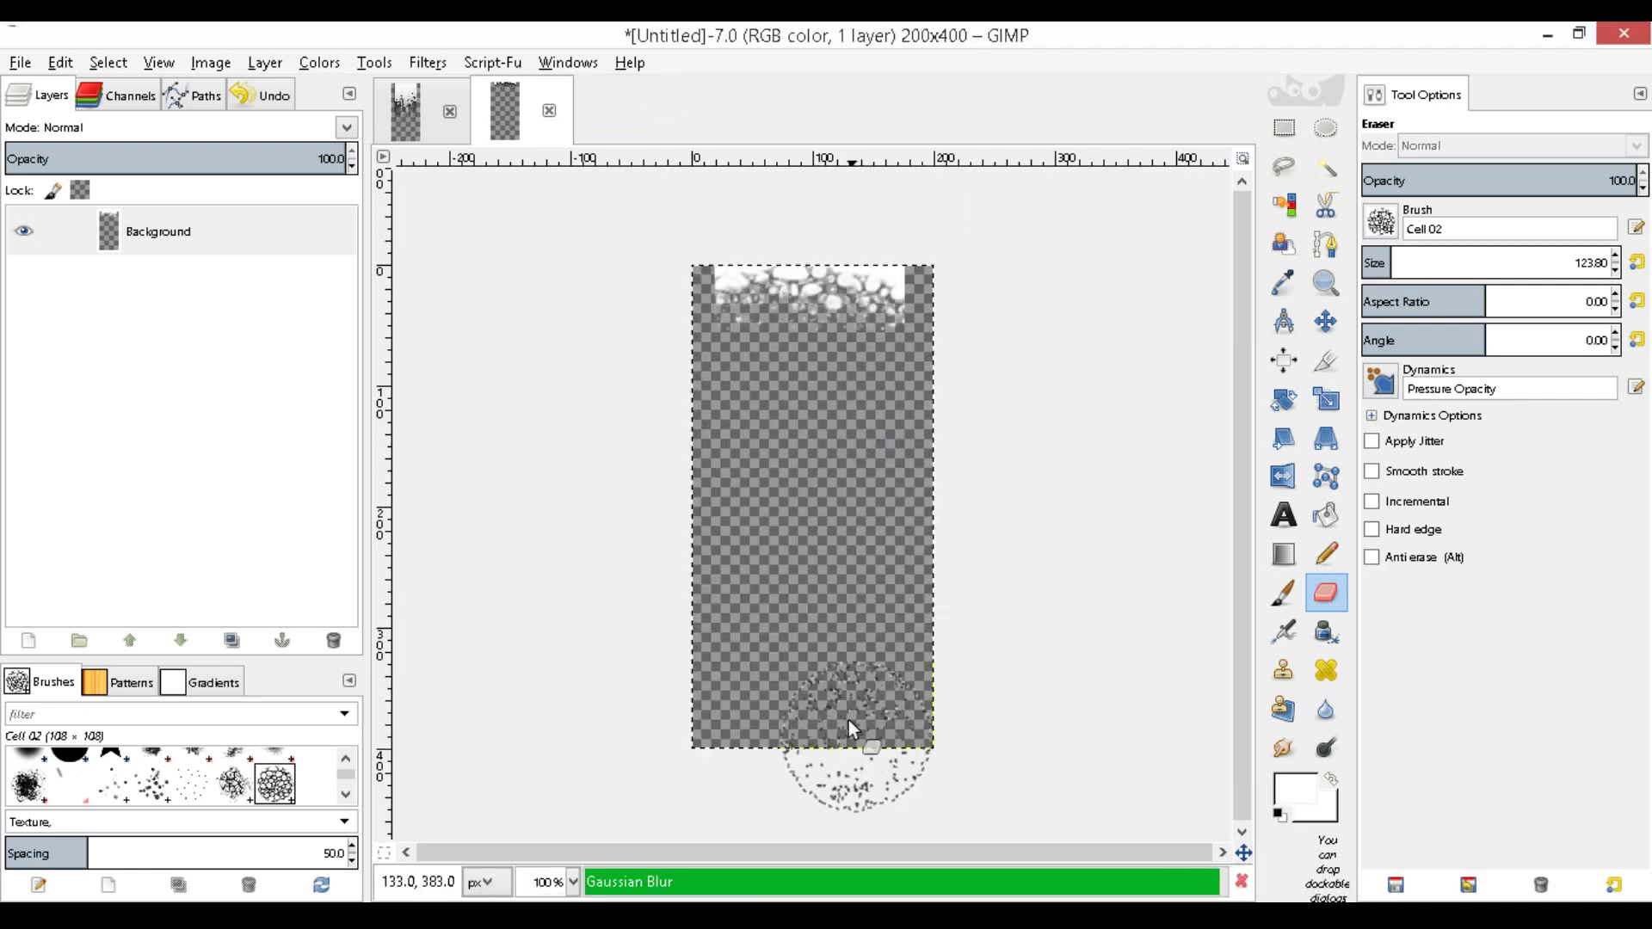
Stretch the blurred Background layer downward with the Scale tool to 200 × 1355 px
click(183, 249)
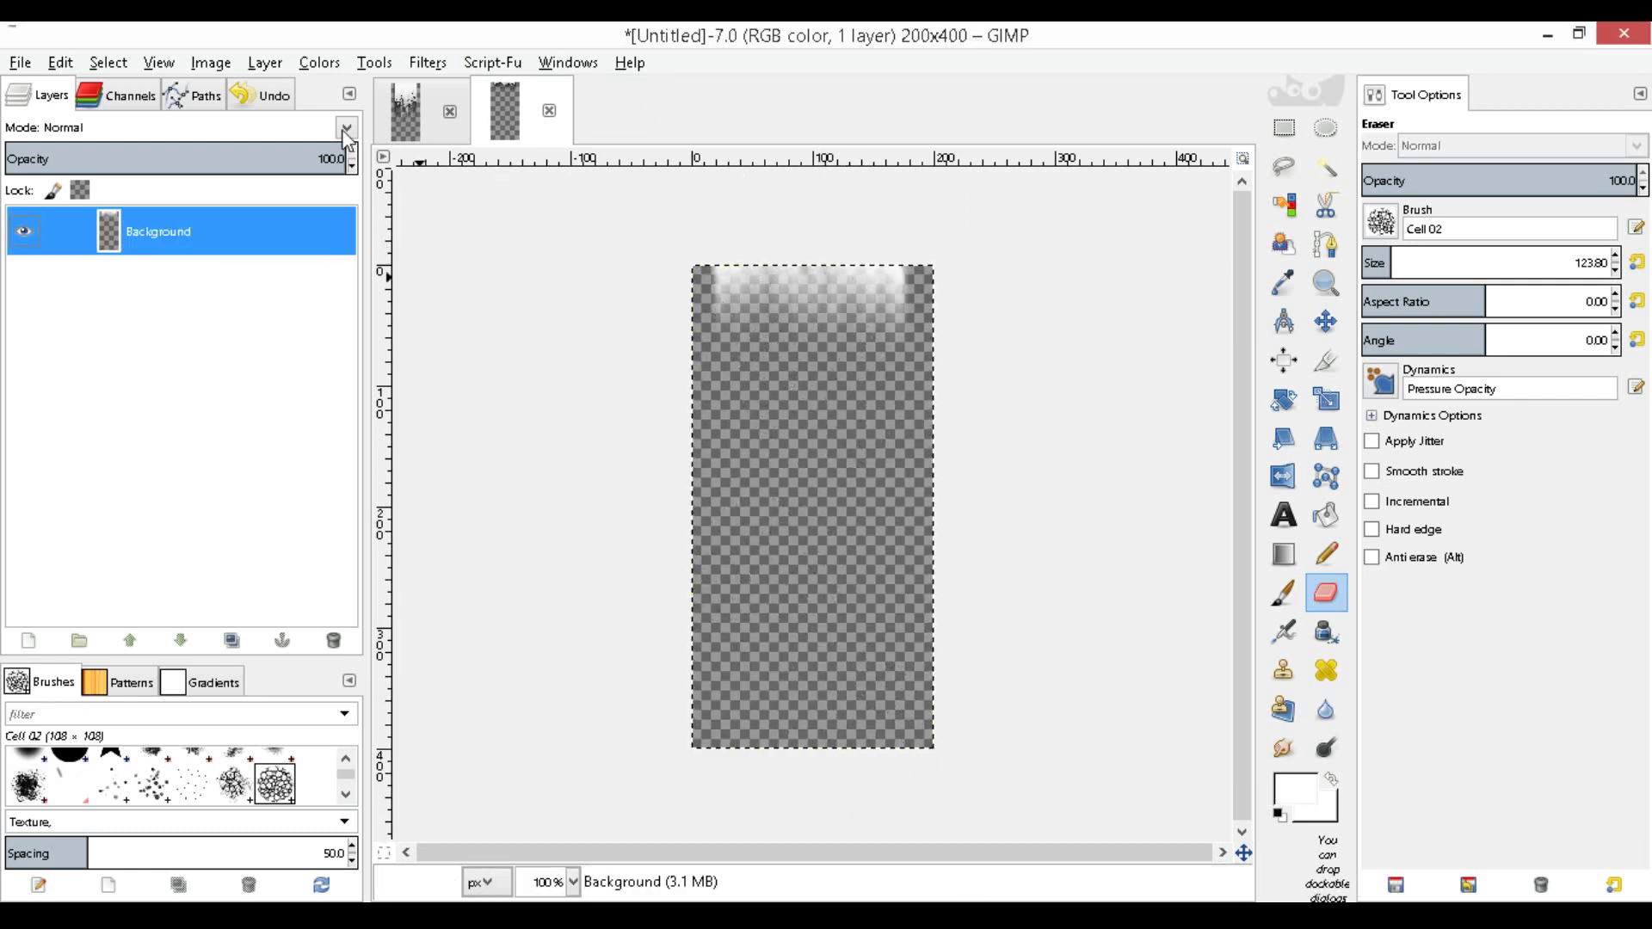
click(1325, 361)
click(861, 315)
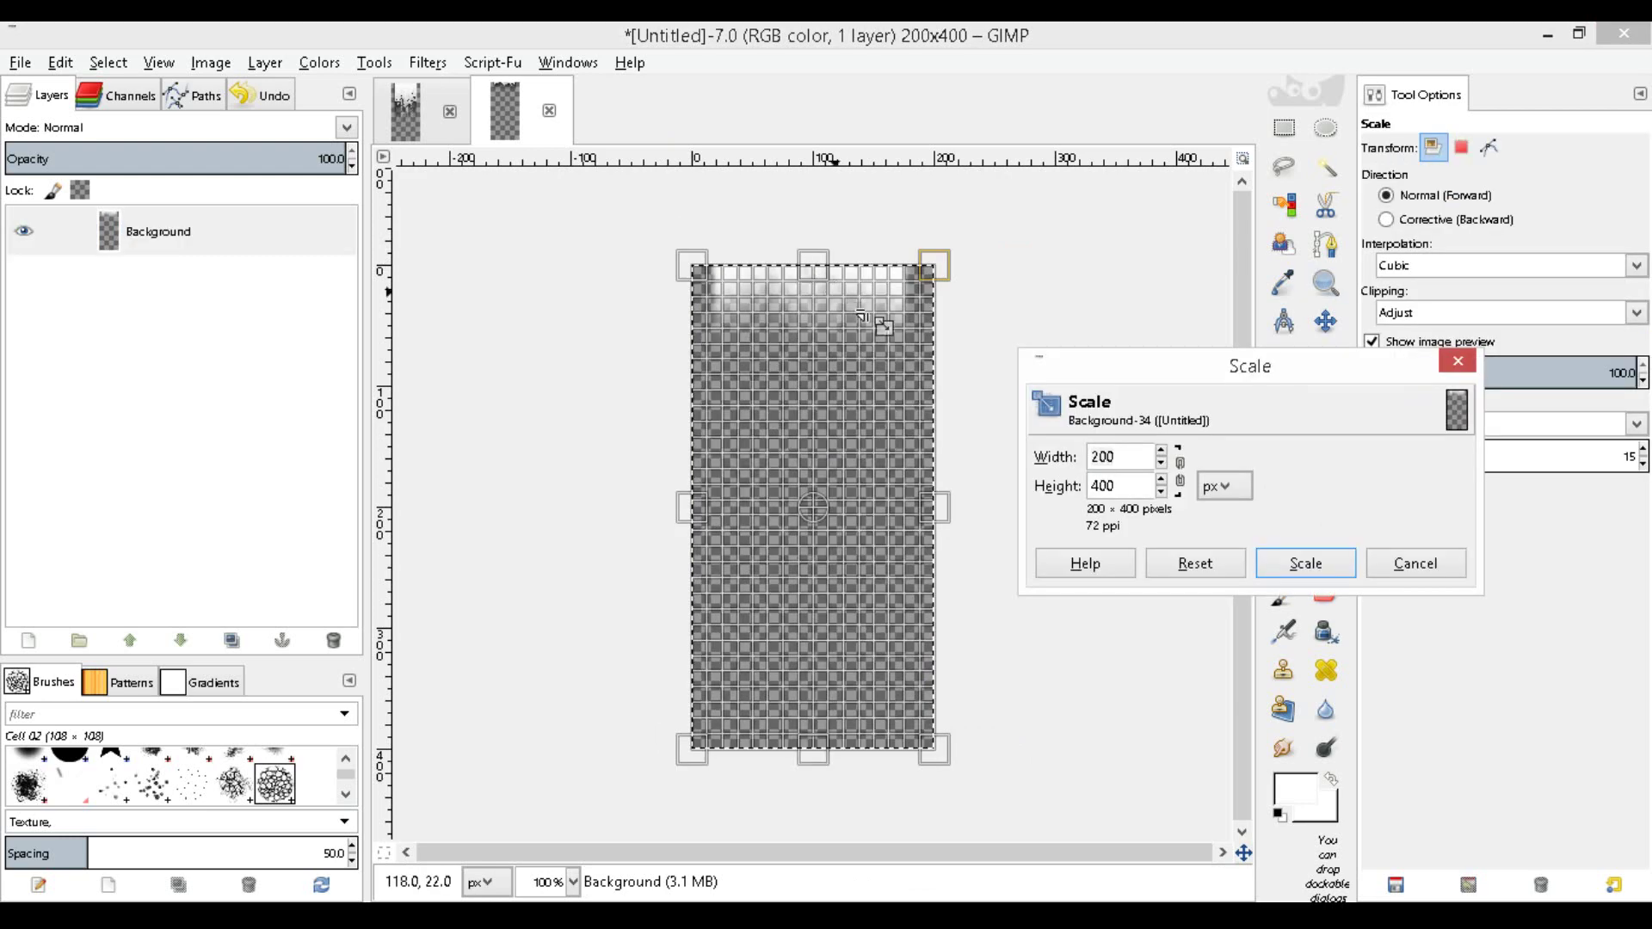
click(843, 717)
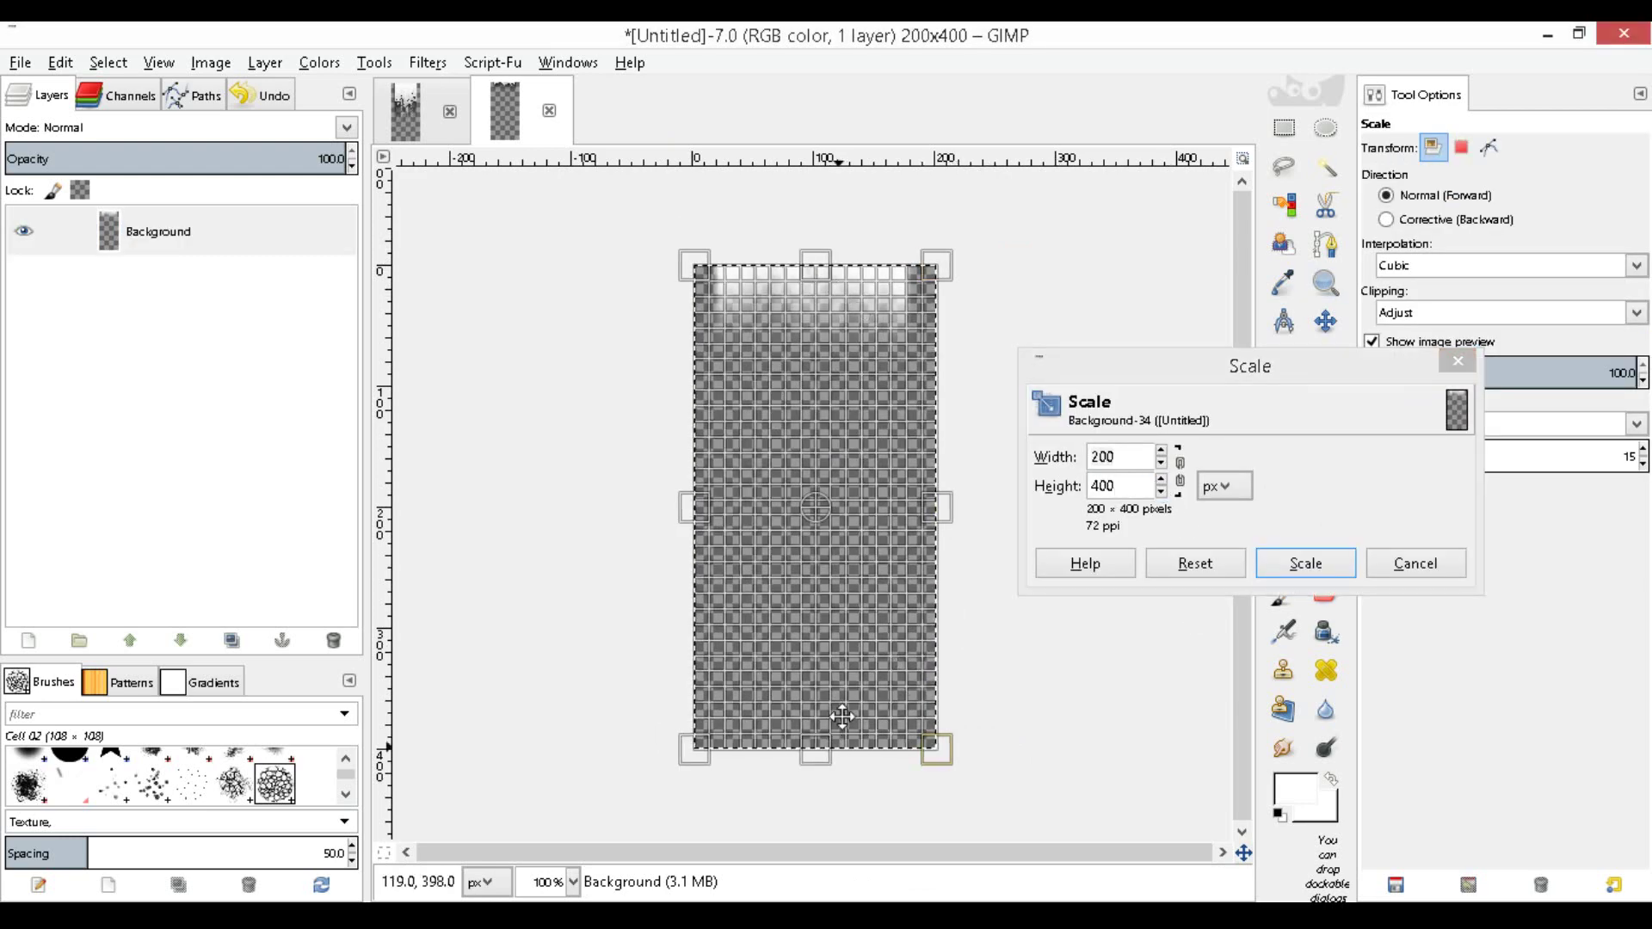
drag(859, 620, 895, 821)
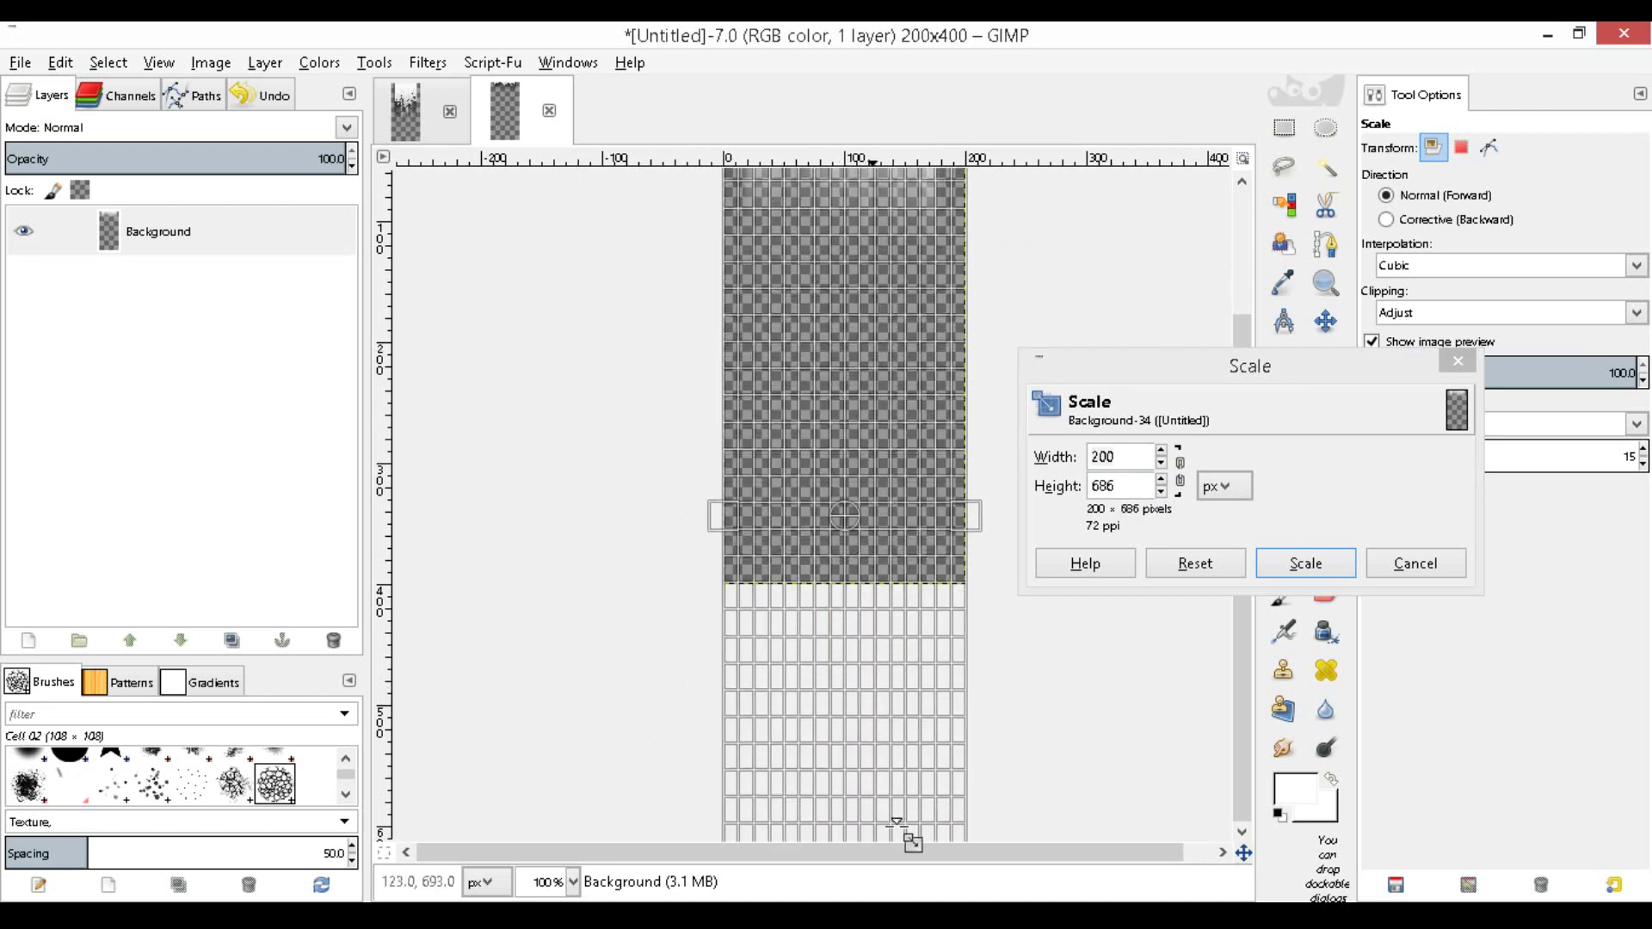
ctrl+scroll(825, 643, down, 3)
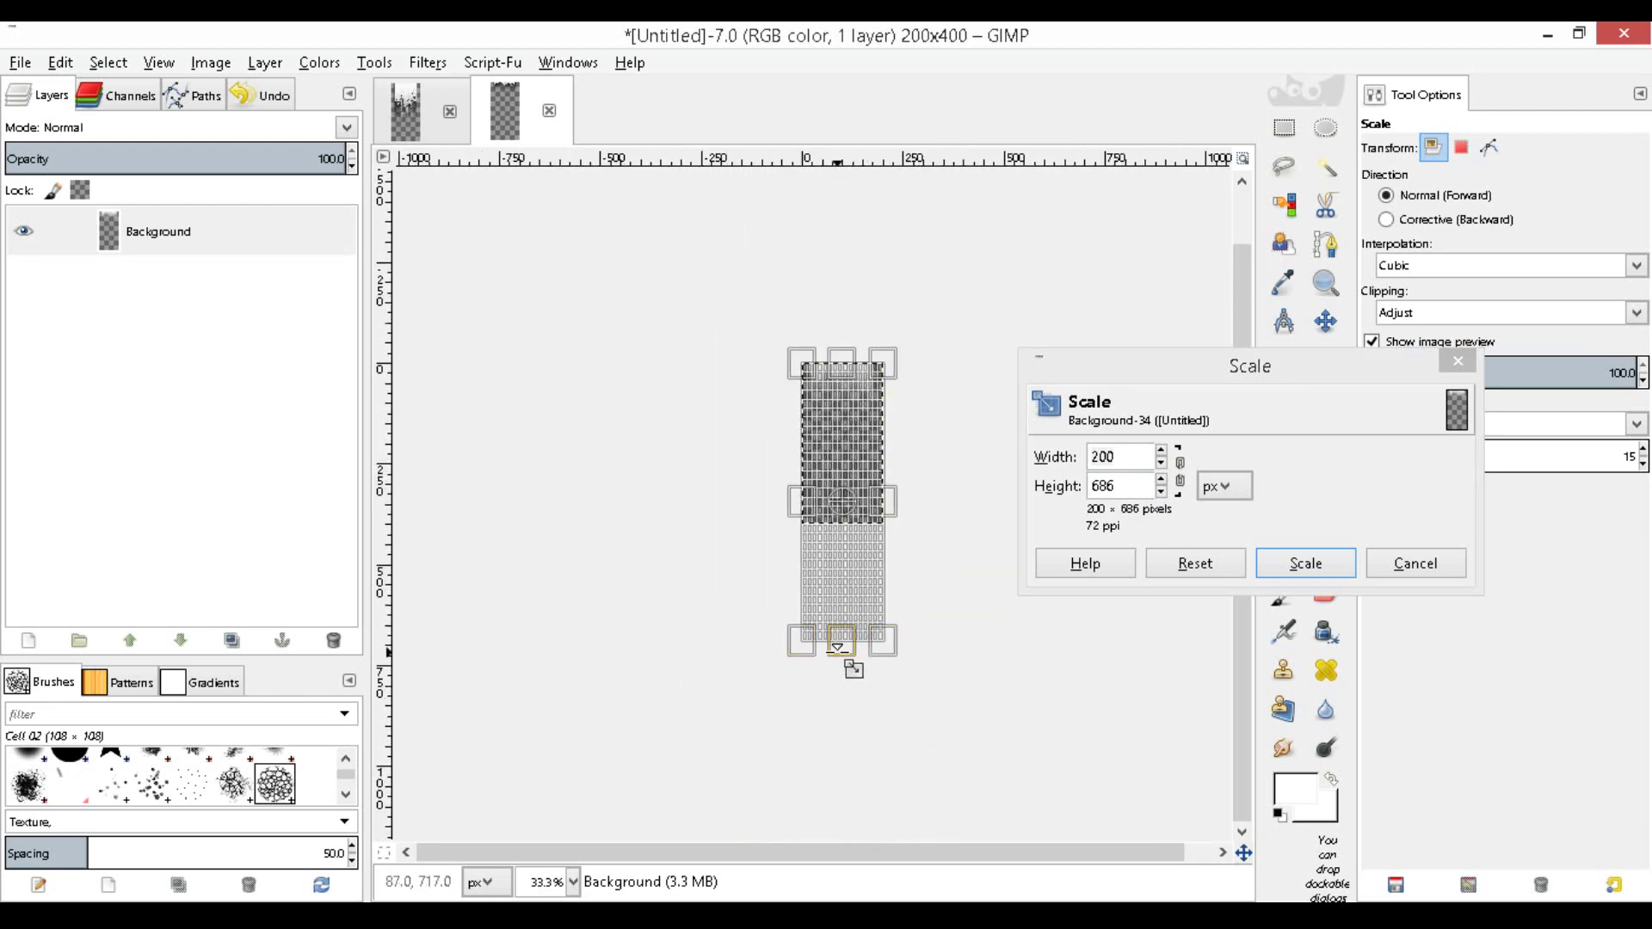
drag(844, 664, 864, 895)
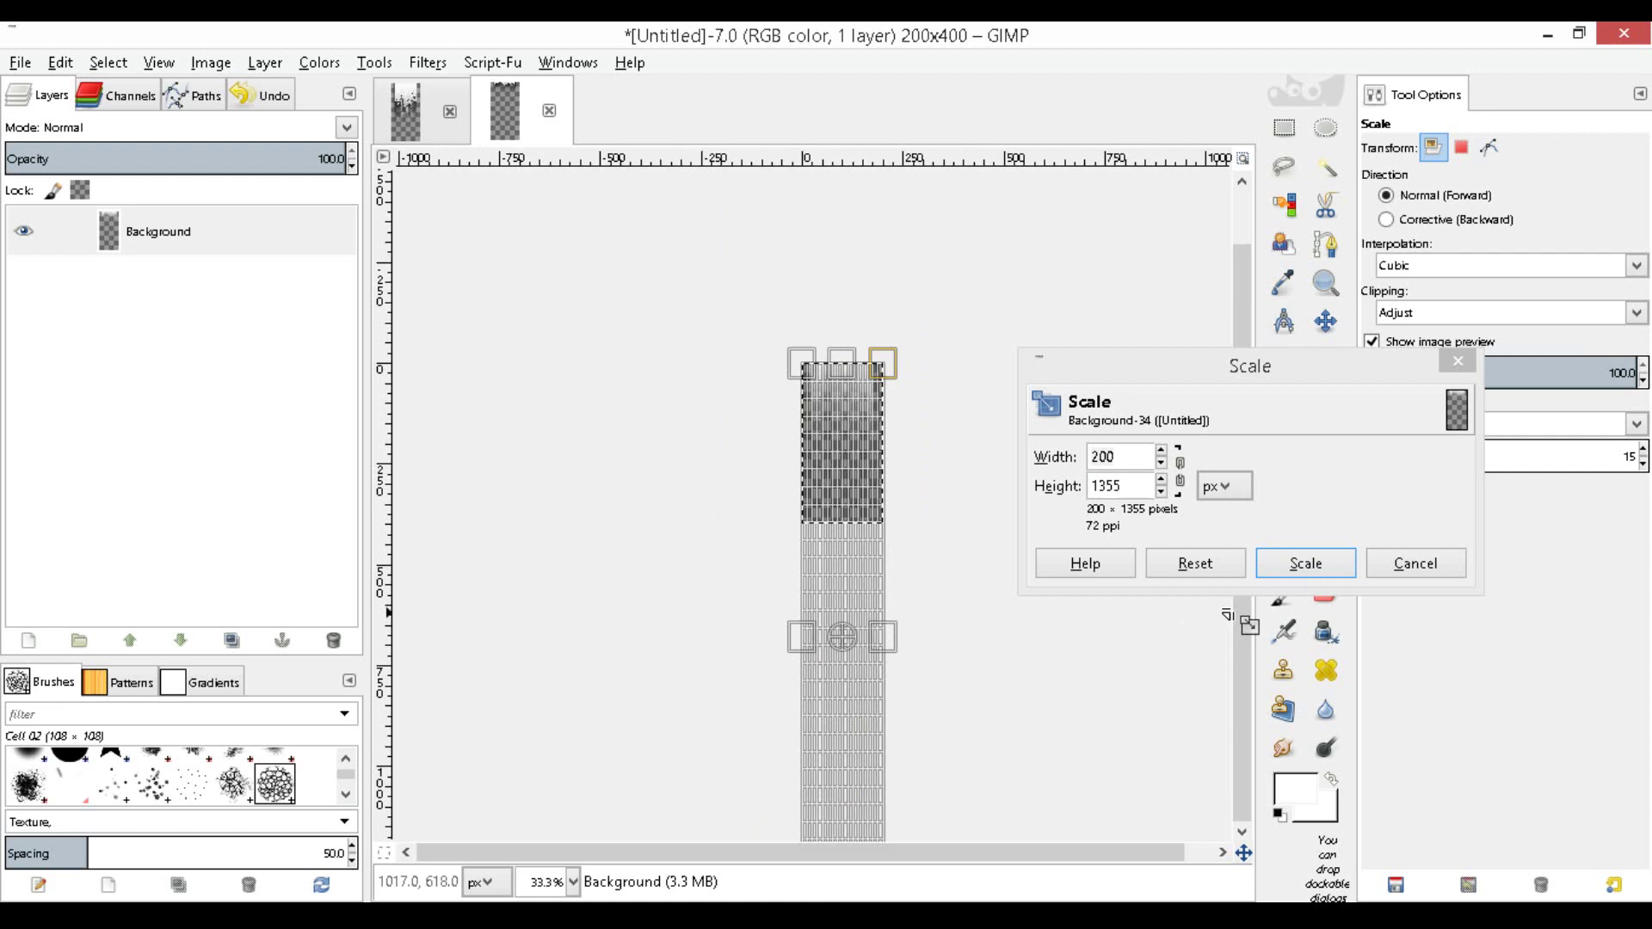
click(1305, 563)
Convert the floating selection into a new layer and merge it down into the Background layer
ctrl+scroll(938, 530, up, 3)
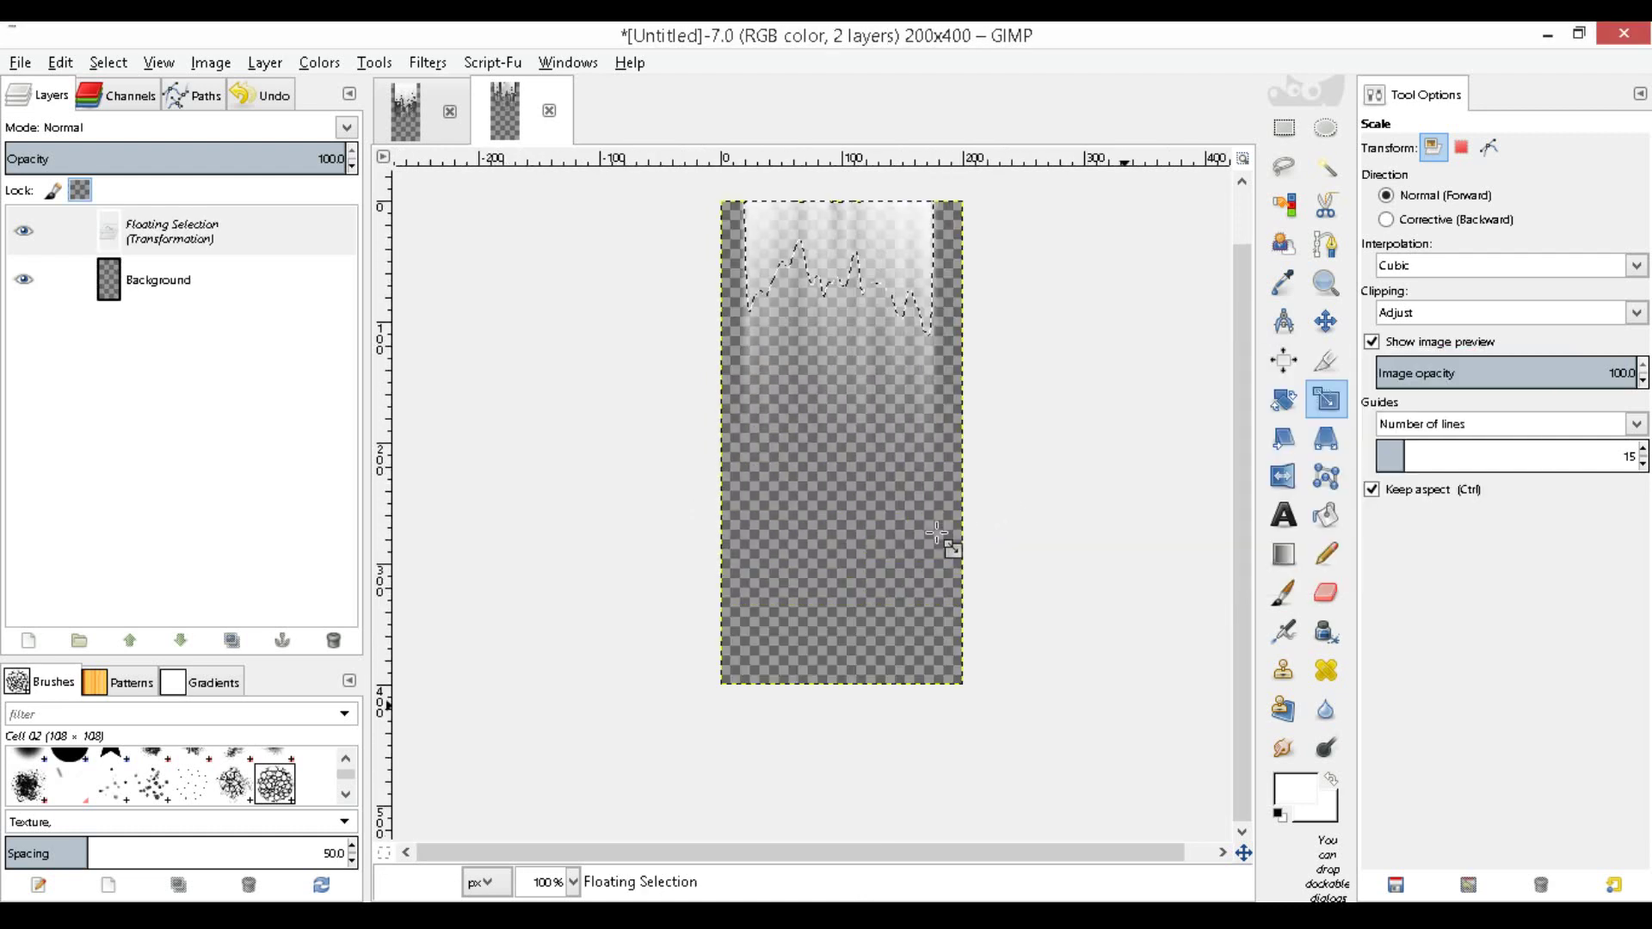
middle_drag(930, 539, 925, 611)
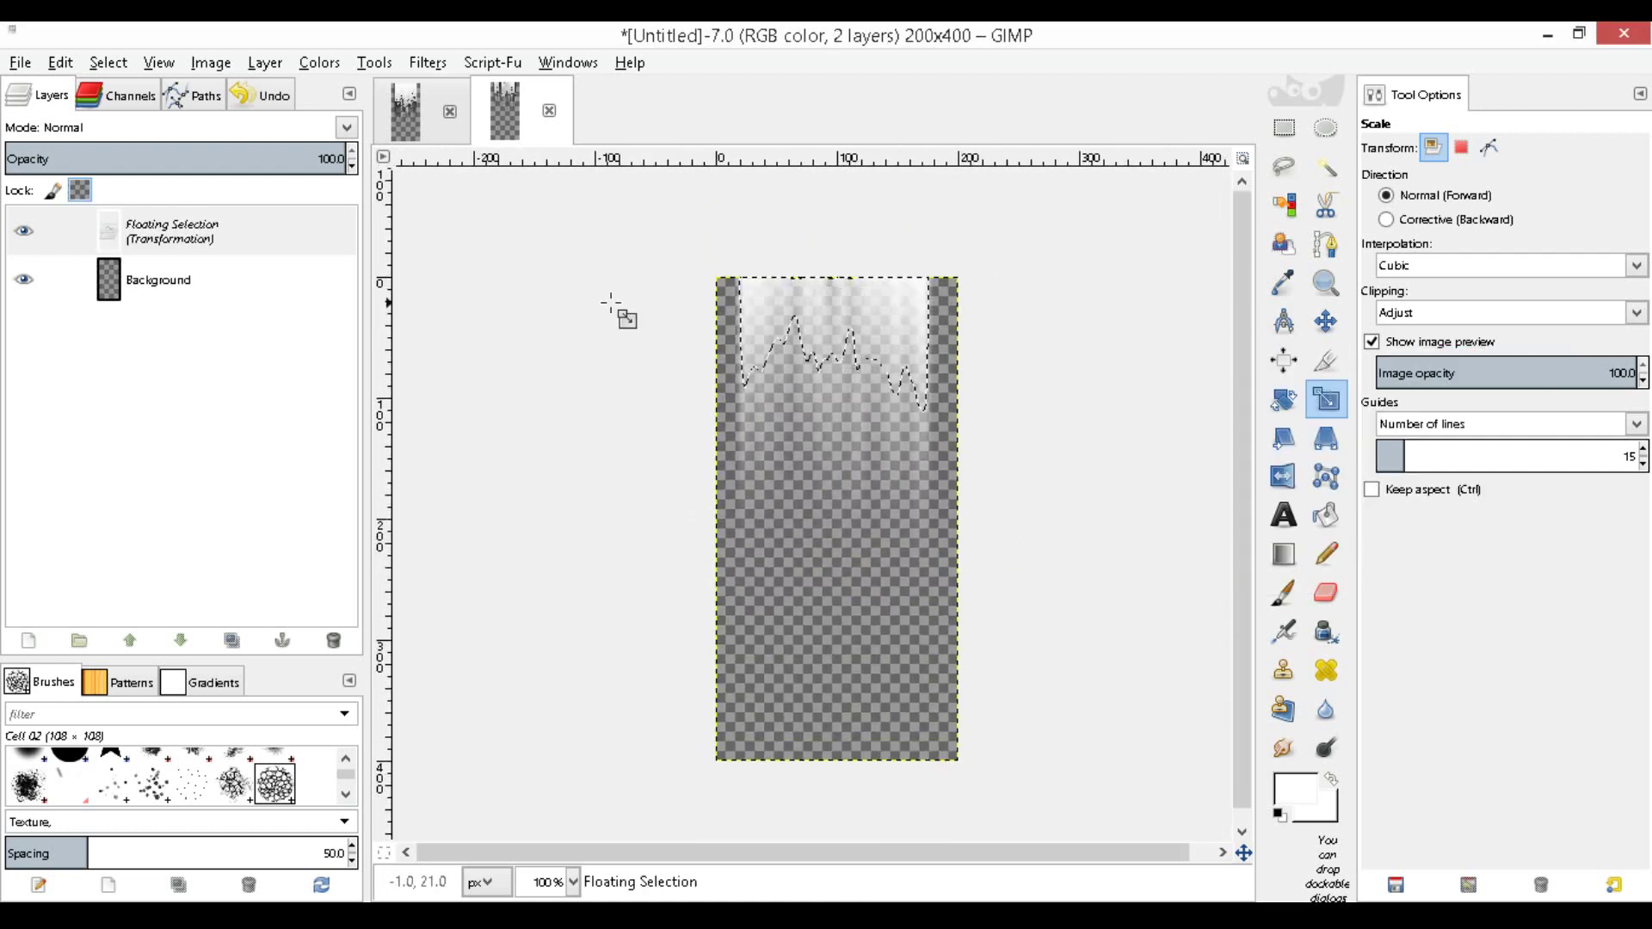
right_click(175, 237)
click(209, 282)
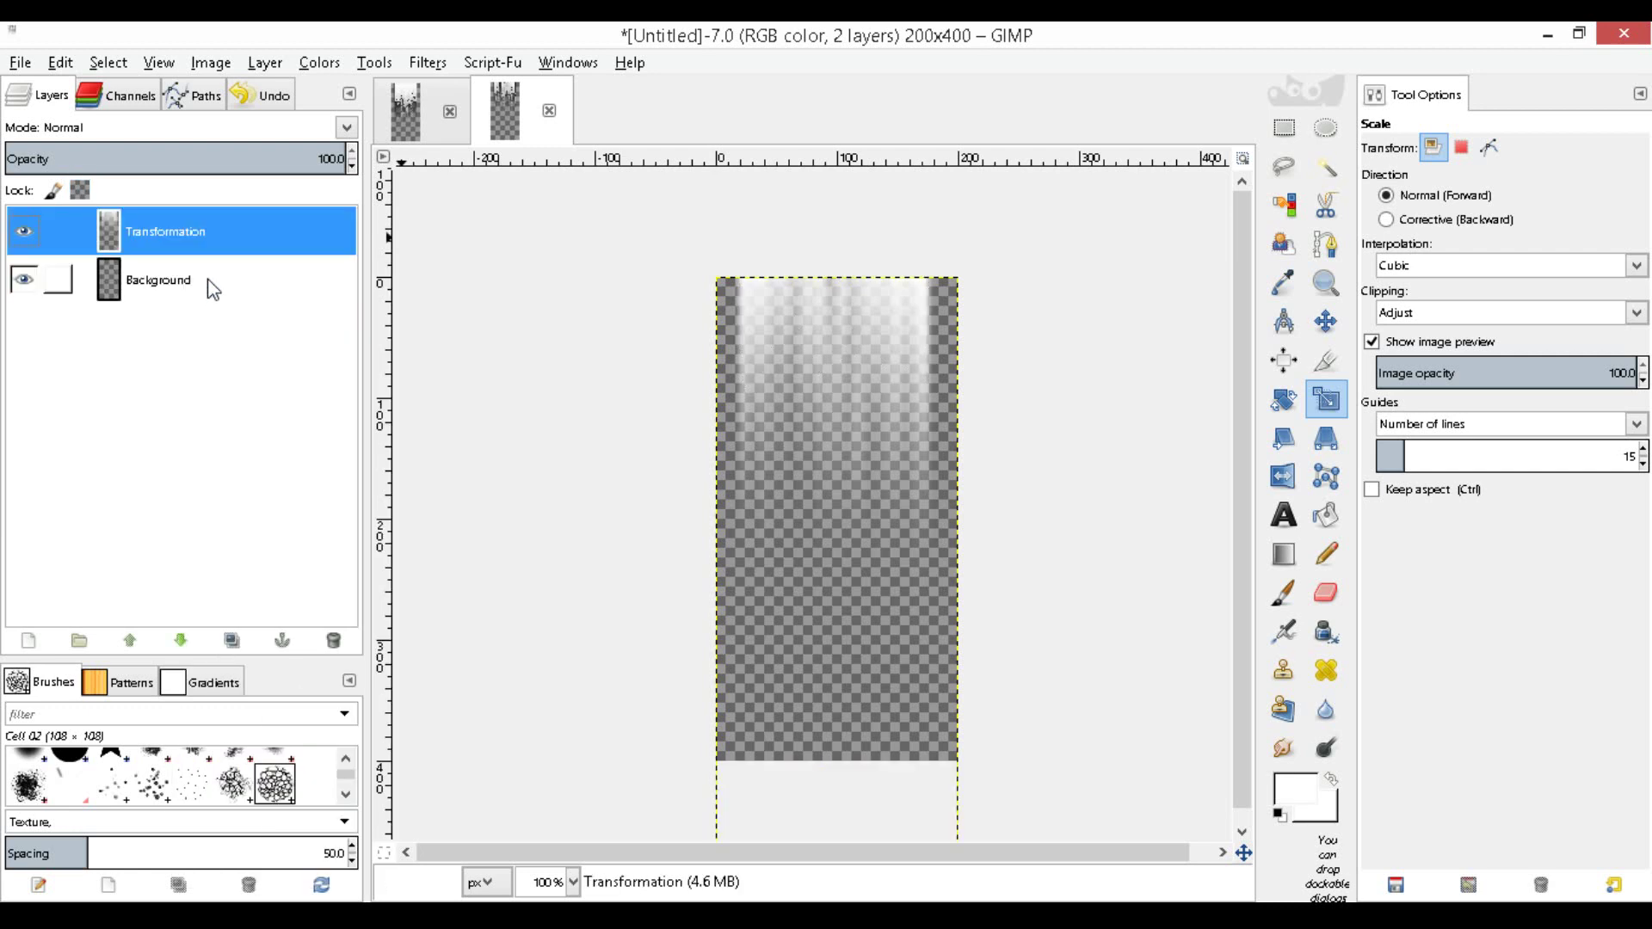
right_click(173, 235)
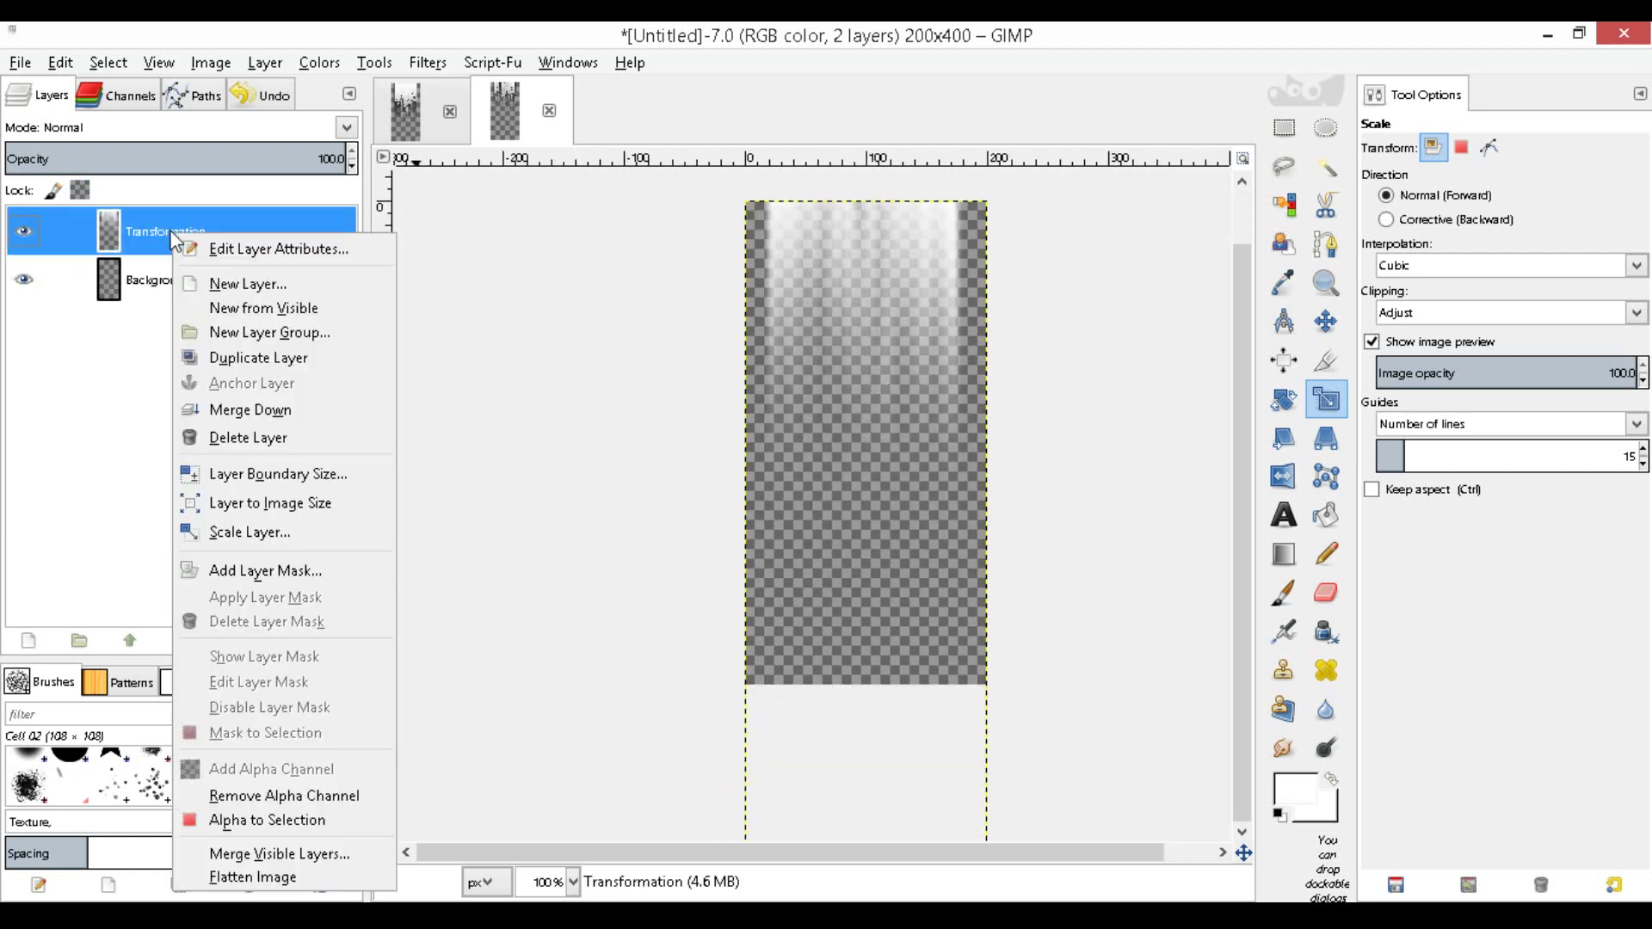
click(285, 411)
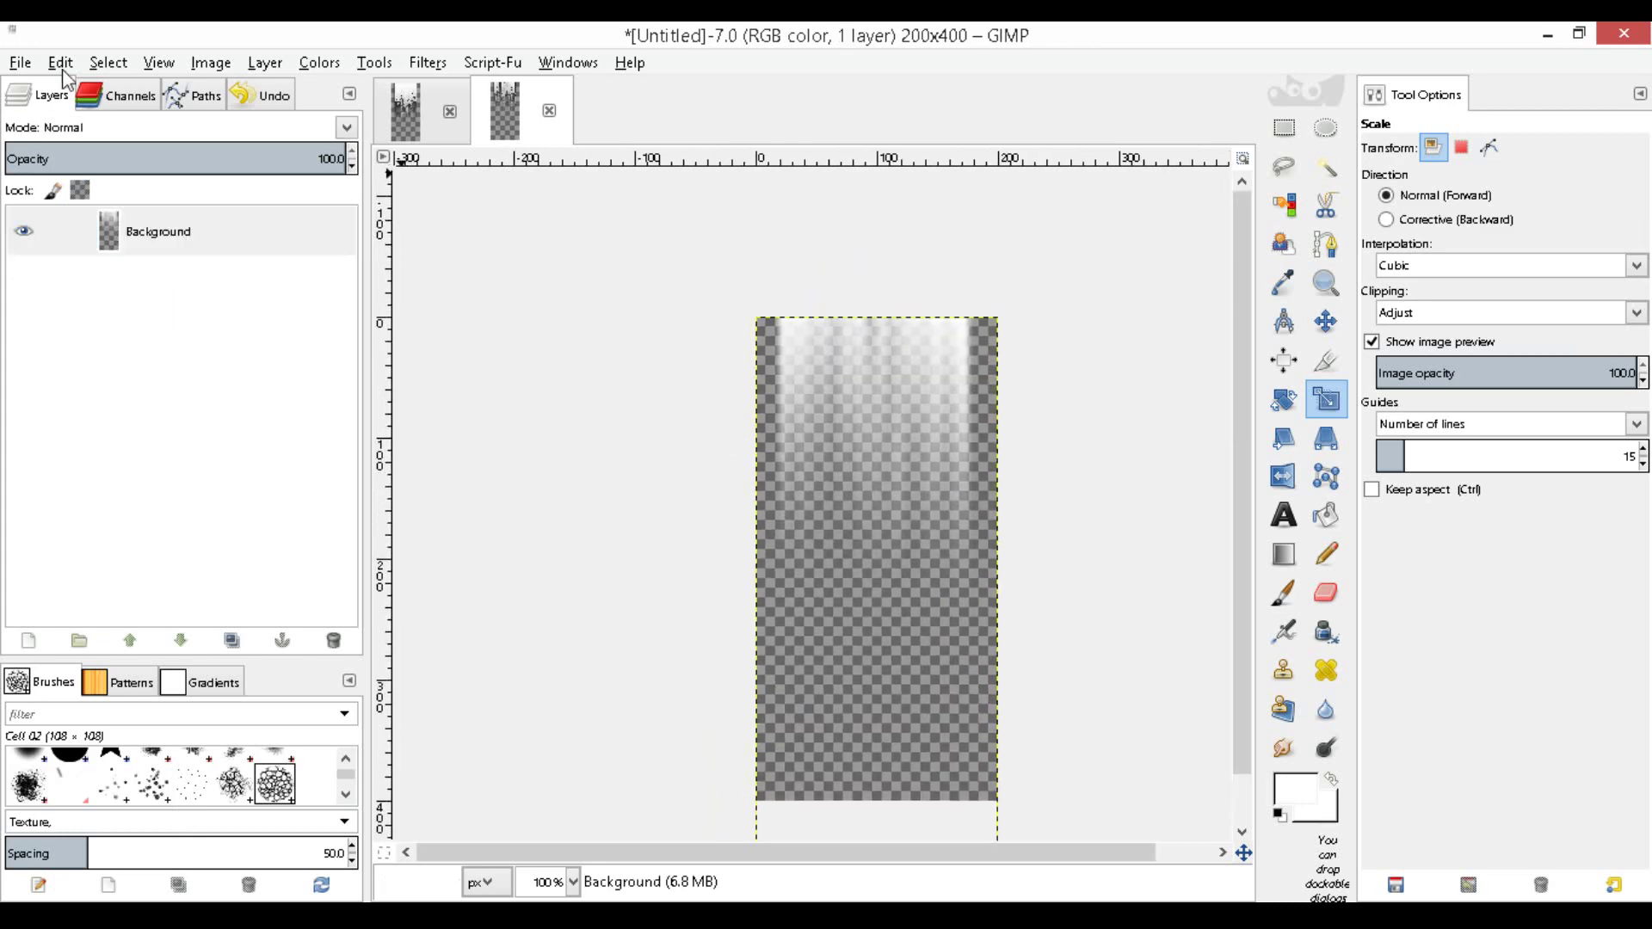
Export the ray image to the Desktop as ray3.png
click(20, 61)
click(114, 384)
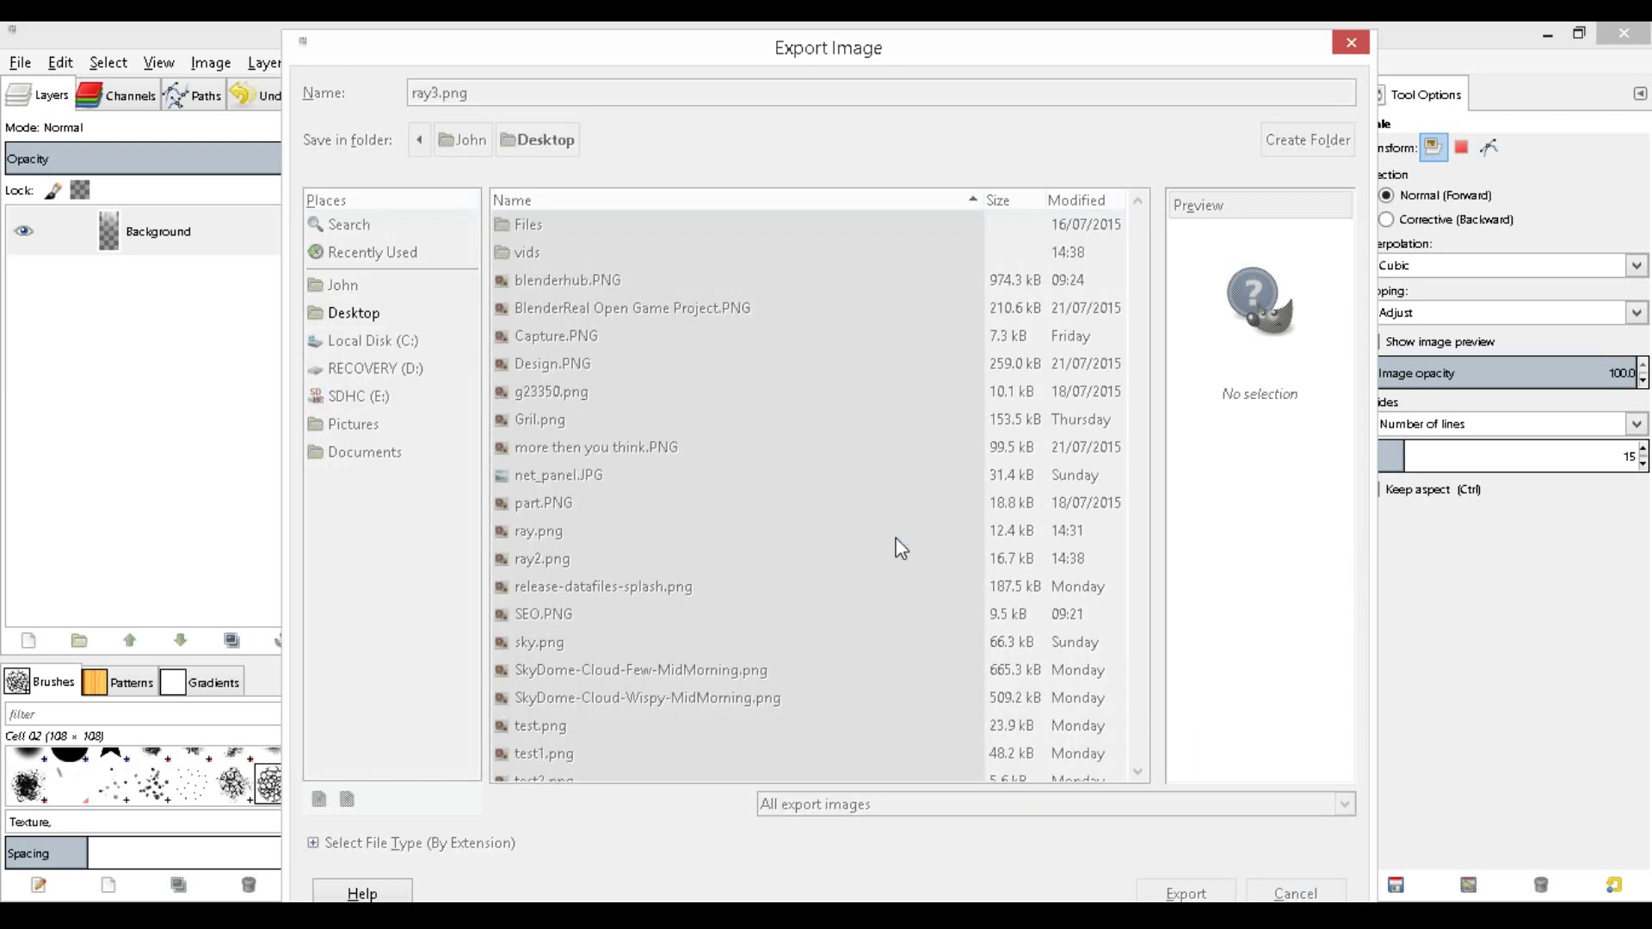
click(860, 710)
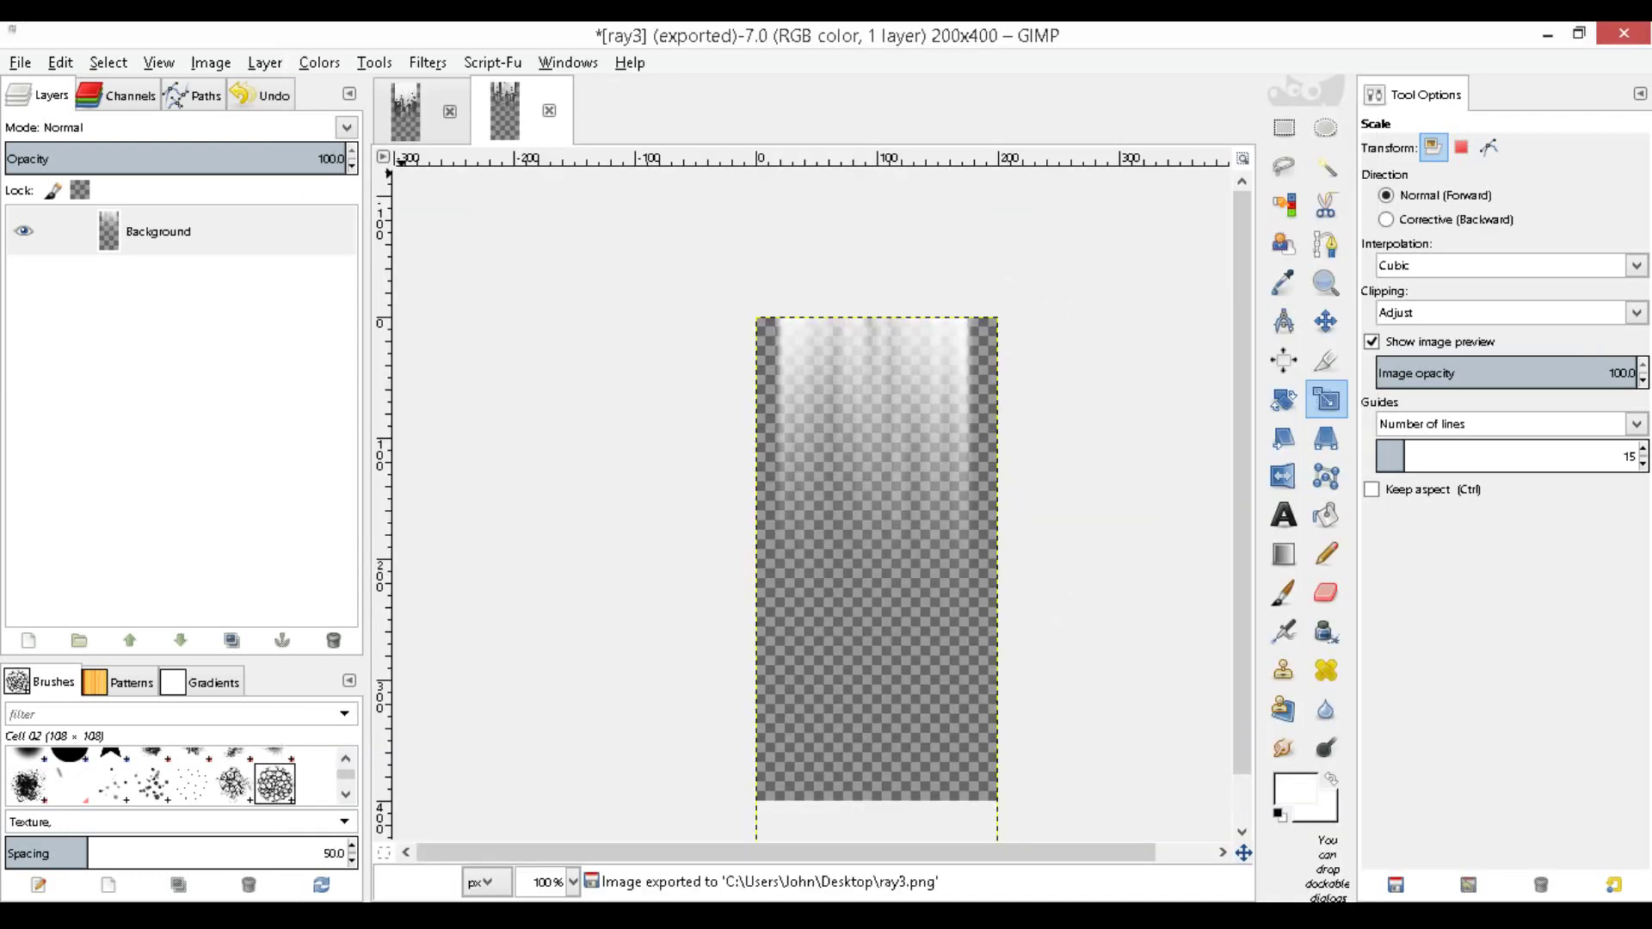
Switch to Blender and delete every object in the default scene
mouse_move(325, 839)
click(403, 803)
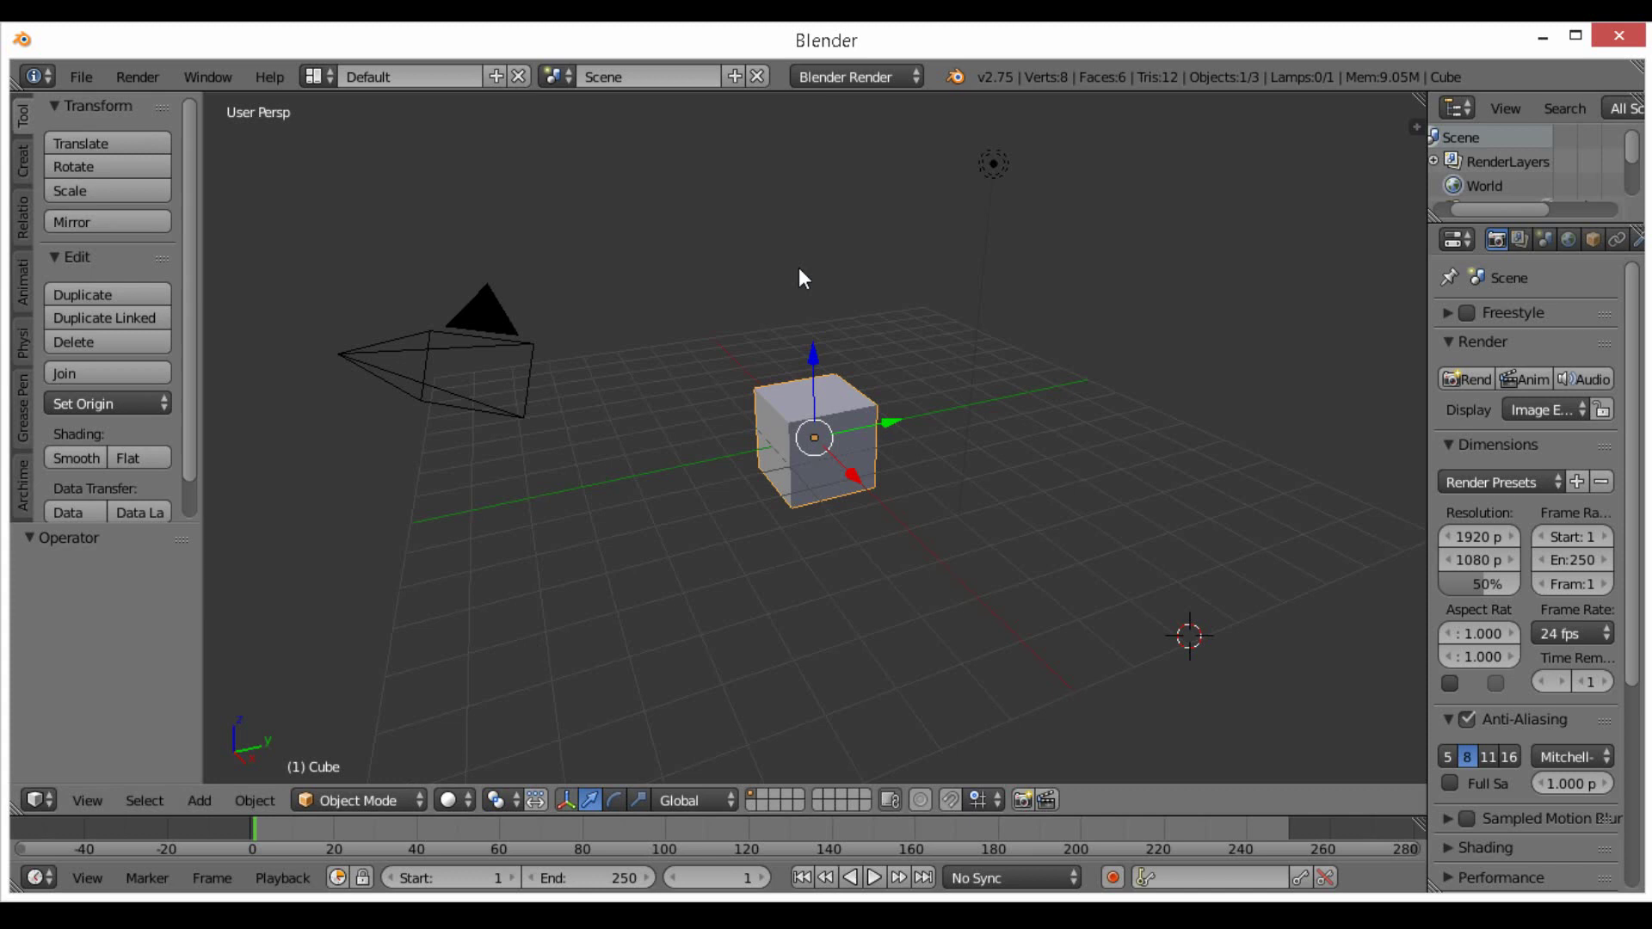
key(a)
key(a)
key(Delete)
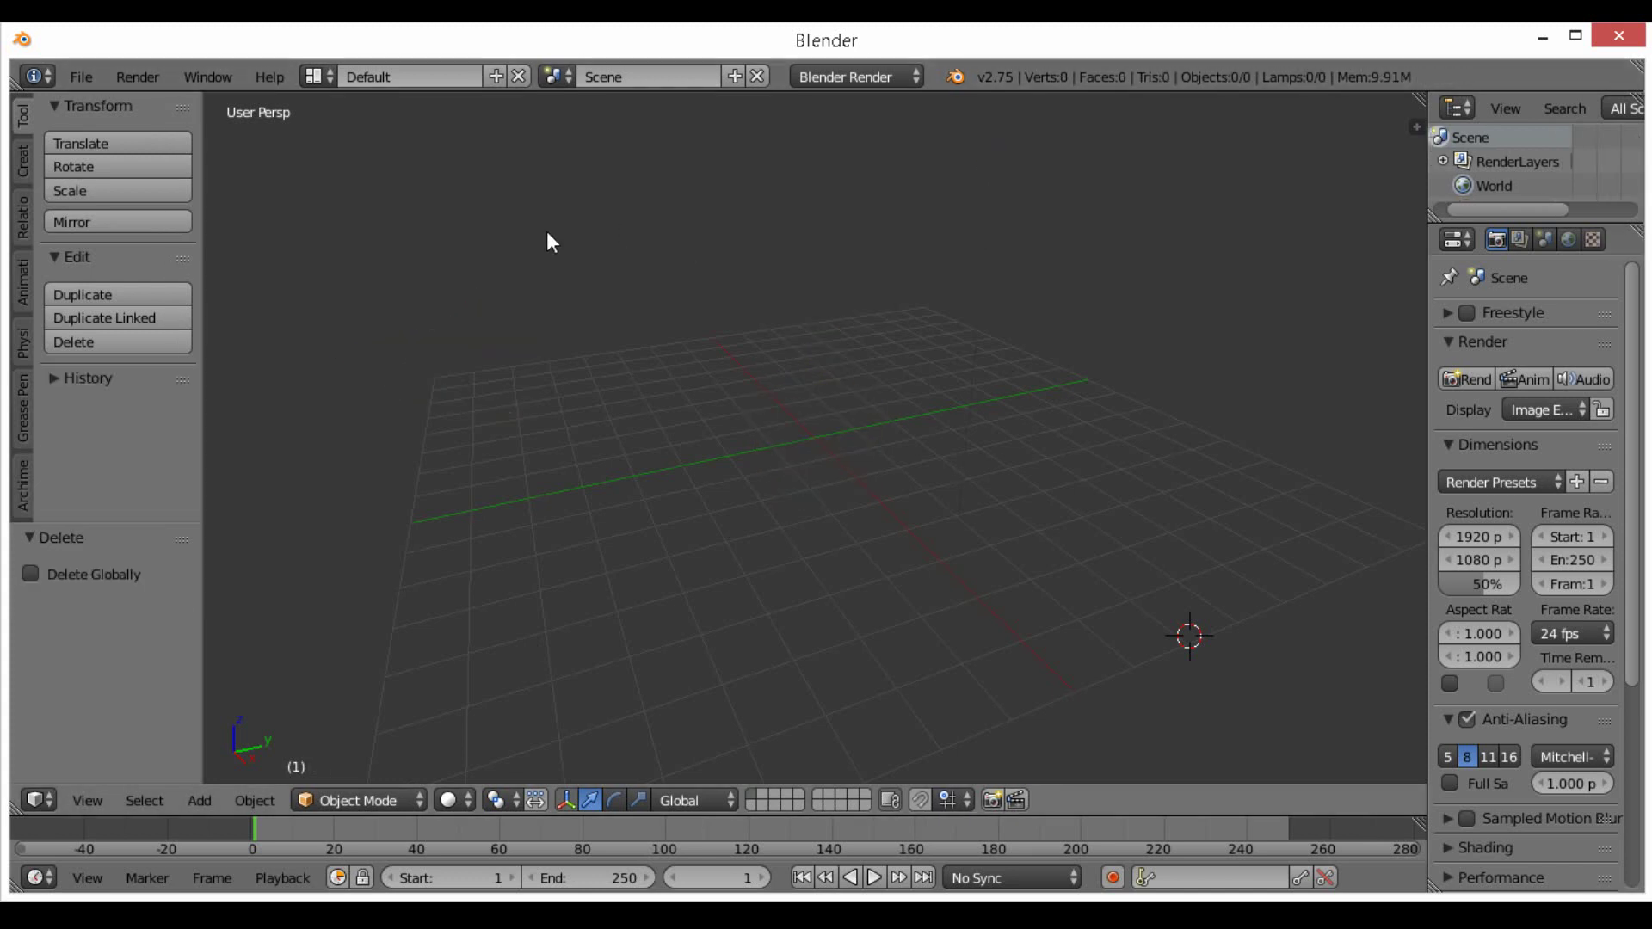
Open the add-ons section of the user preferences and search for "impo"
click(84, 76)
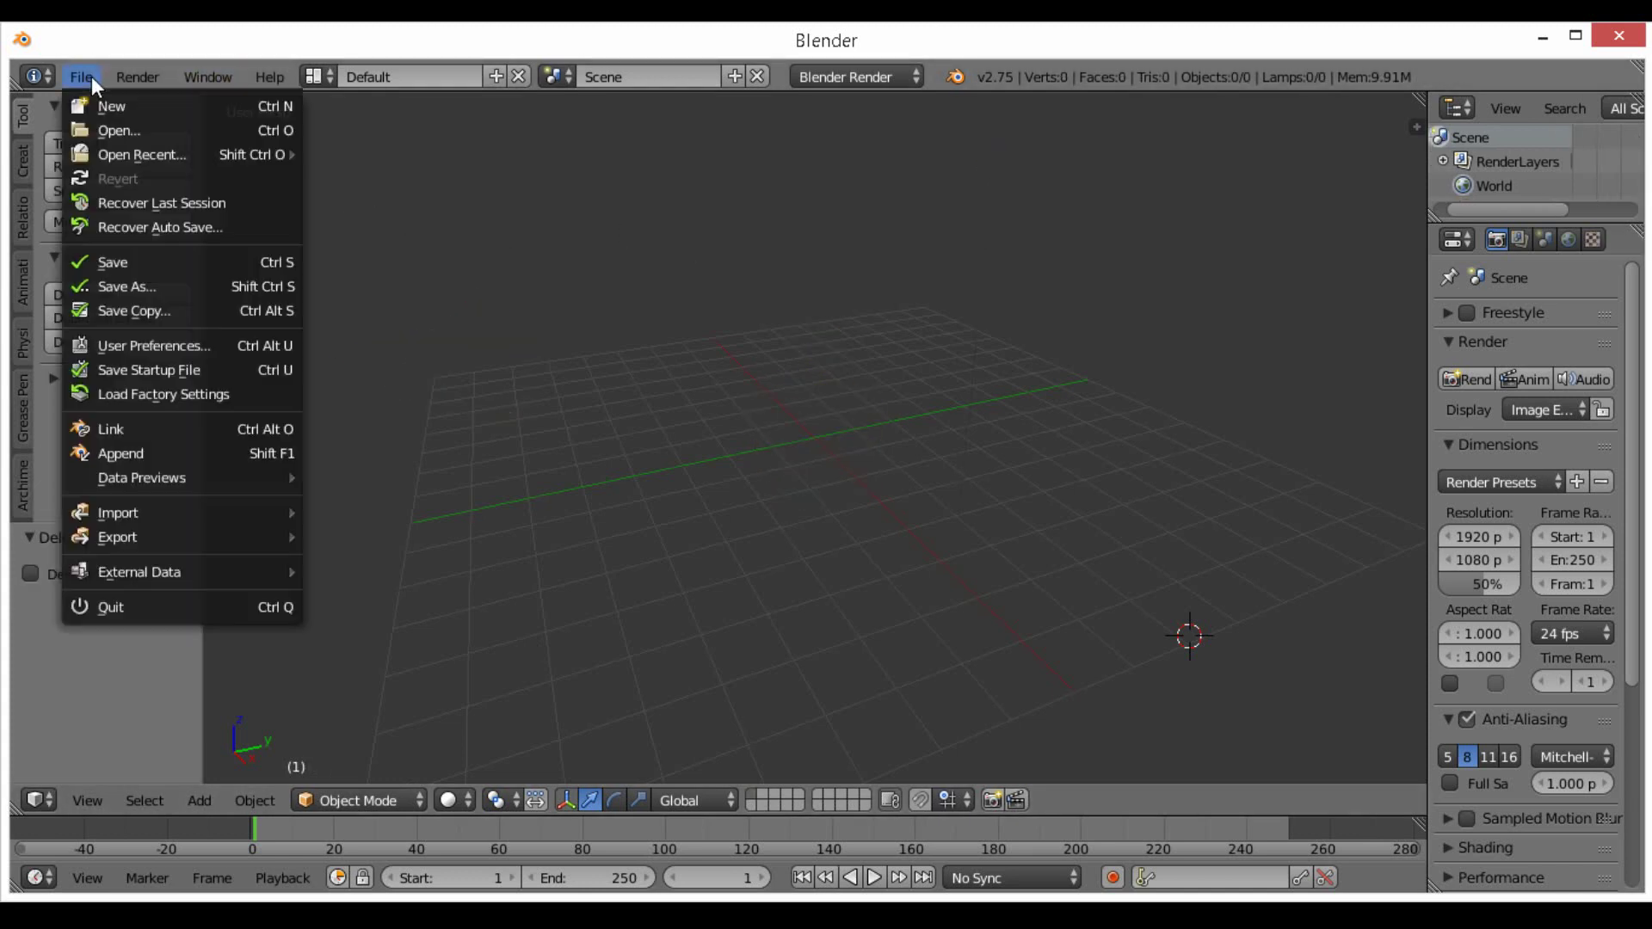
click(174, 346)
click(541, 80)
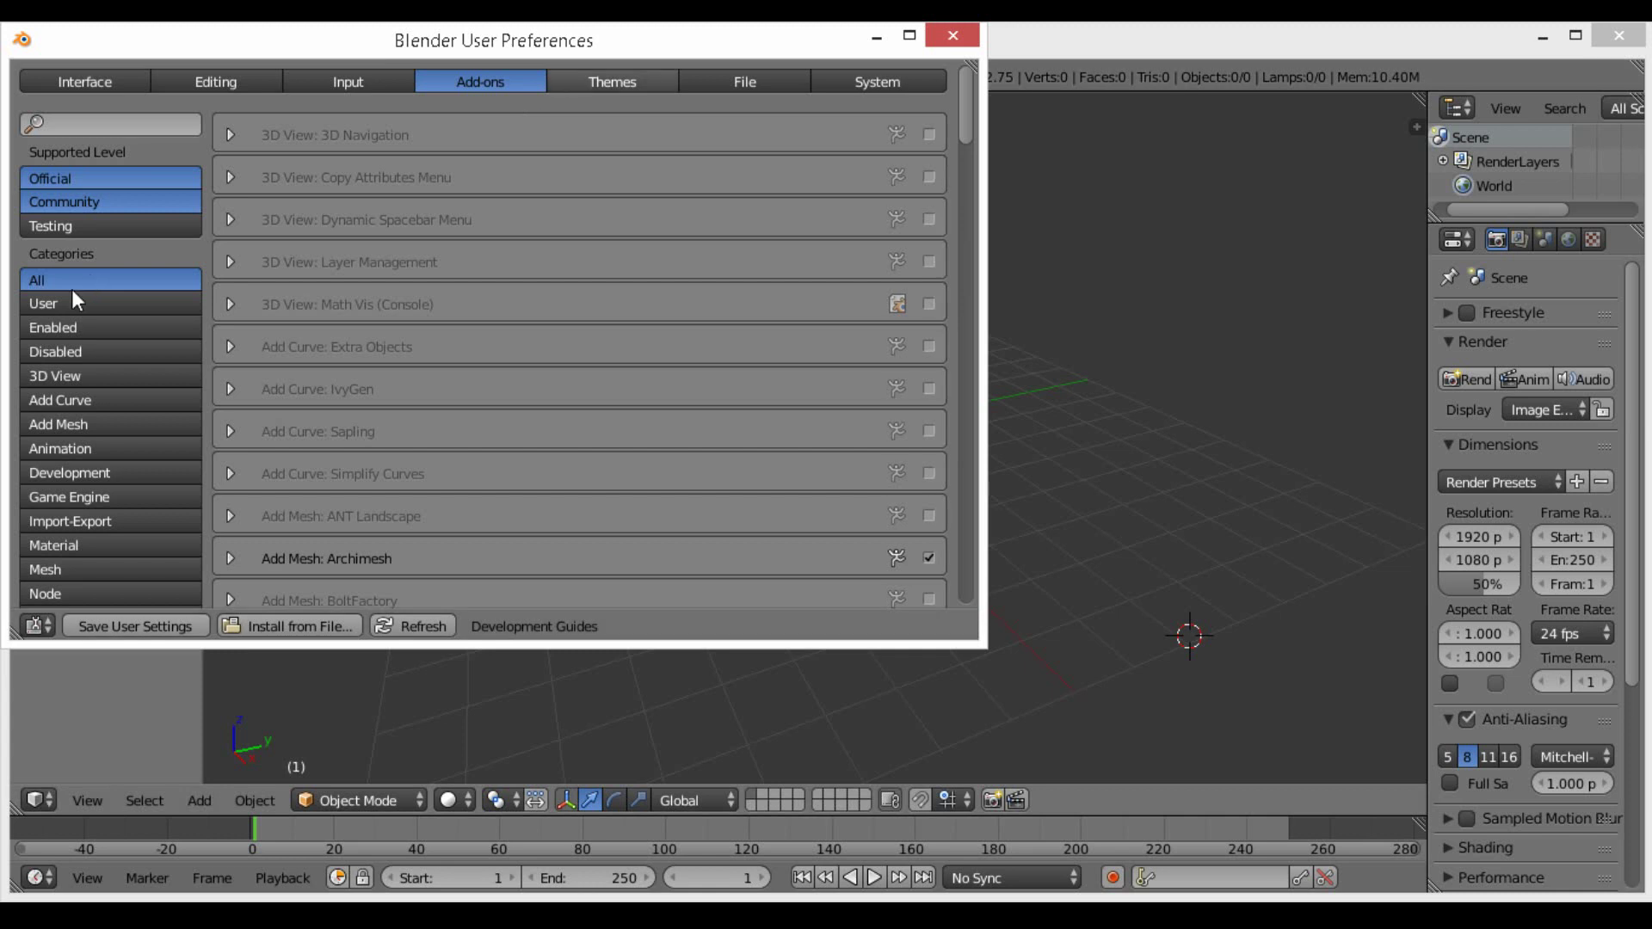
click(92, 125)
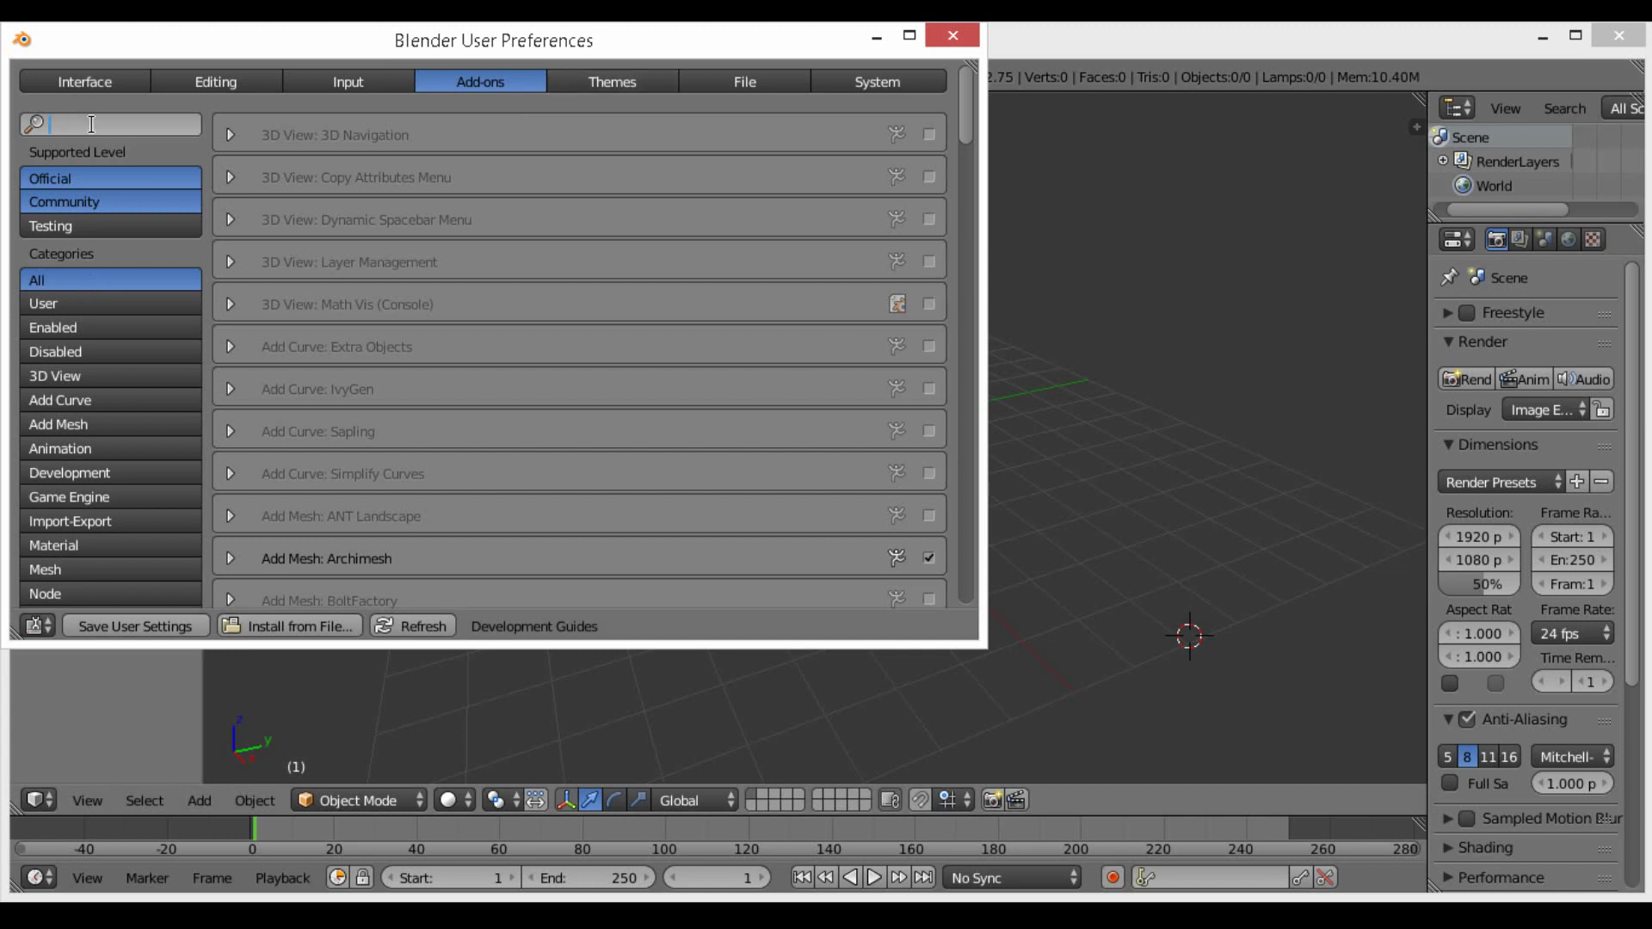
text(impo)
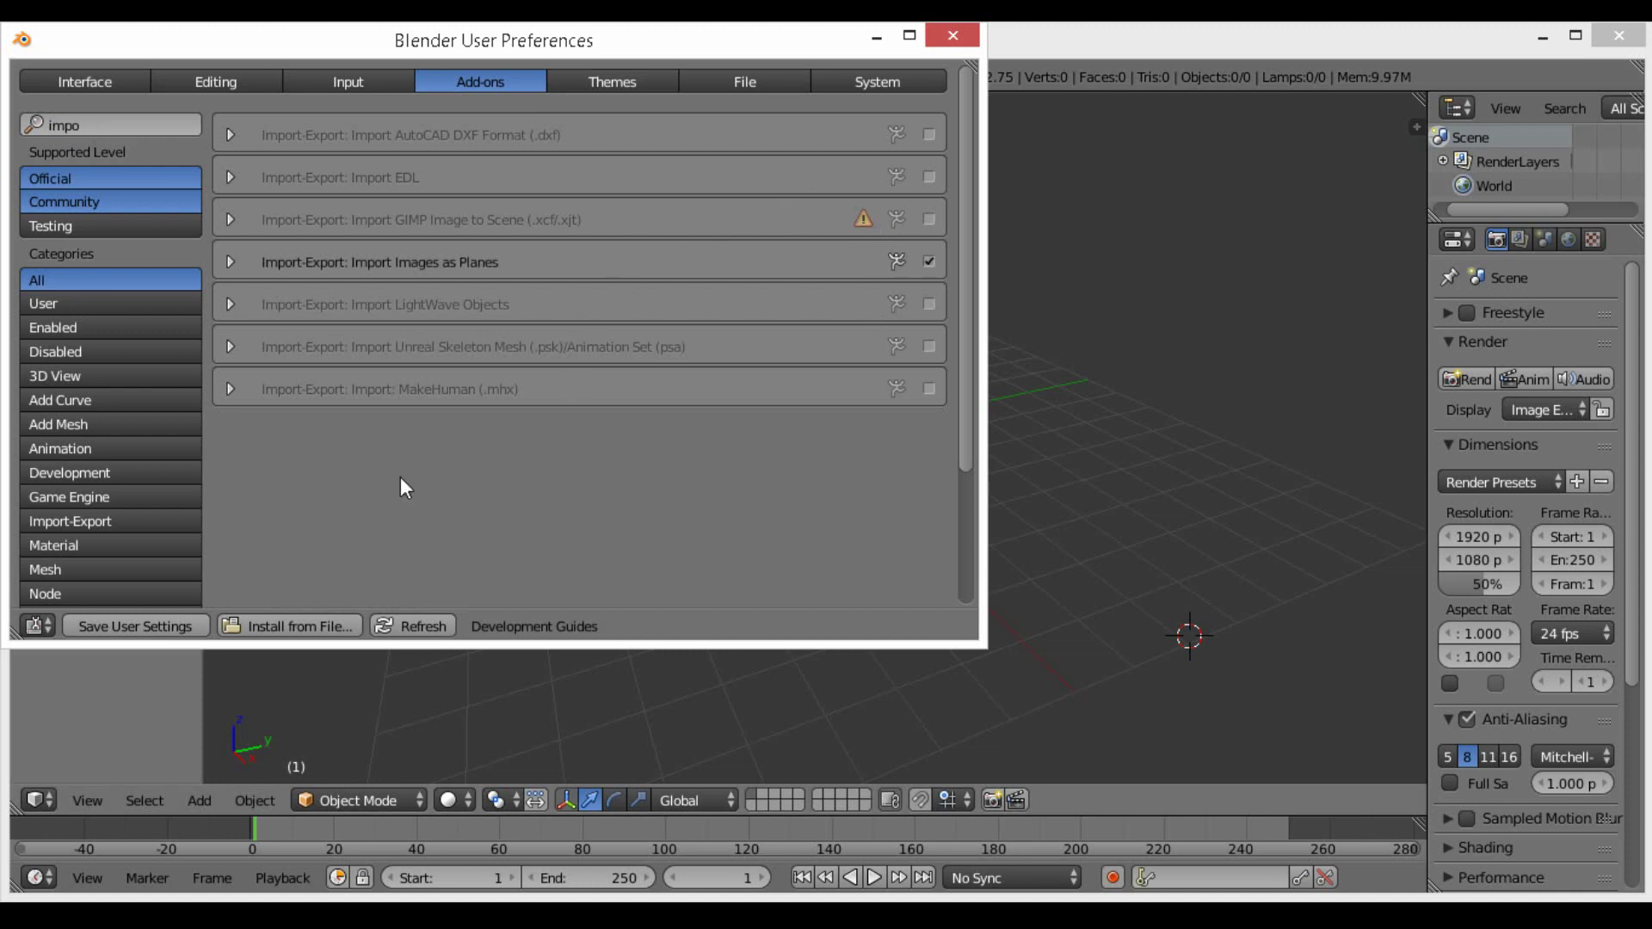
Close the user preferences and import ray3.png from the Desktop as an image plane
click(954, 36)
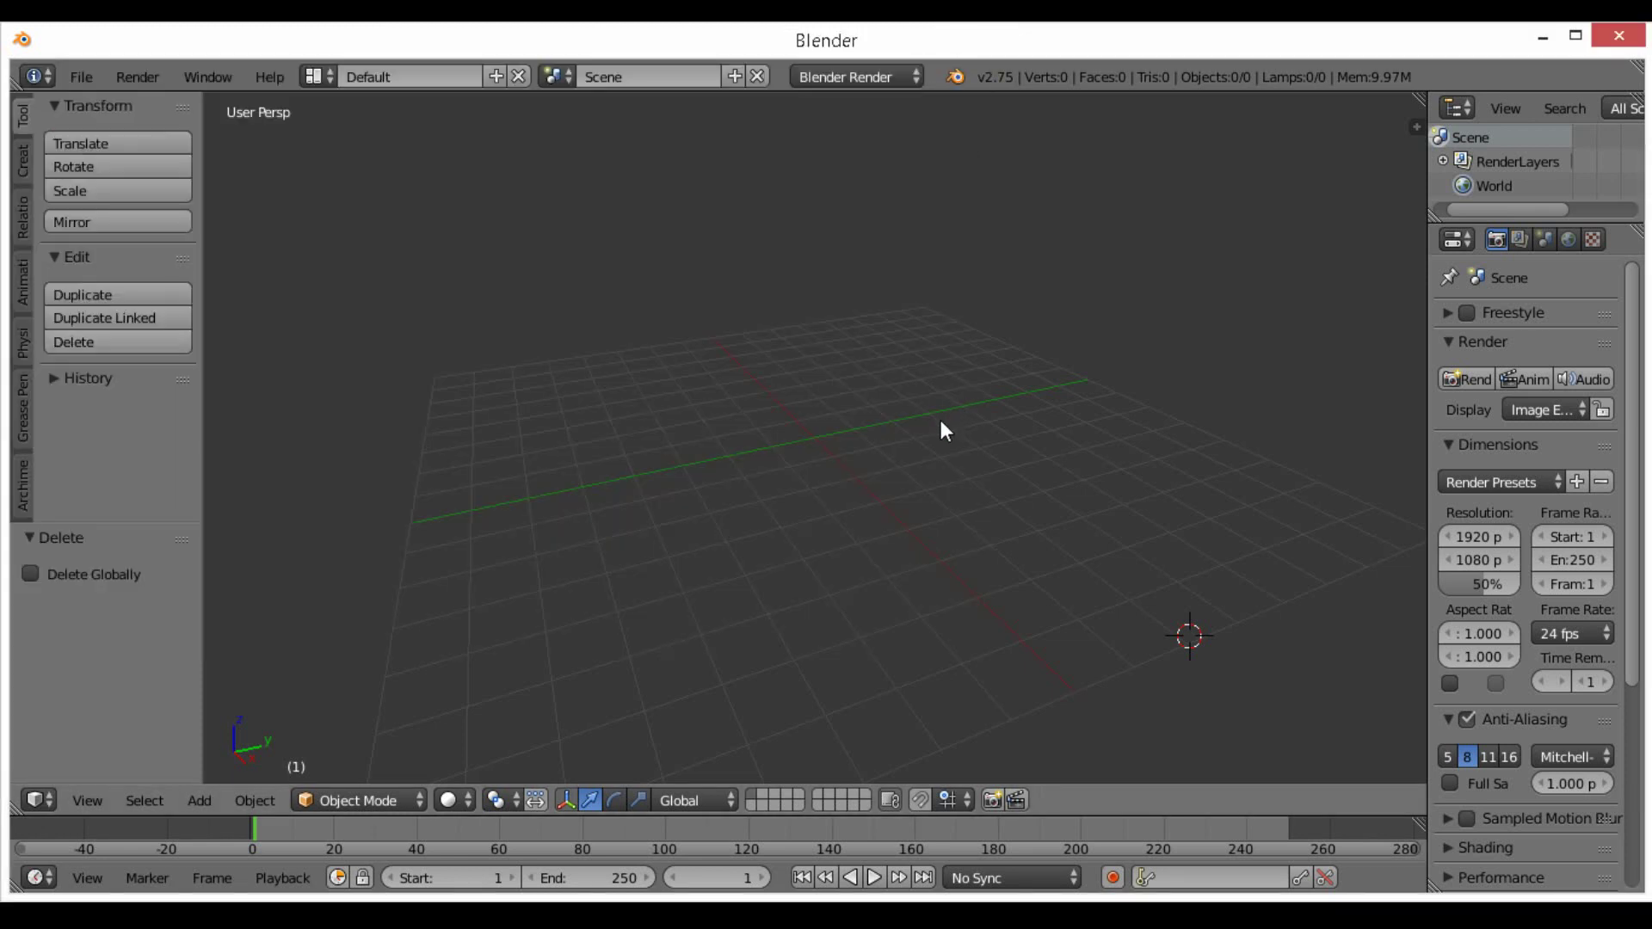
key(shift+a)
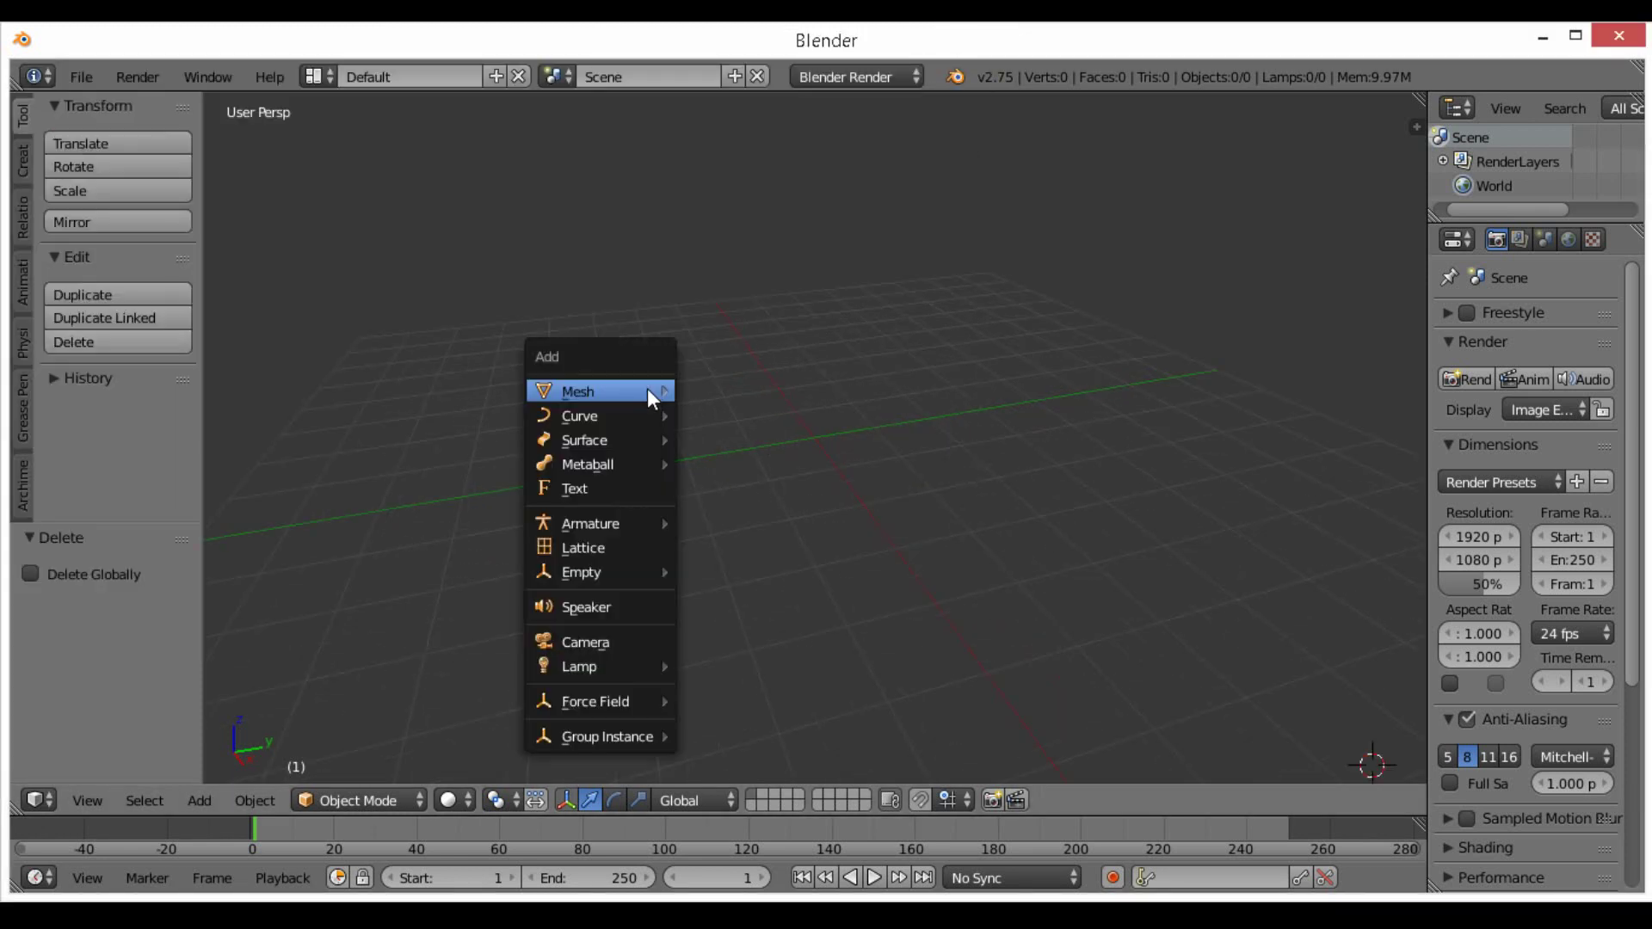
mouse_move(647, 391)
click(793, 676)
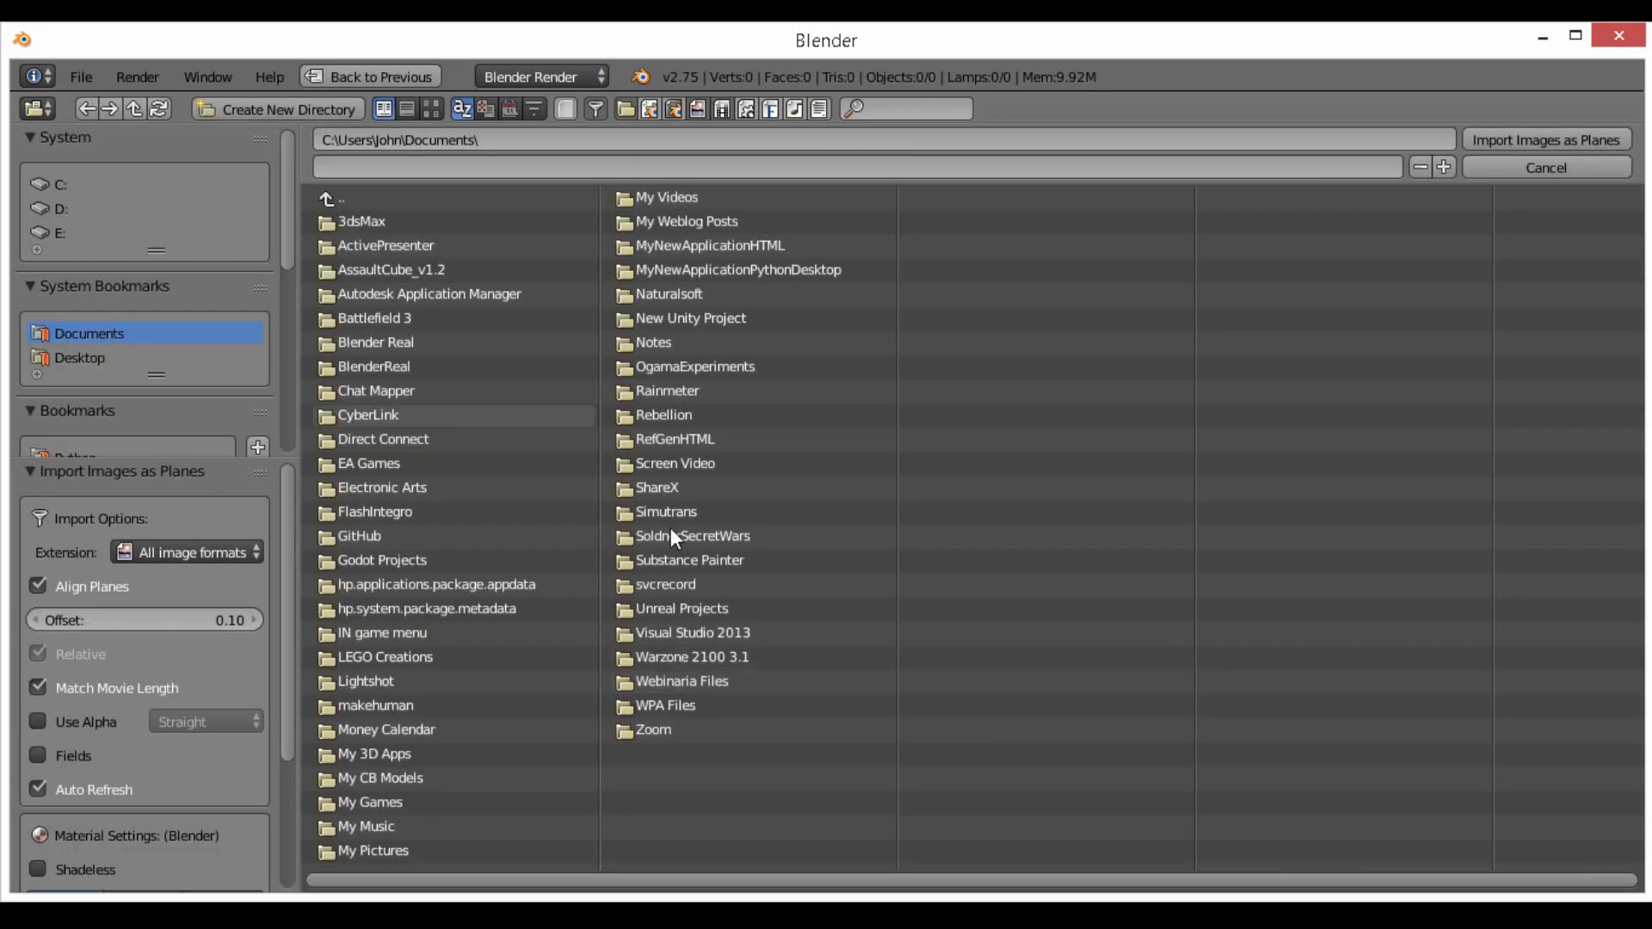
click(90, 354)
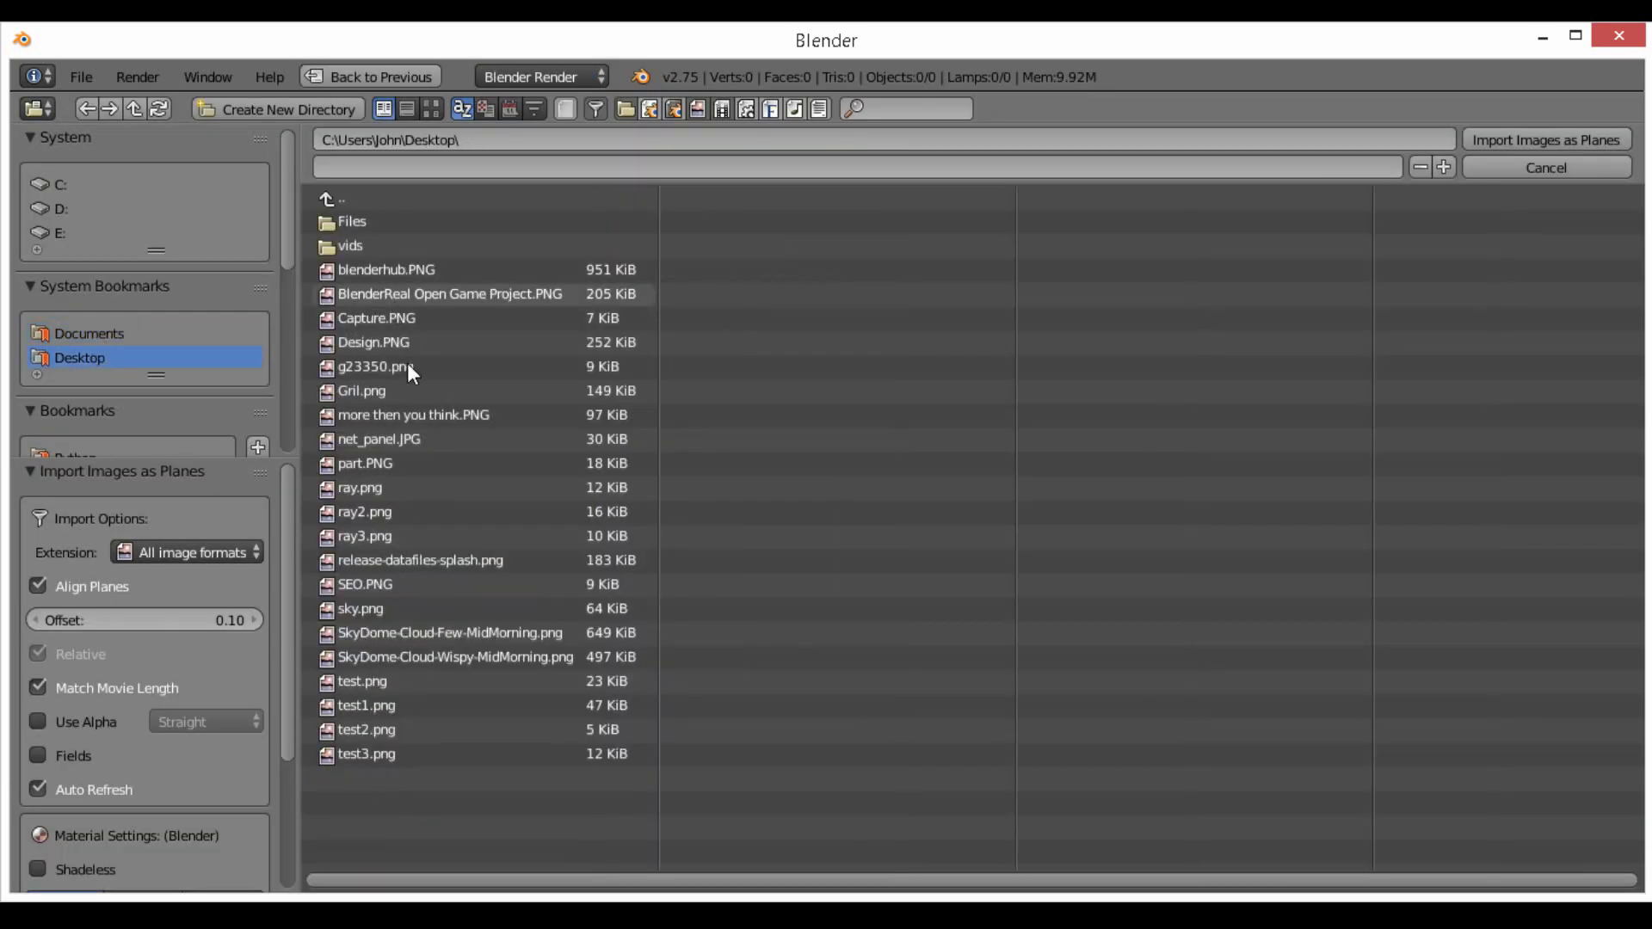
click(368, 536)
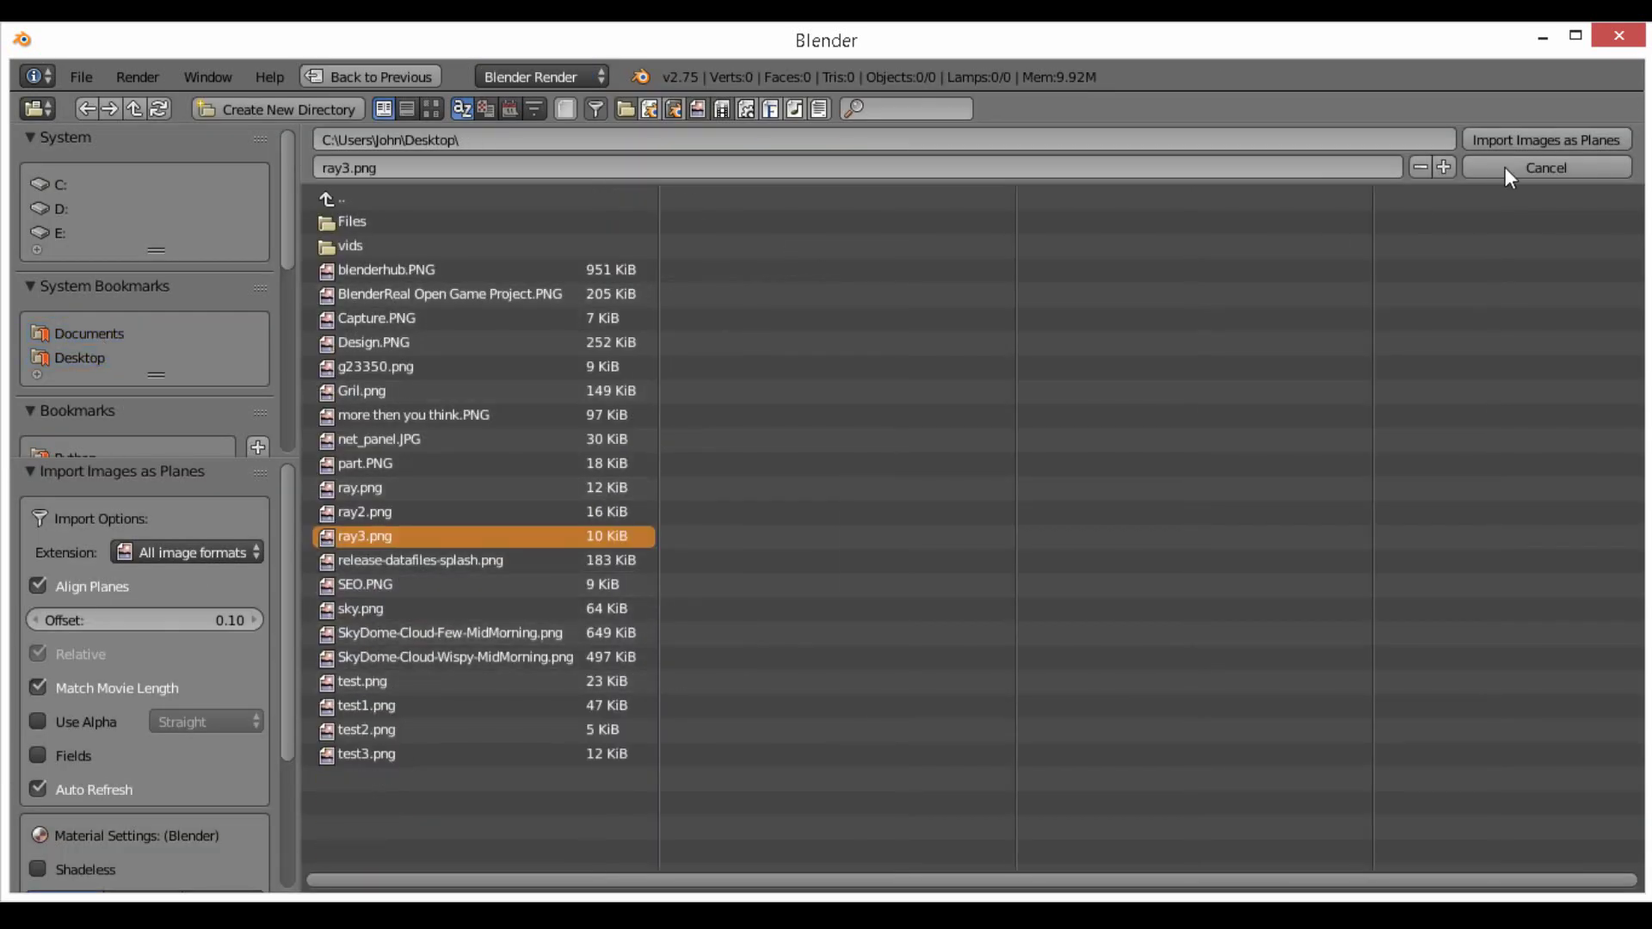
click(1577, 143)
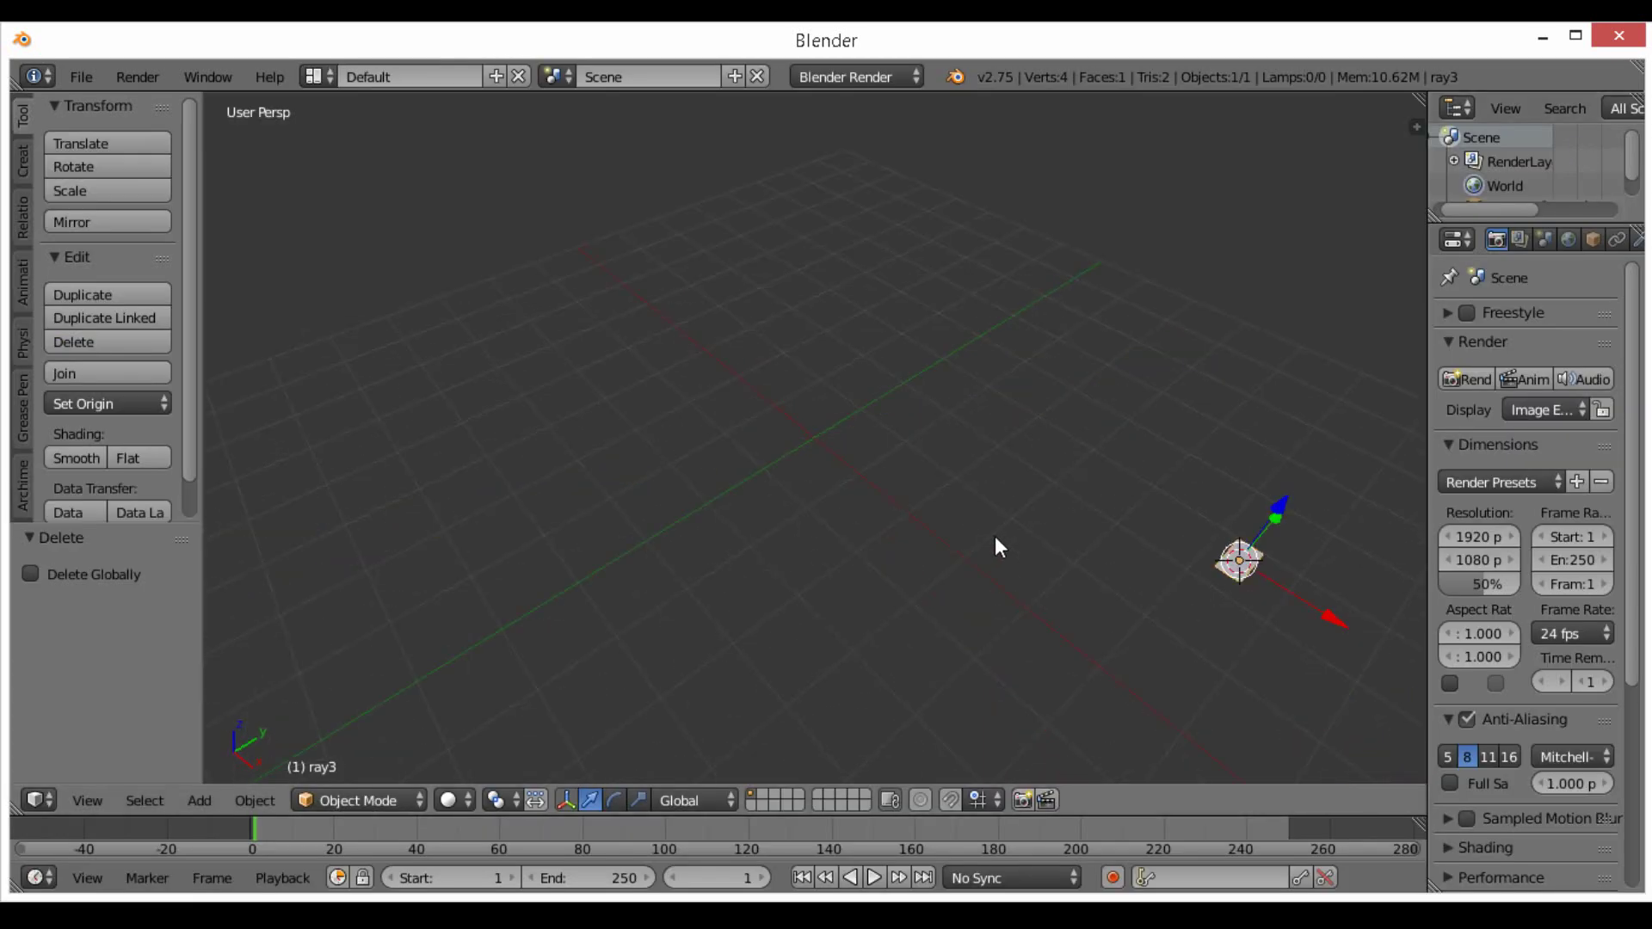
Clear the ray plane's location so it sits at the world origin
key(KP_Decimal)
scroll(995, 536, down, 15)
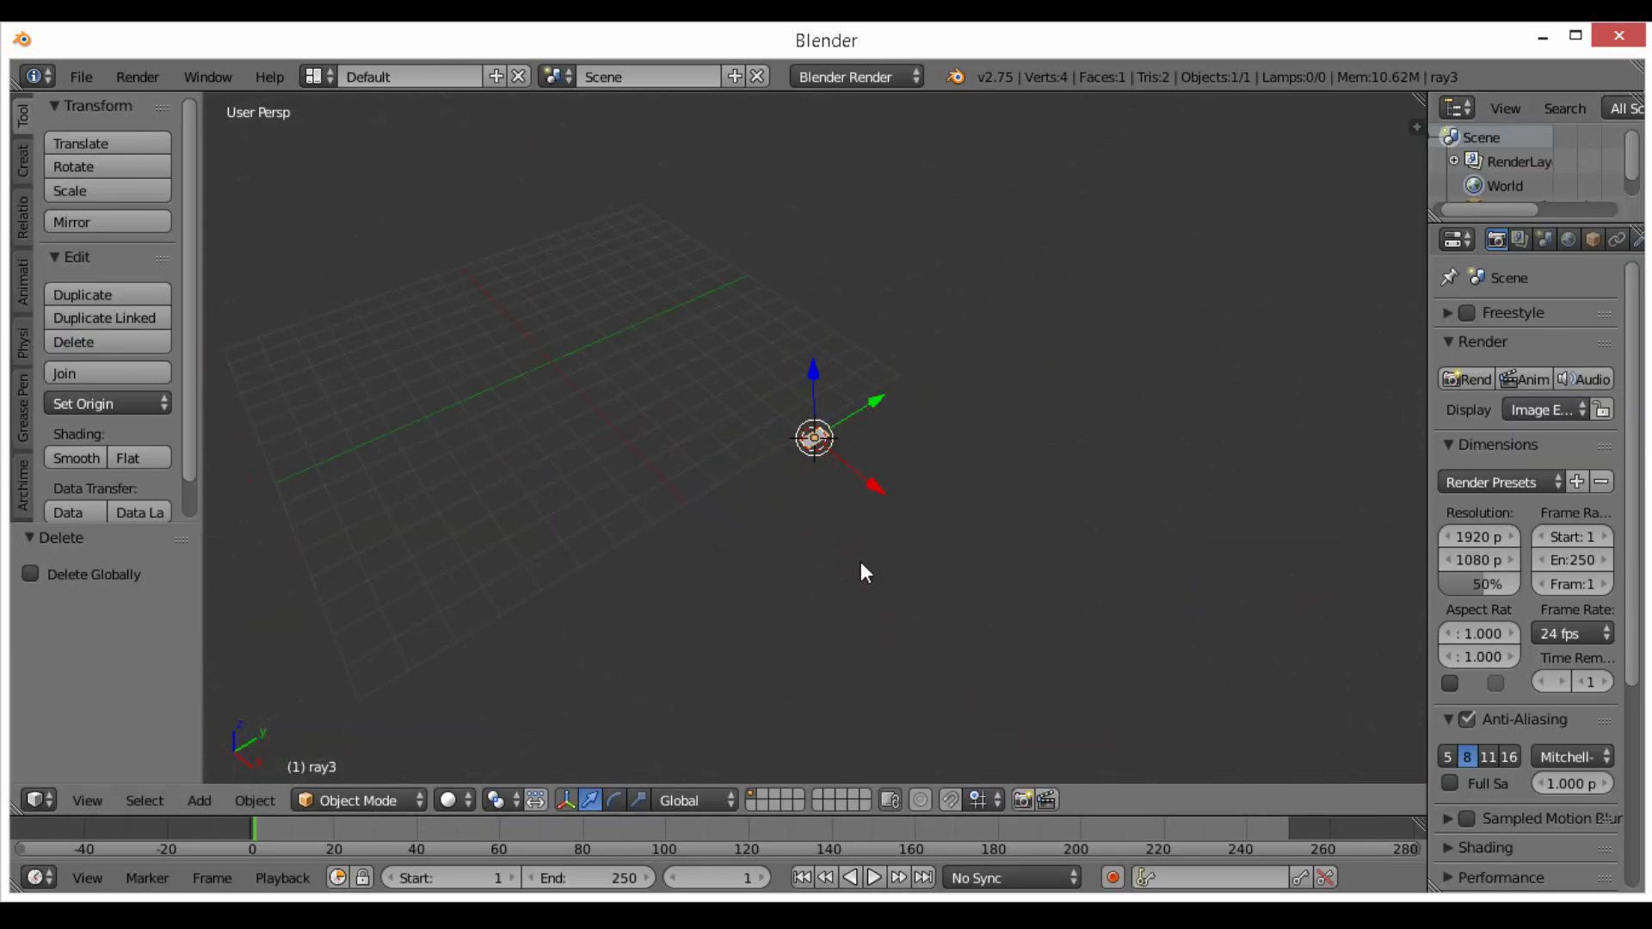
key(alt+g)
key(KP_Decimal)
scroll(823, 578, down, 3)
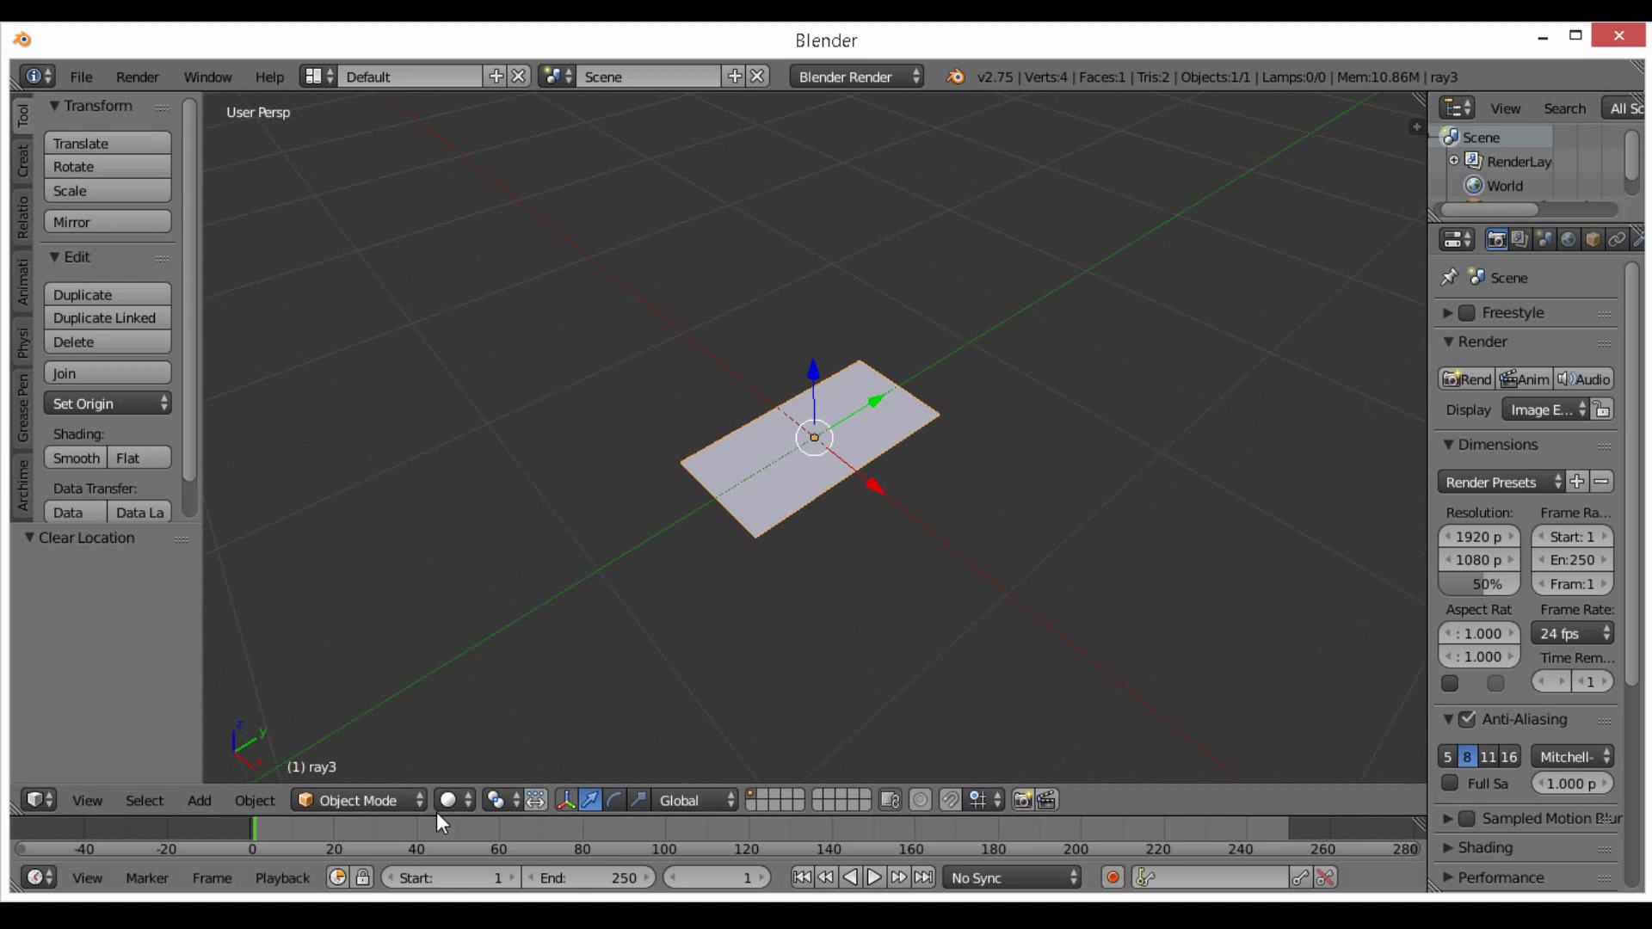
Switch the viewport shading to Texture and deselect the ray plane
click(448, 800)
click(499, 692)
scroll(635, 499, up, 3)
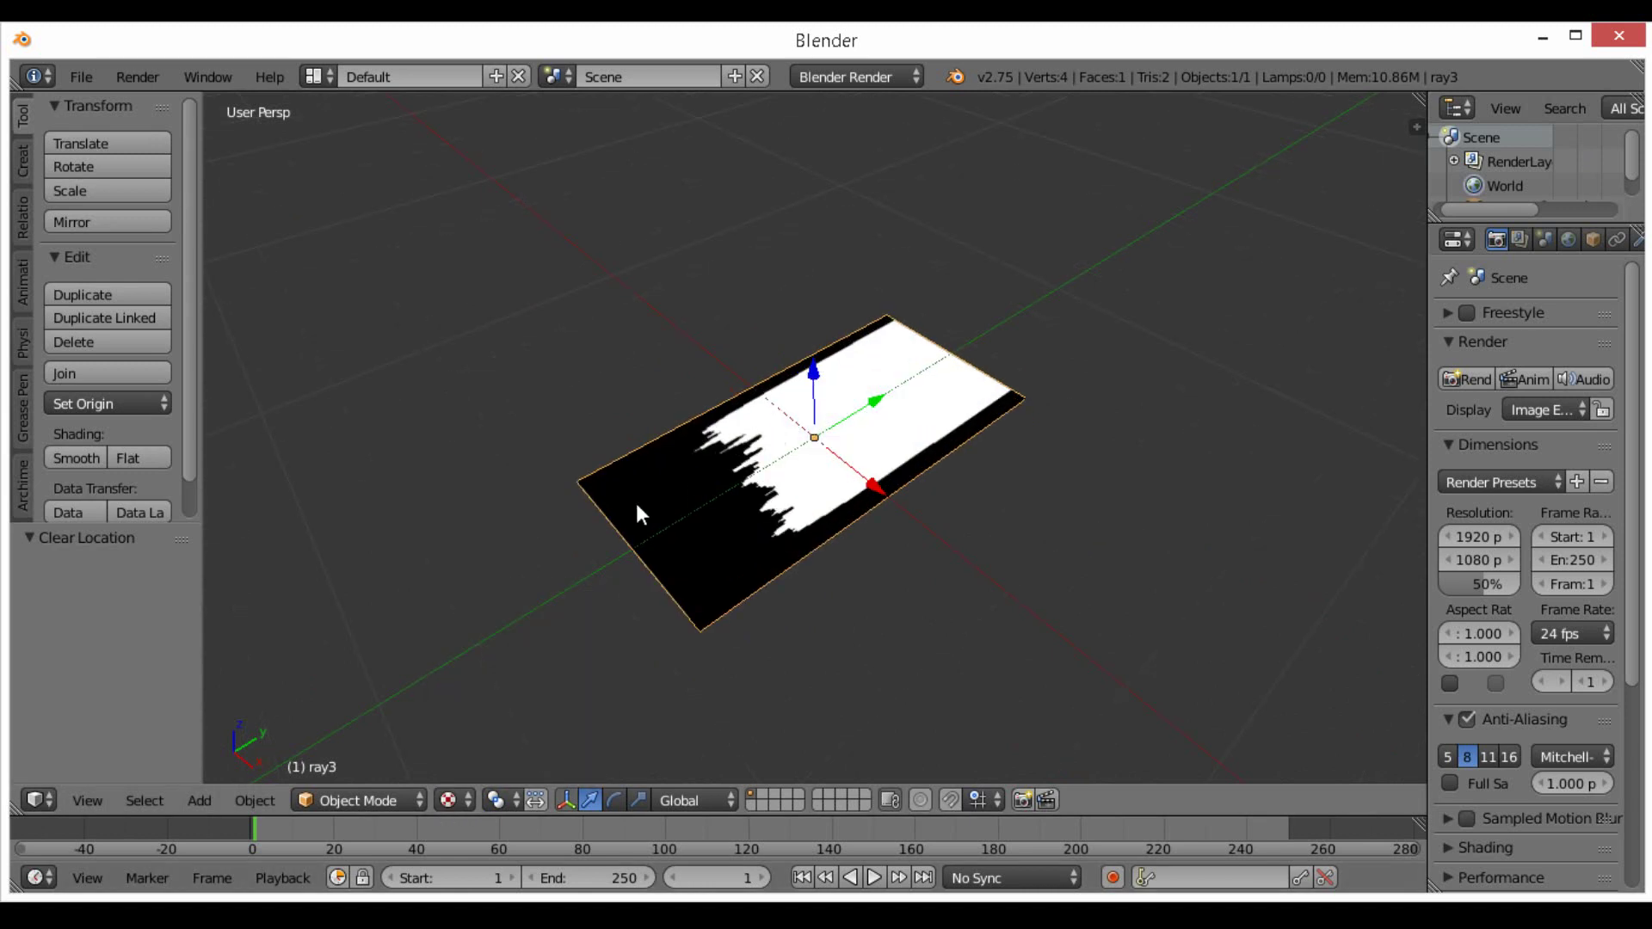
key(a)
mouse_move(635, 499)
middle_down()
mouse_move(849, 614)
mouse_move(831, 498)
mouse_move(815, 495)
middle_up()
Set the 3D view's shading mode to GLSL in its display properties
key(t)
key(n)
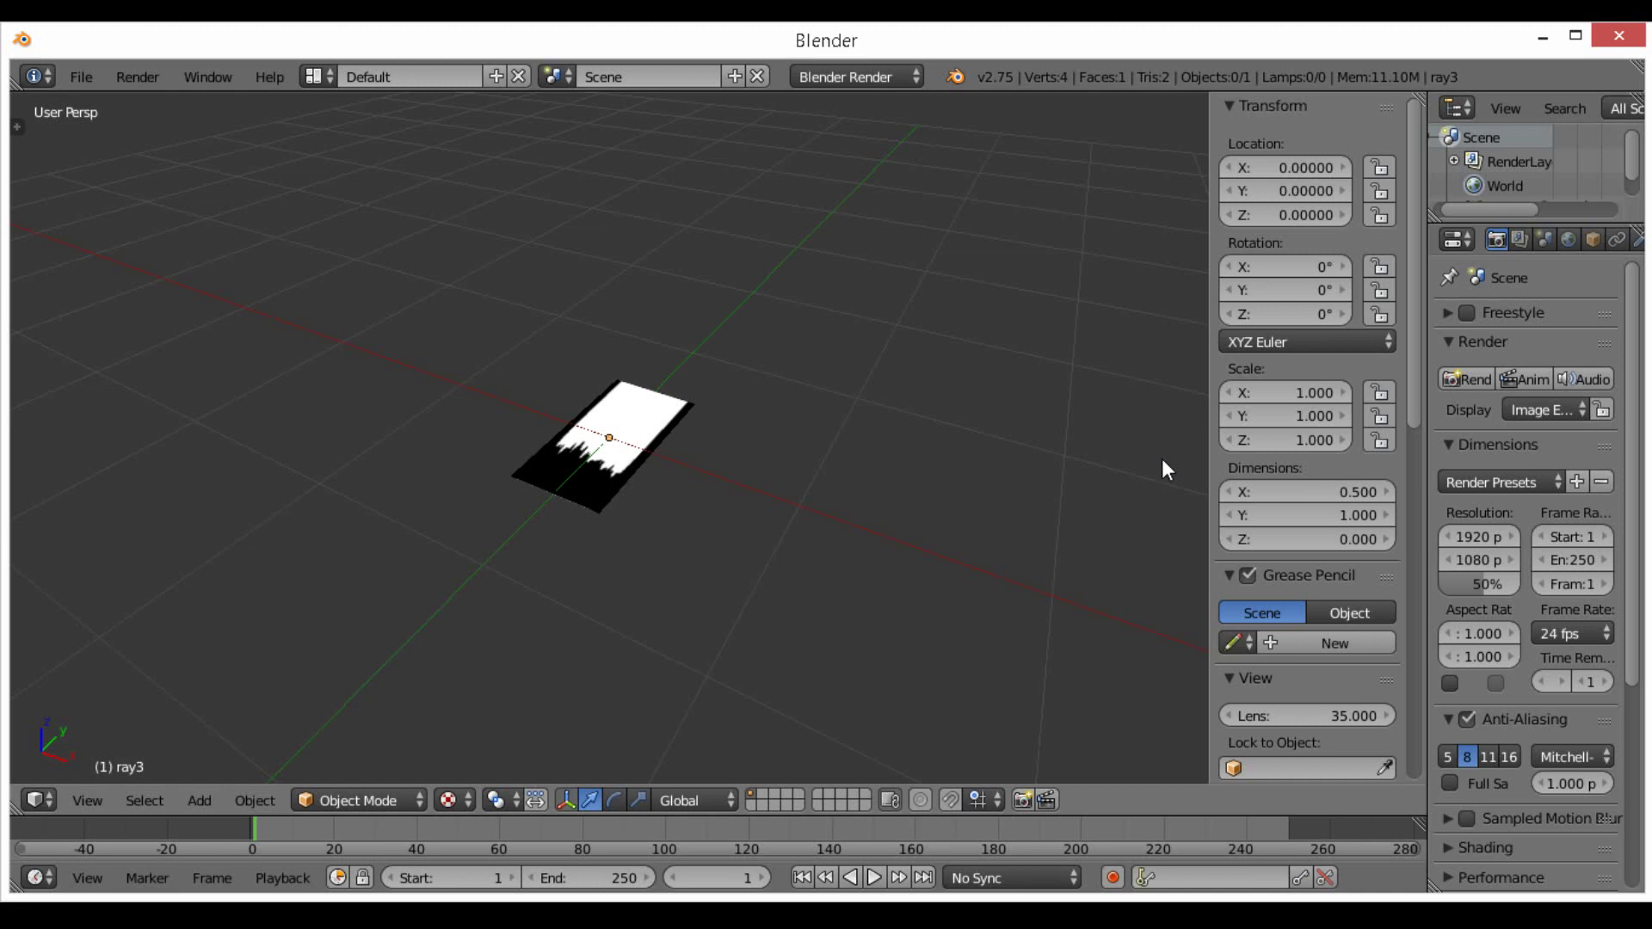
scroll(1375, 601, down, 11)
scroll(1351, 629, down, 5)
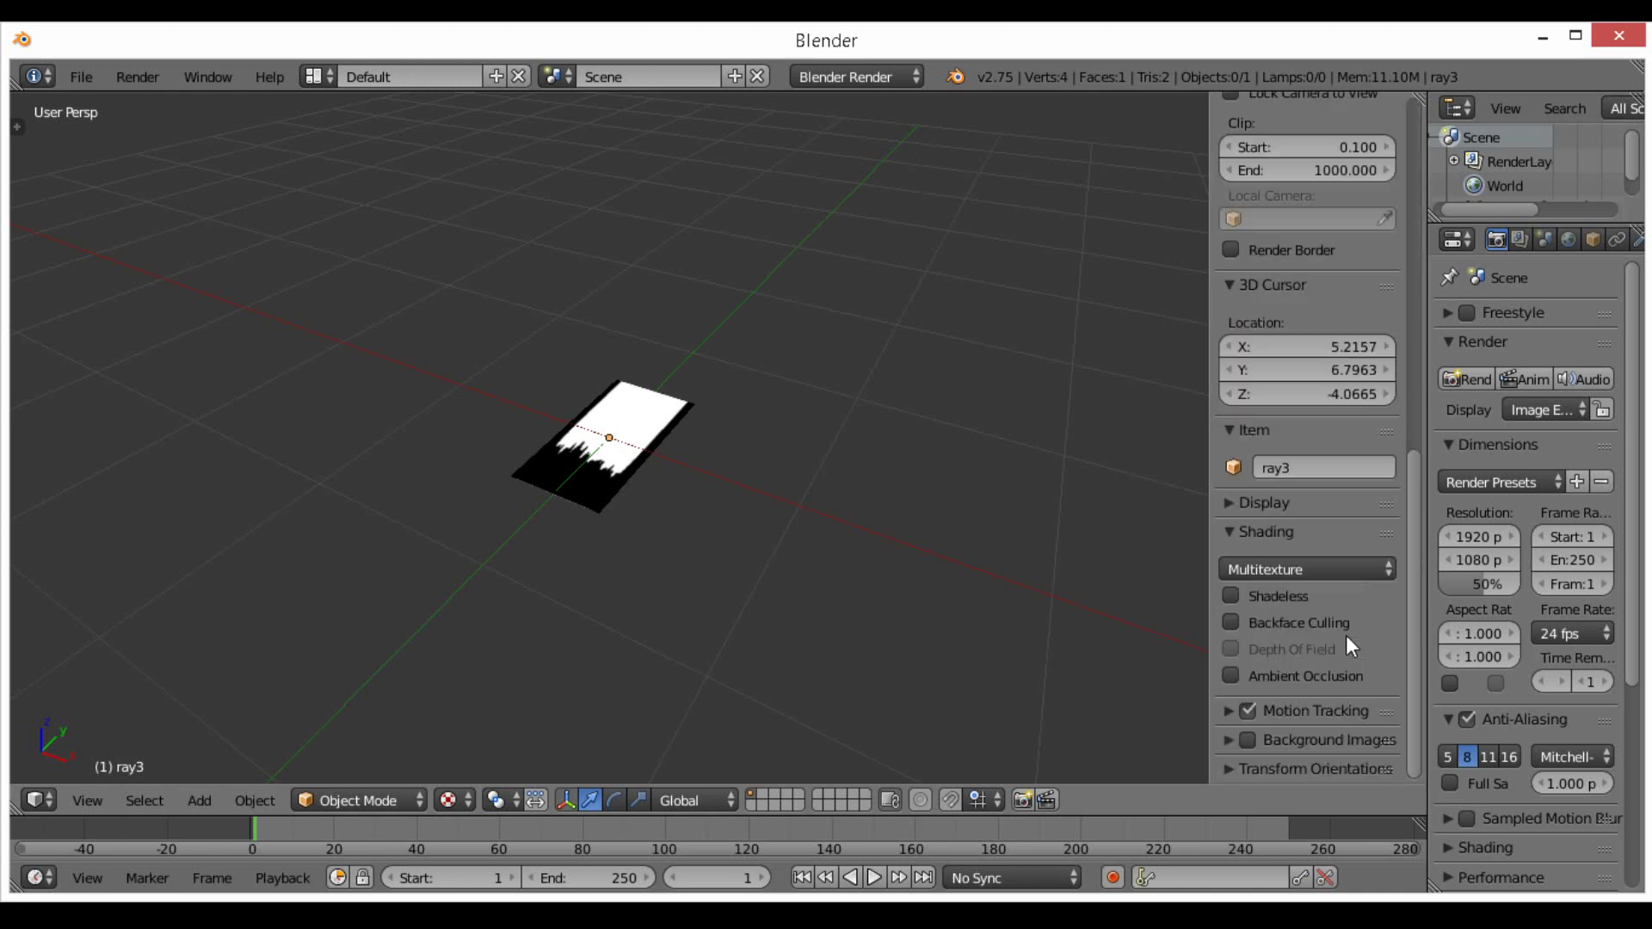
click(1363, 570)
click(1335, 512)
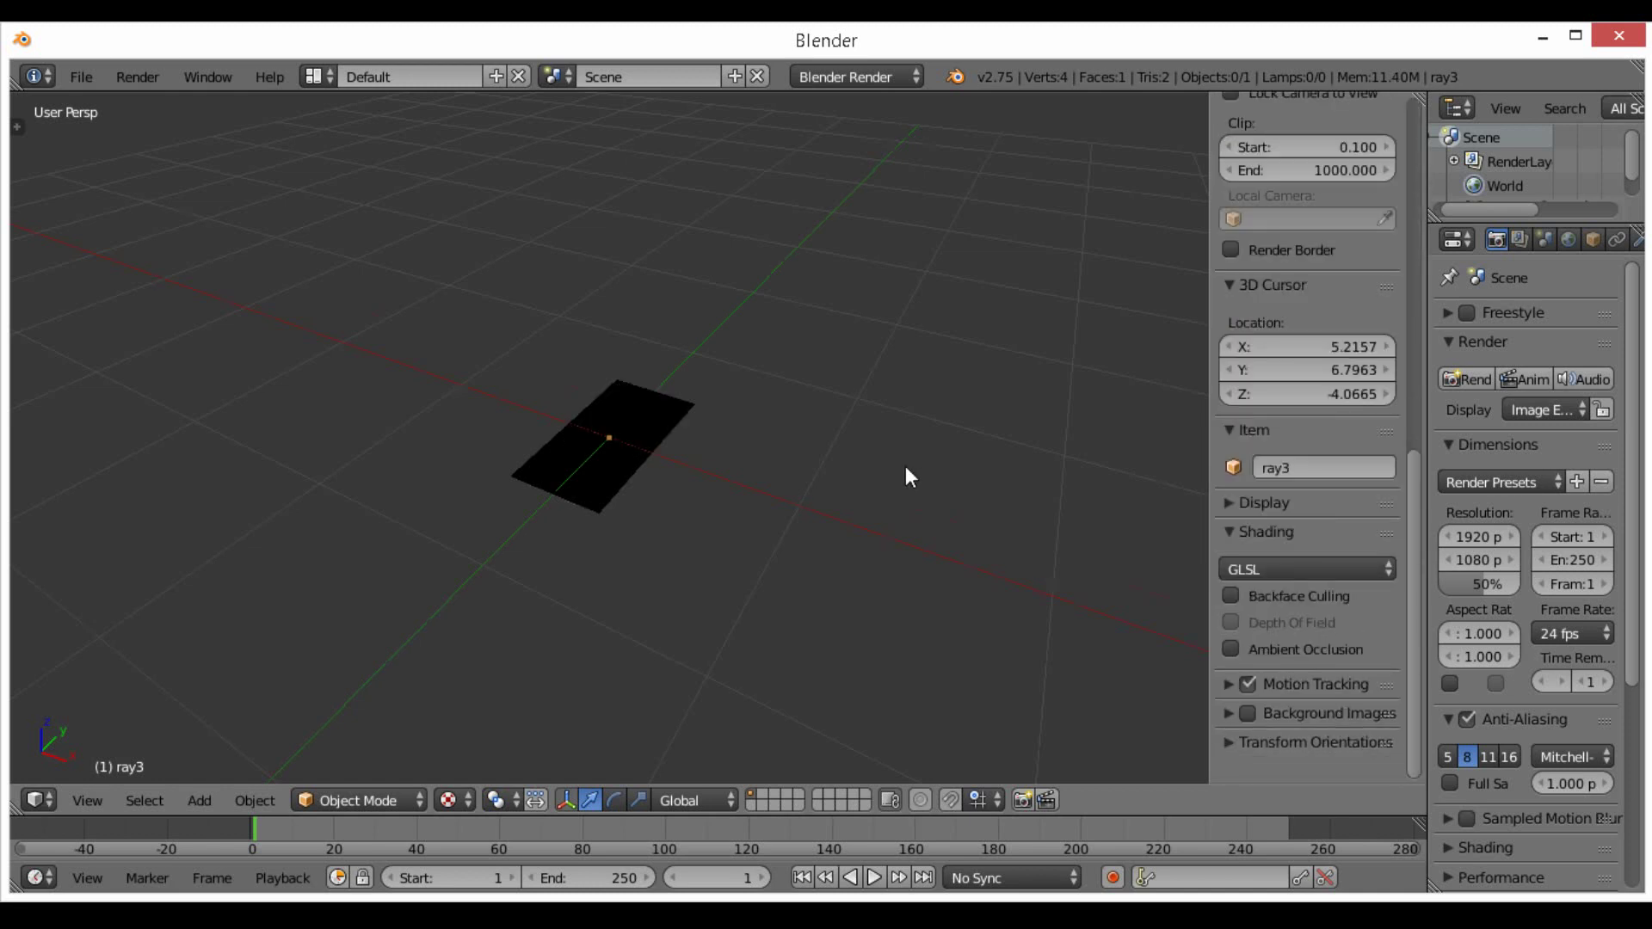
key(n)
Widen the properties editor and make the ray plane's material Shadeless
drag(1386, 596, 1047, 594)
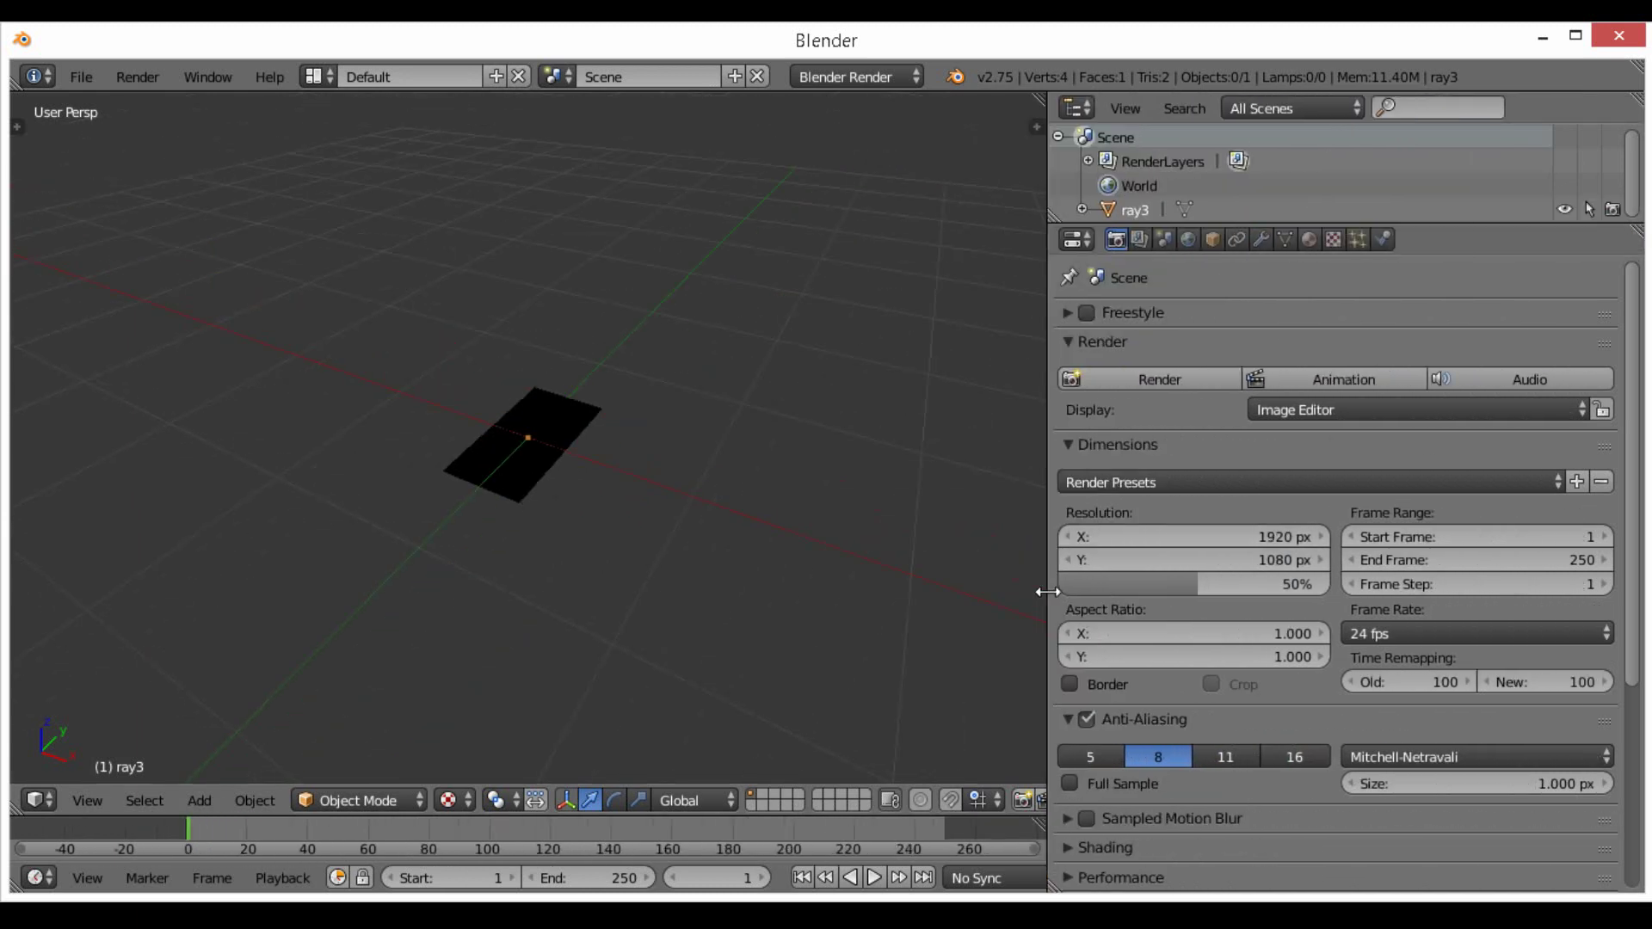
click(1309, 239)
scroll(1374, 637, down, 4)
click(1360, 785)
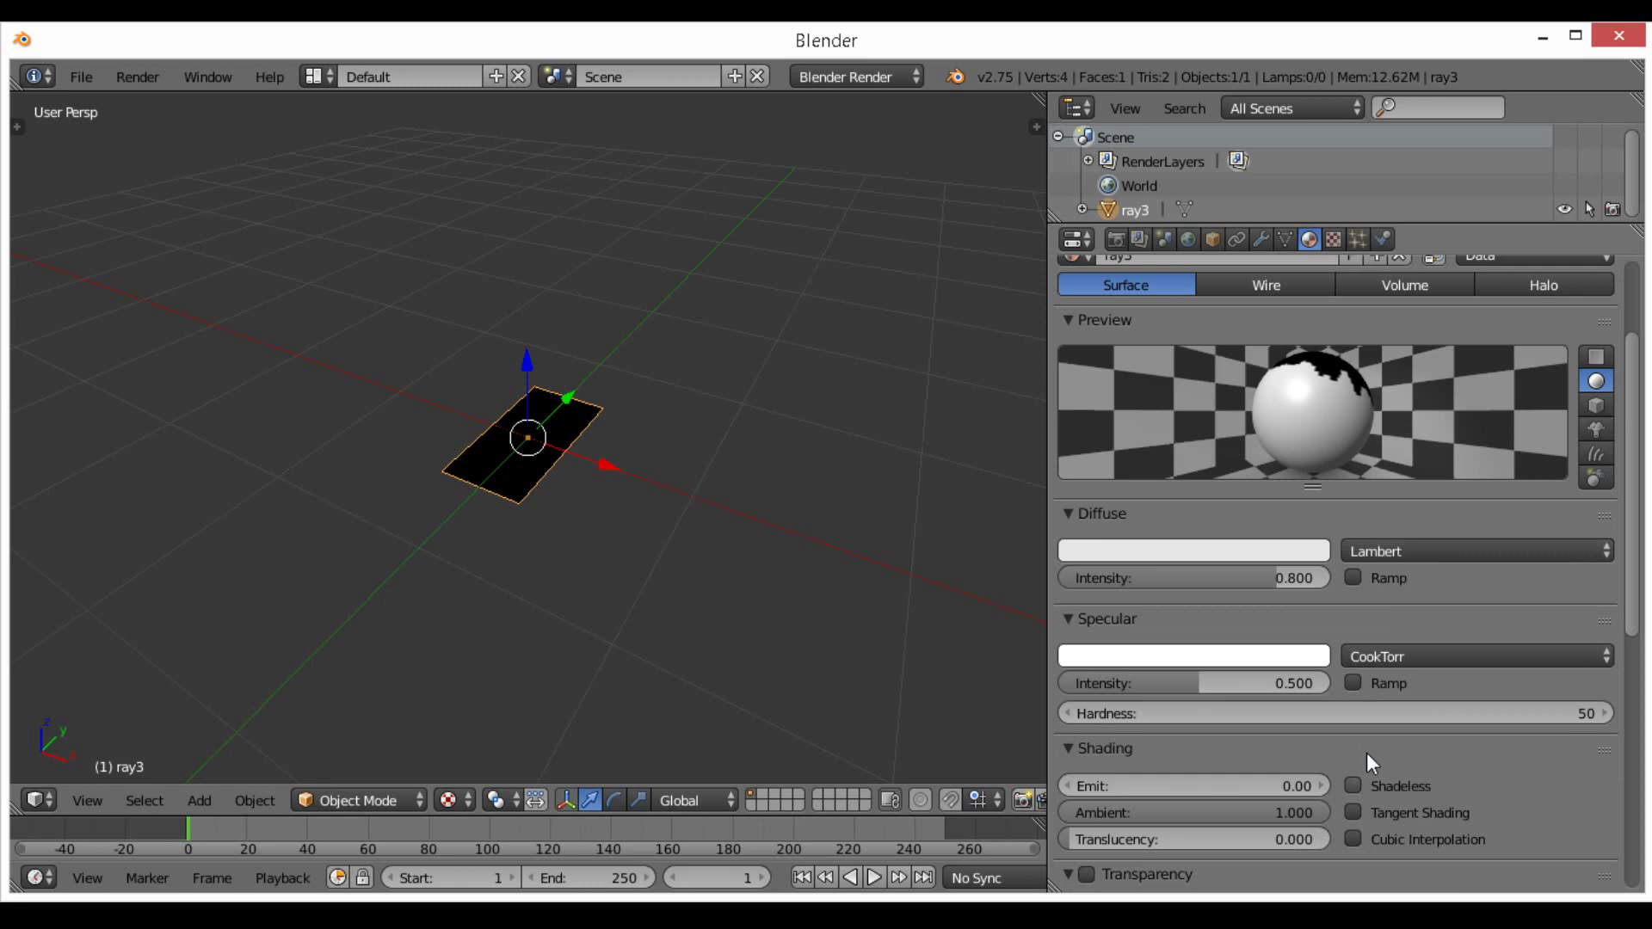
Enable Z Transparency on the ray plane's material and set its alpha to 0
scroll(1411, 654, down, 5)
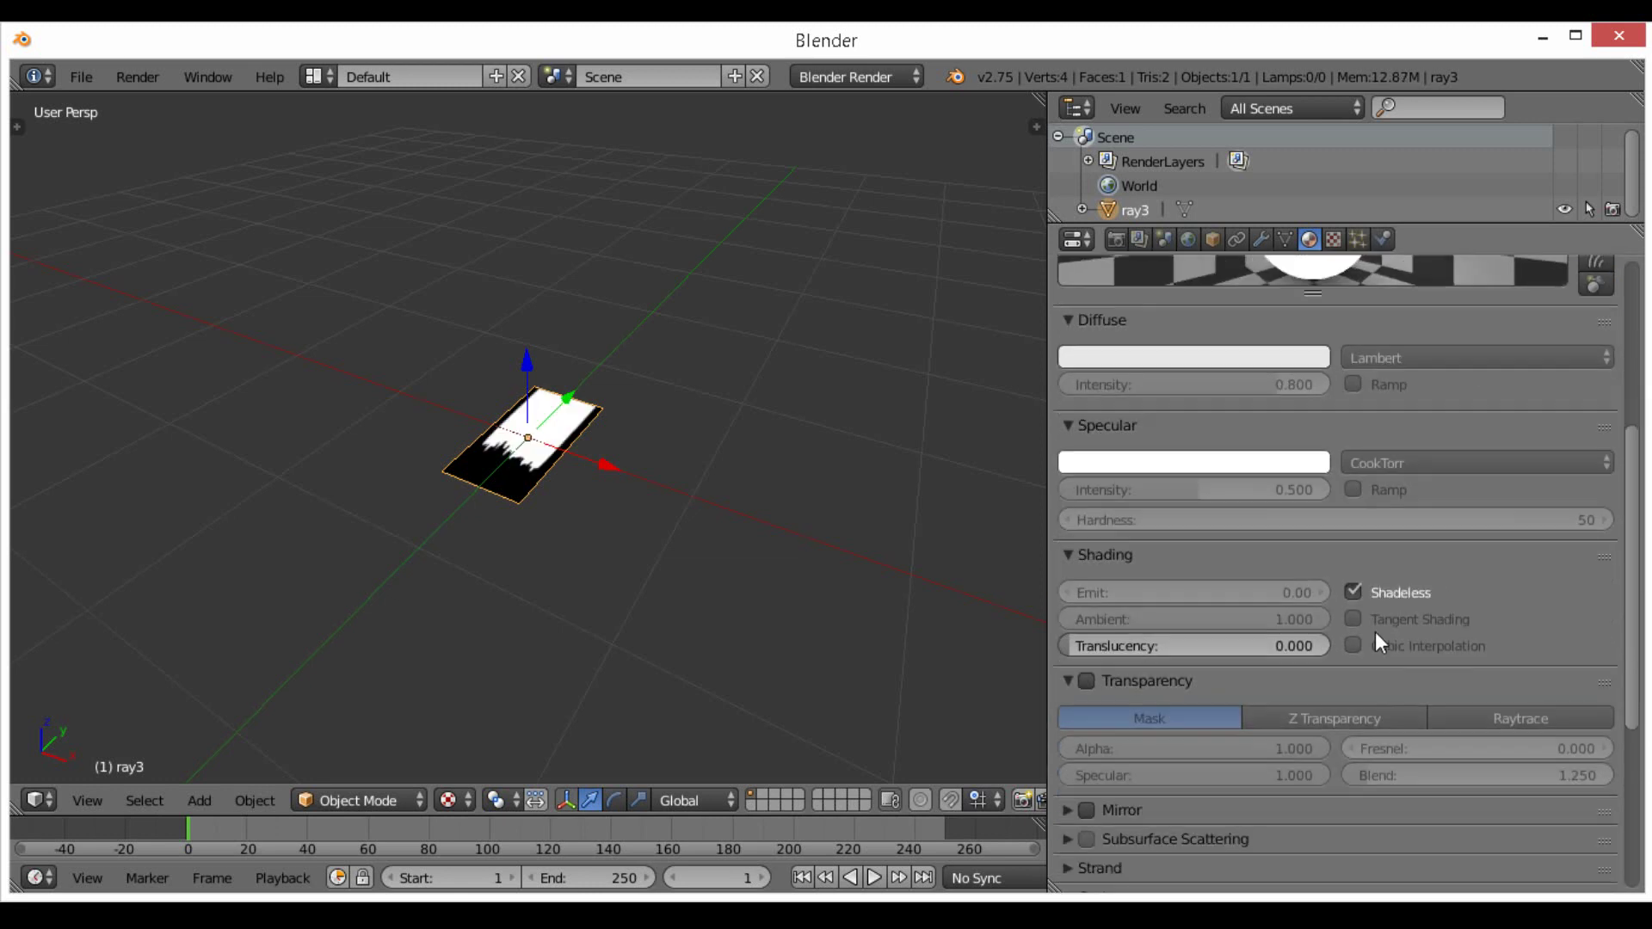
click(1325, 716)
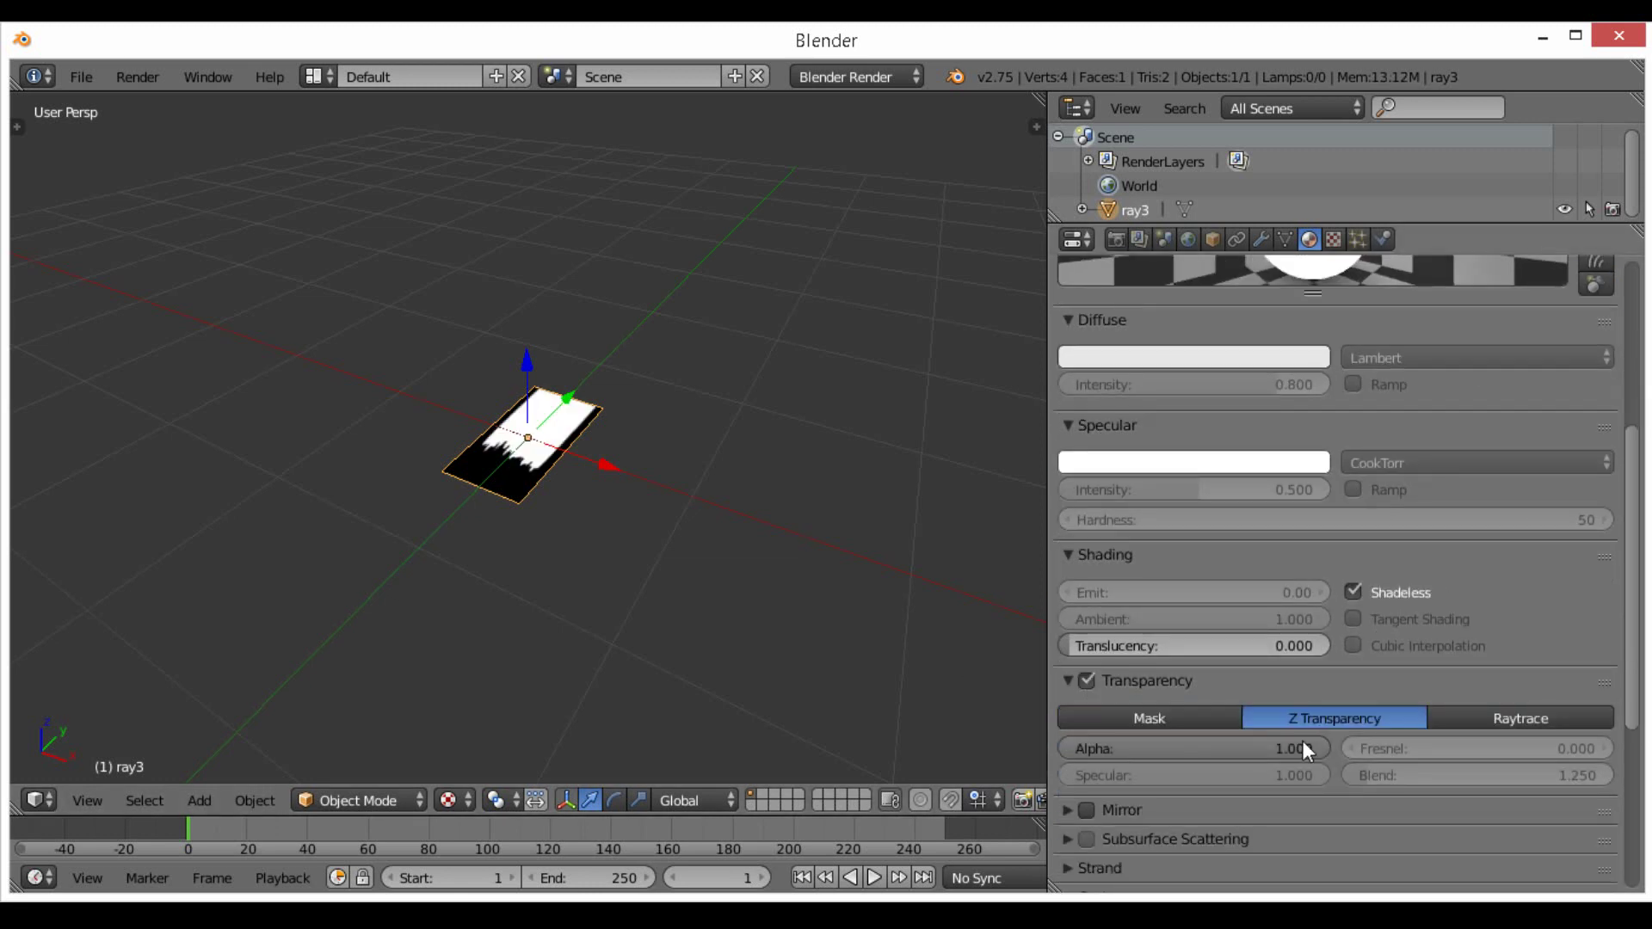
drag(1303, 741, 1118, 741)
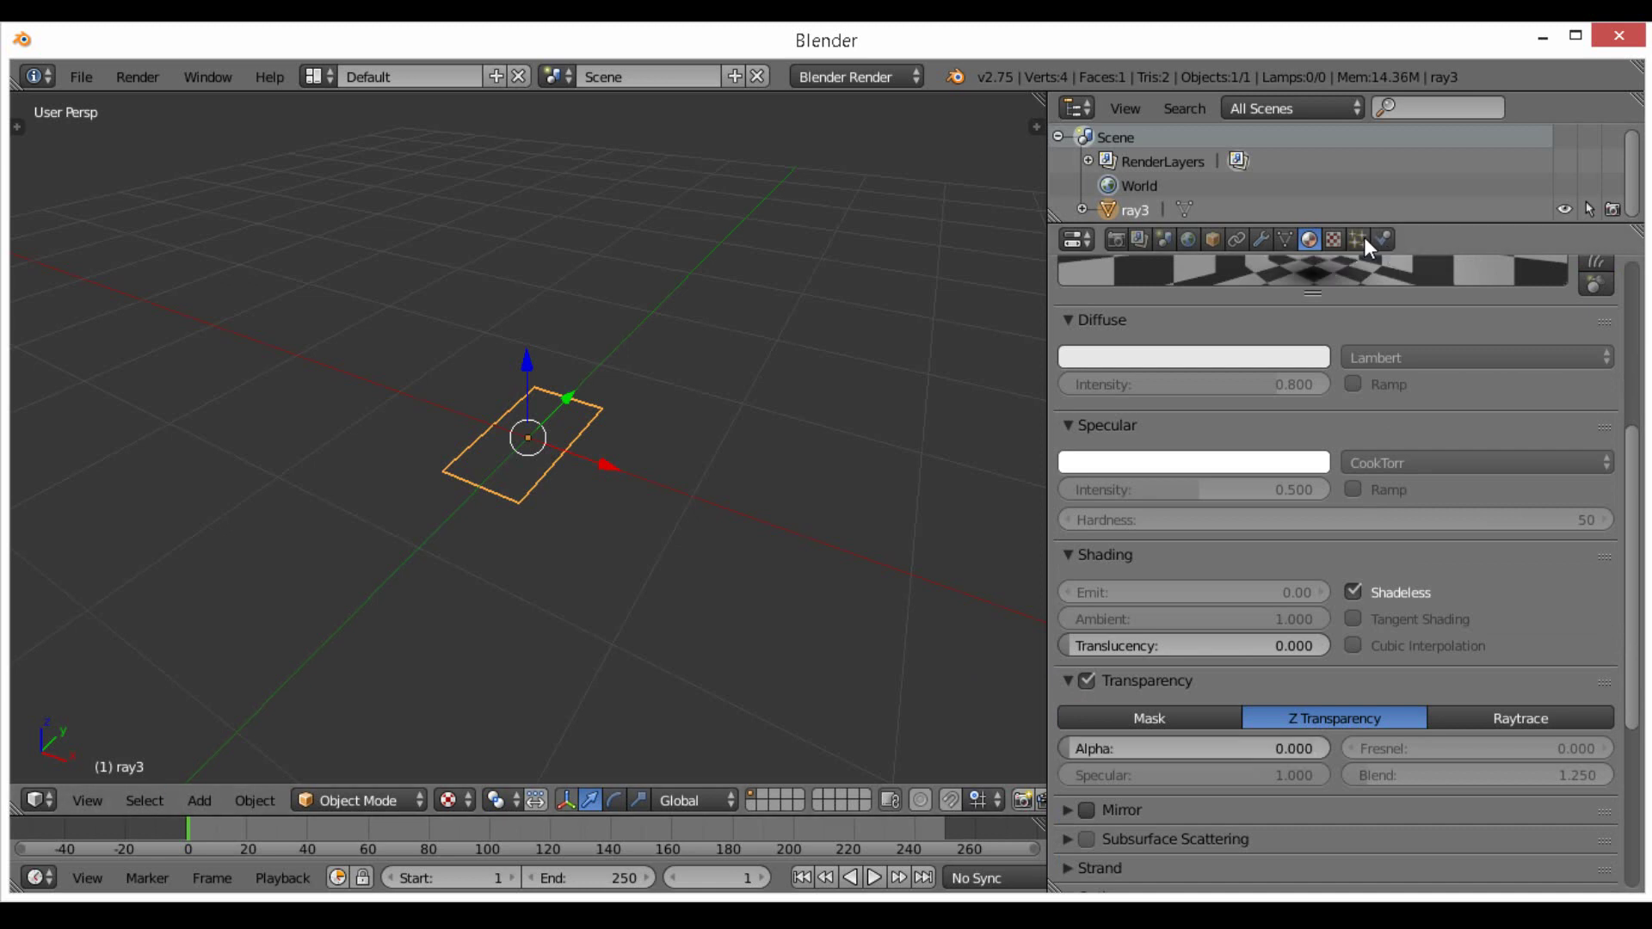
Turn on Use Alpha for the ray3.png texture and let the texture influence the material's alpha
click(1333, 239)
scroll(1354, 643, down, 1)
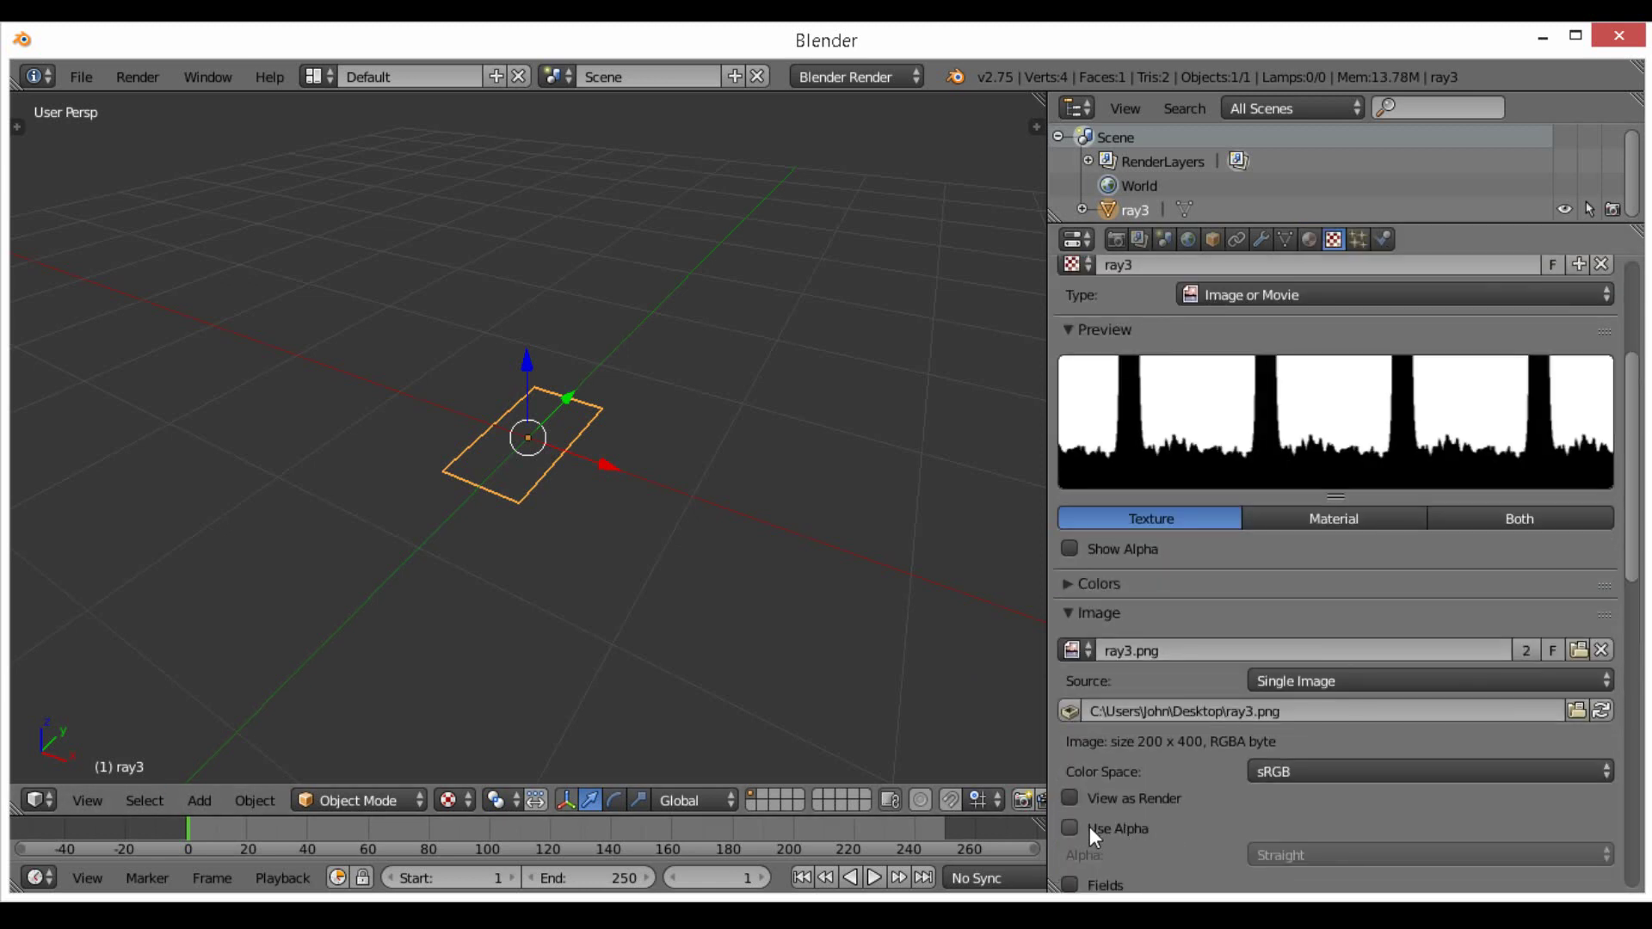
click(1089, 828)
scroll(1489, 663, down, 6)
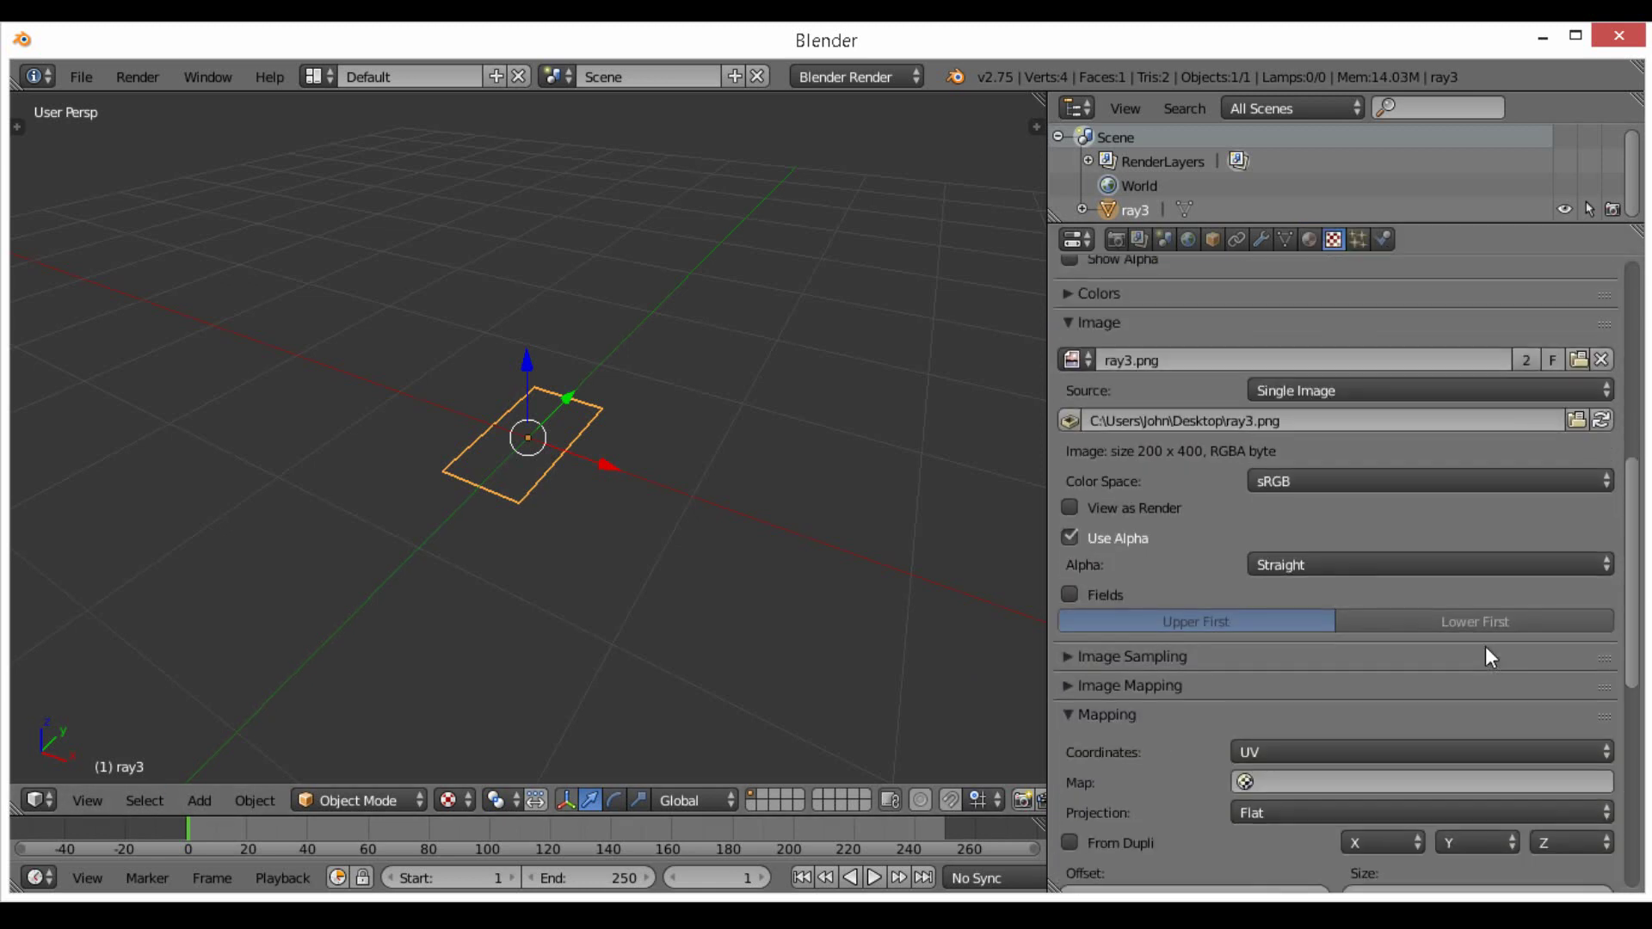
scroll(1486, 647, down, 6)
click(1068, 807)
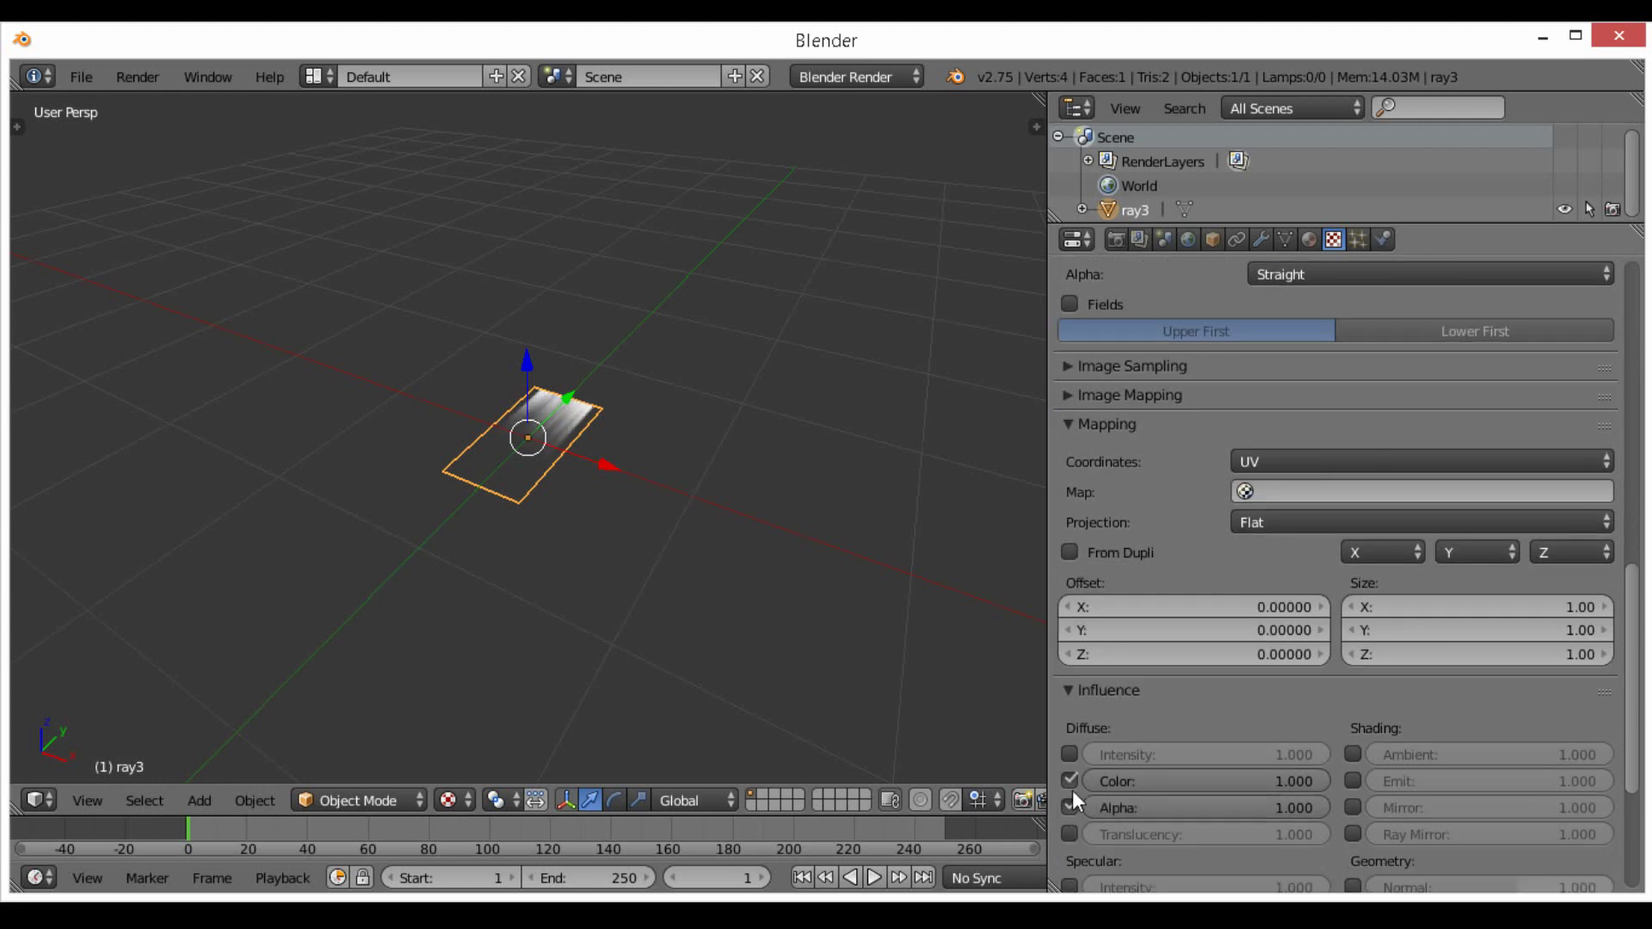
scroll(576, 442, up, 5)
key(a)
scroll(565, 428, down, 1)
middle_drag(482, 387, 671, 160)
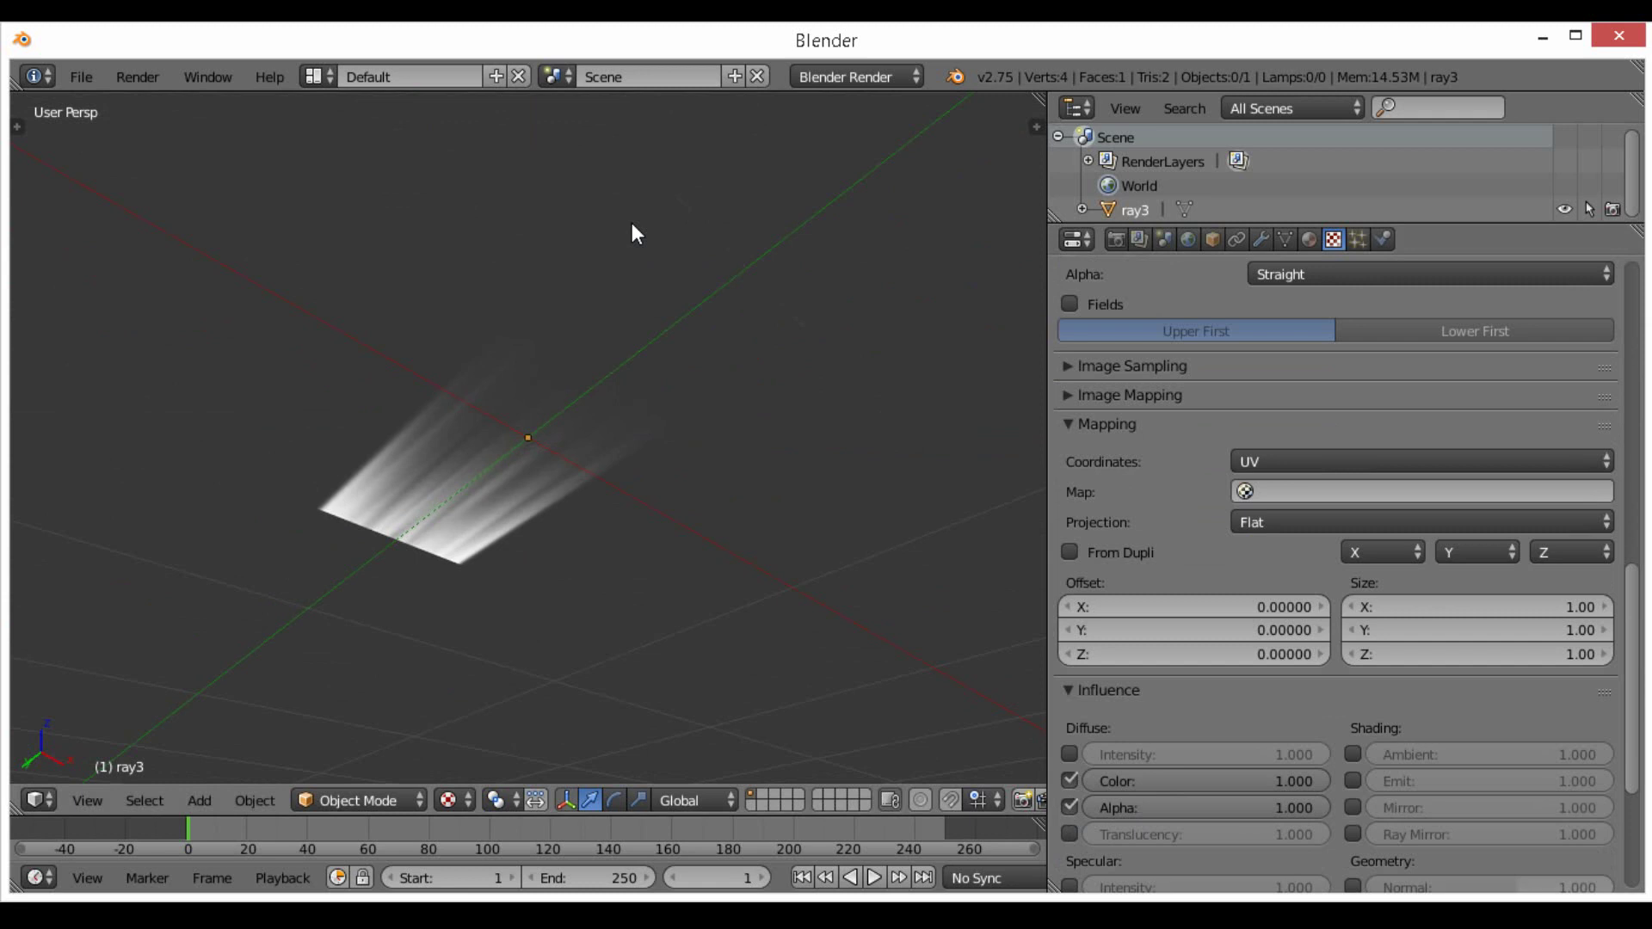
Switch the engine to Blender Game and test-run the game from several viewing angles
click(825, 75)
click(861, 137)
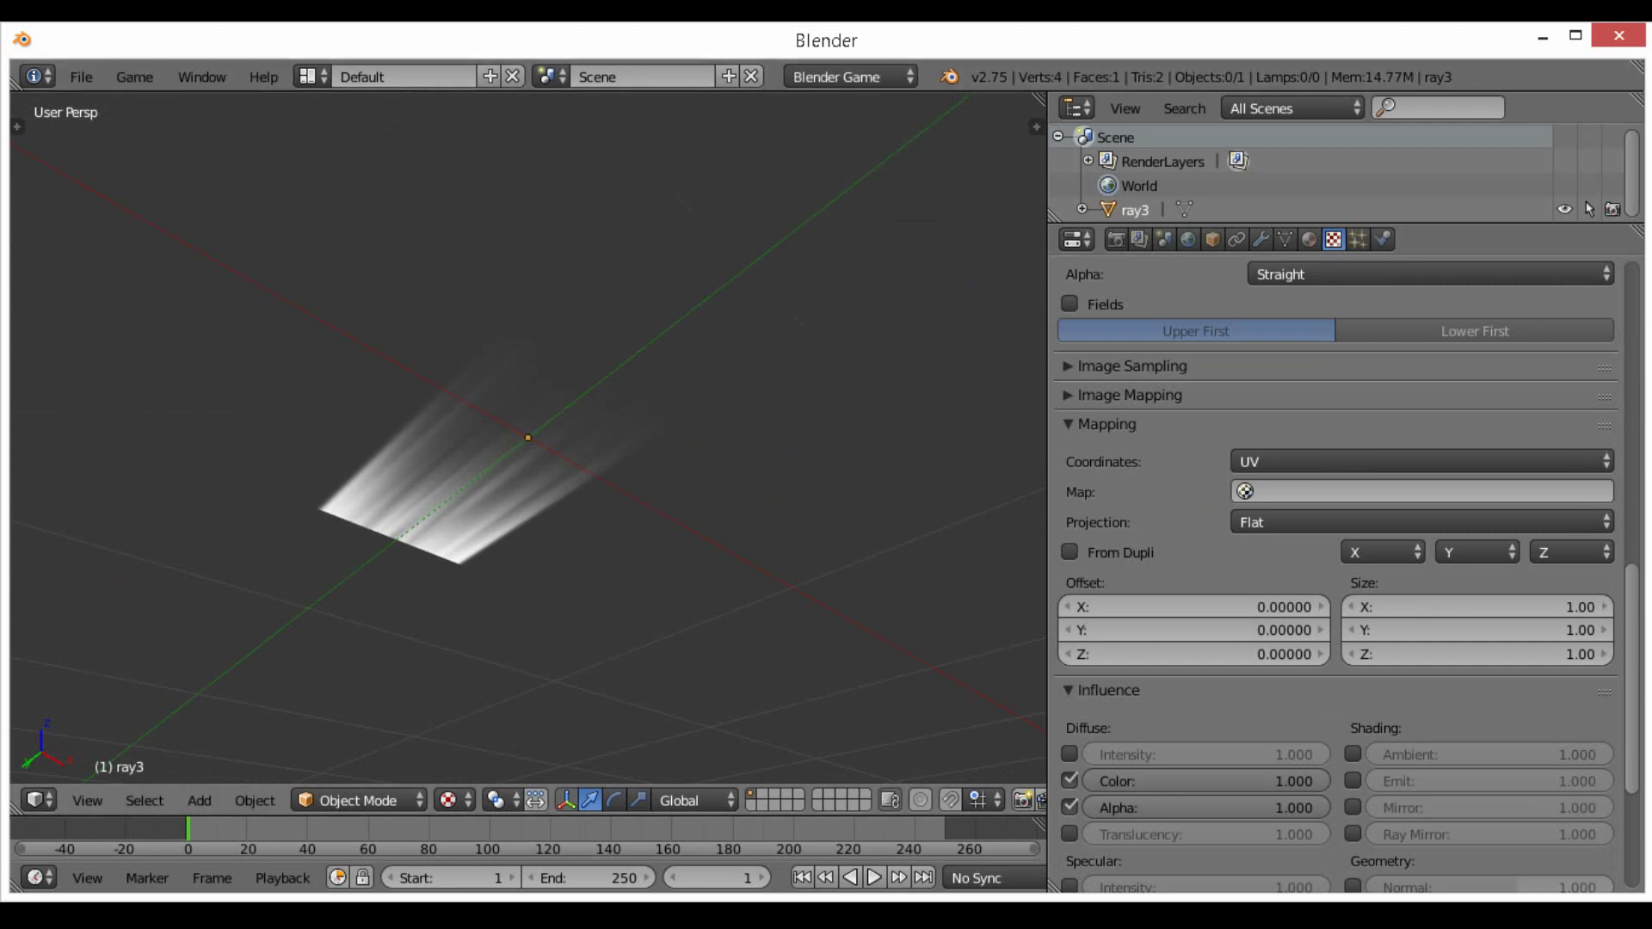
key(p)
key(Escape)
middle_drag(569, 460, 559, 725)
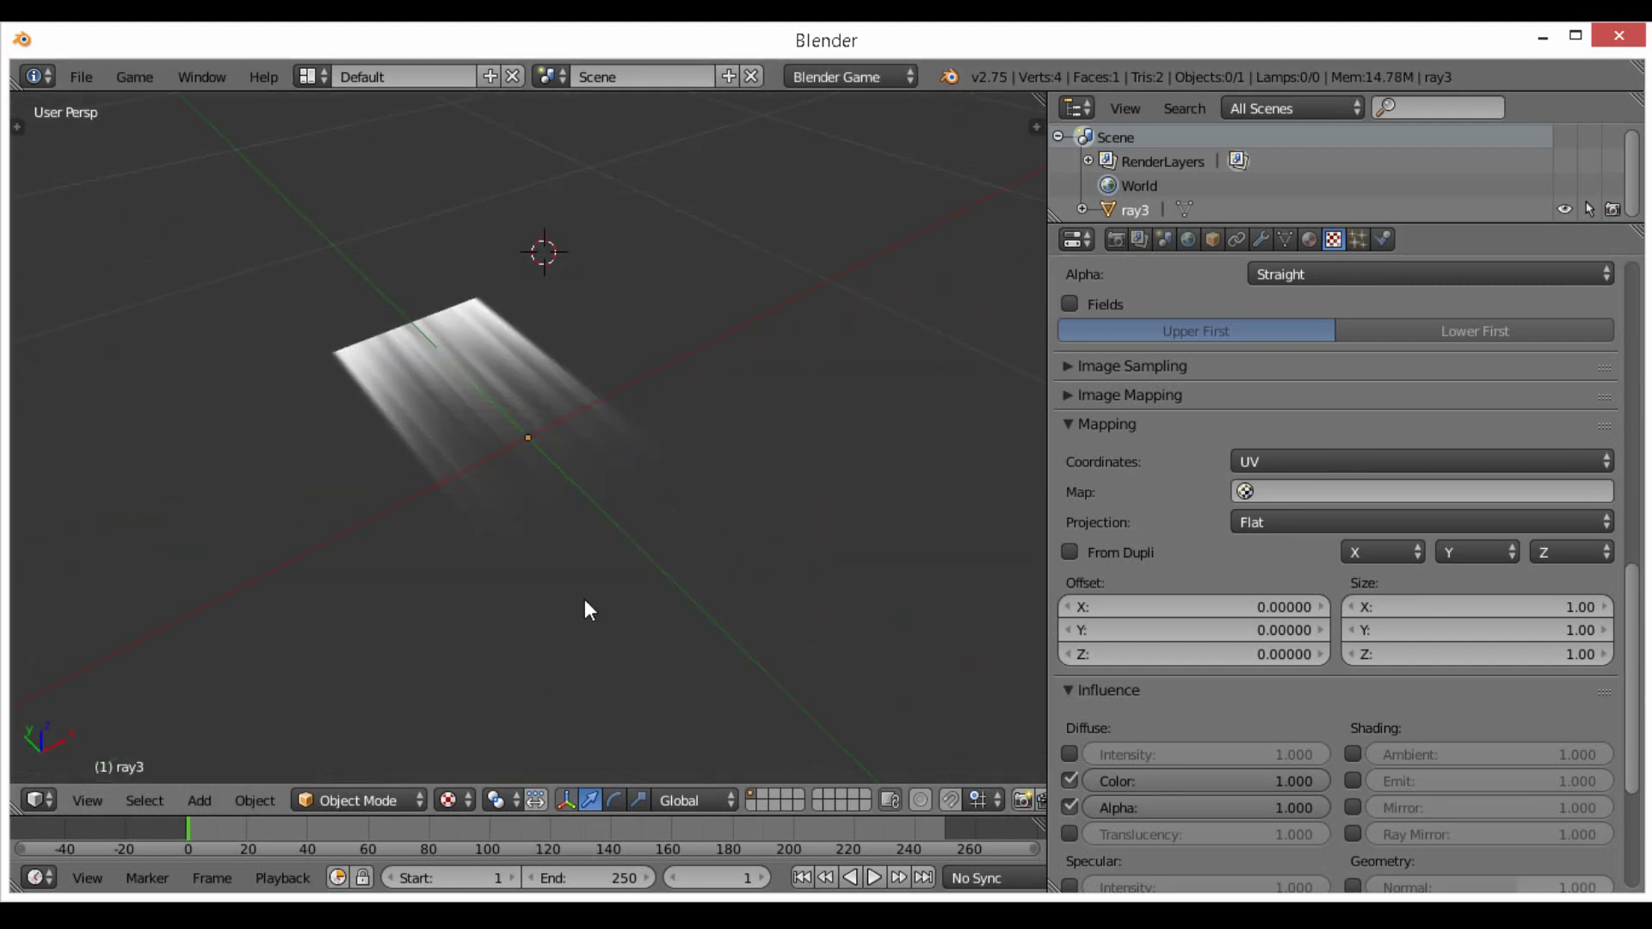
key(p)
key(Escape)
middle_drag(552, 578, 525, 355)
key(p)
key(Escape)
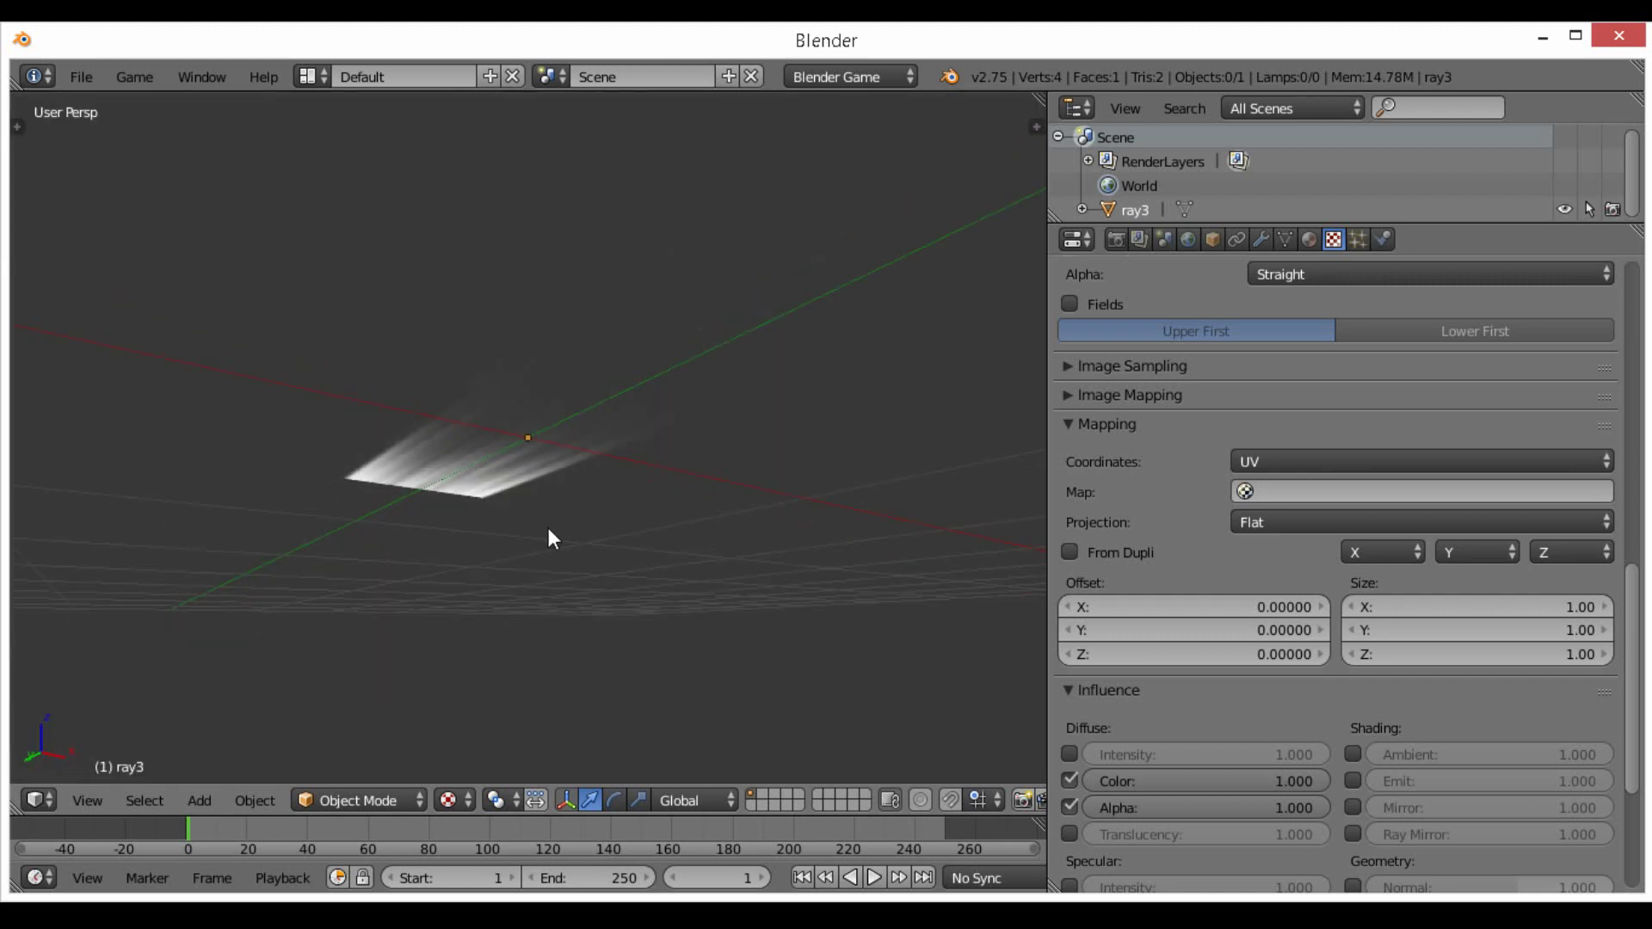
Select the ray plane and examine its material's game settings, including the alpha blend mode
middle_drag(551, 538, 544, 460)
right_click(543, 460)
click(1311, 240)
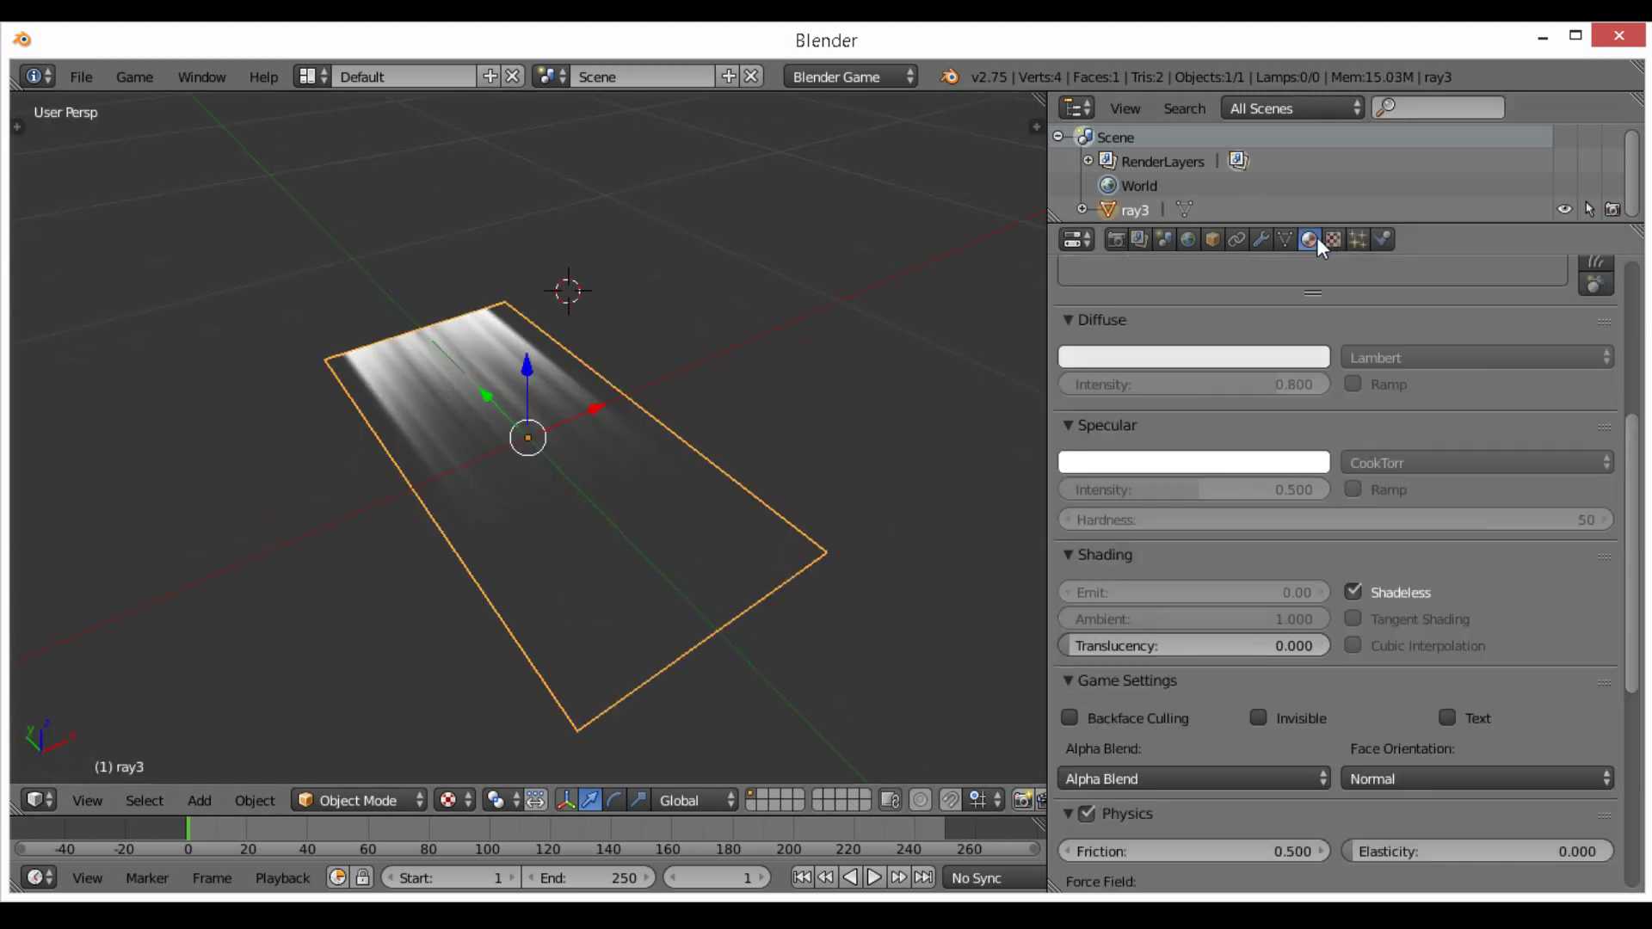
scroll(1144, 654, down, 2)
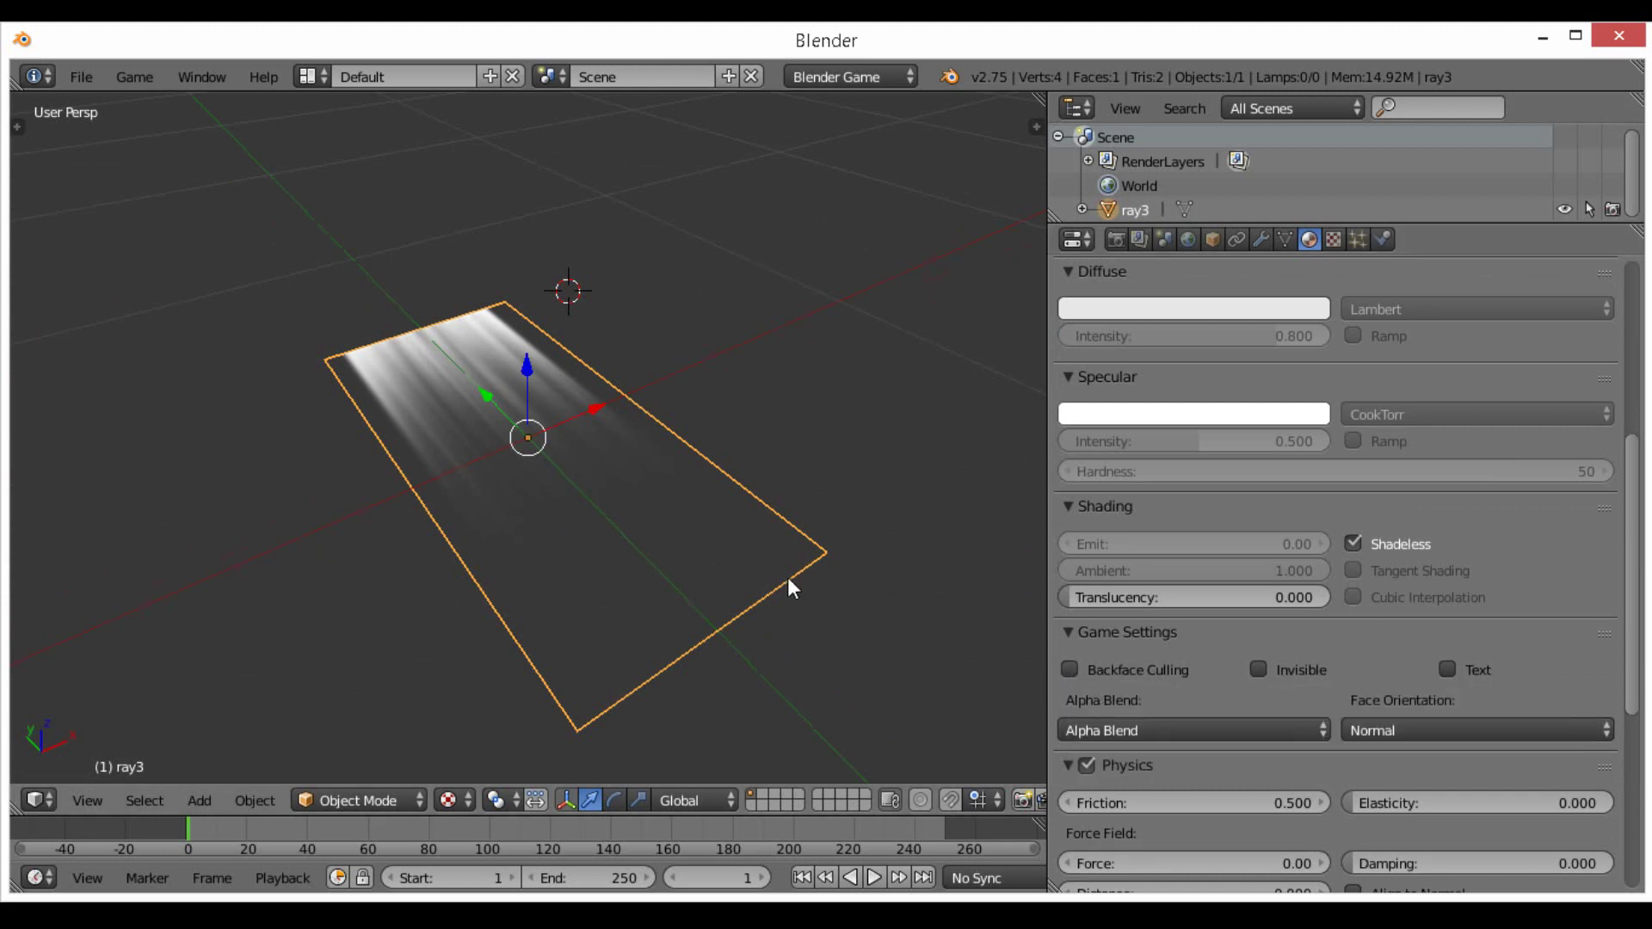
In front view, raise the ray plane's mesh about 0.3 units along Z in Edit Mode, leaving its origin in place
middle_drag(789, 579, 557, 448)
key(a)
right_click(557, 449)
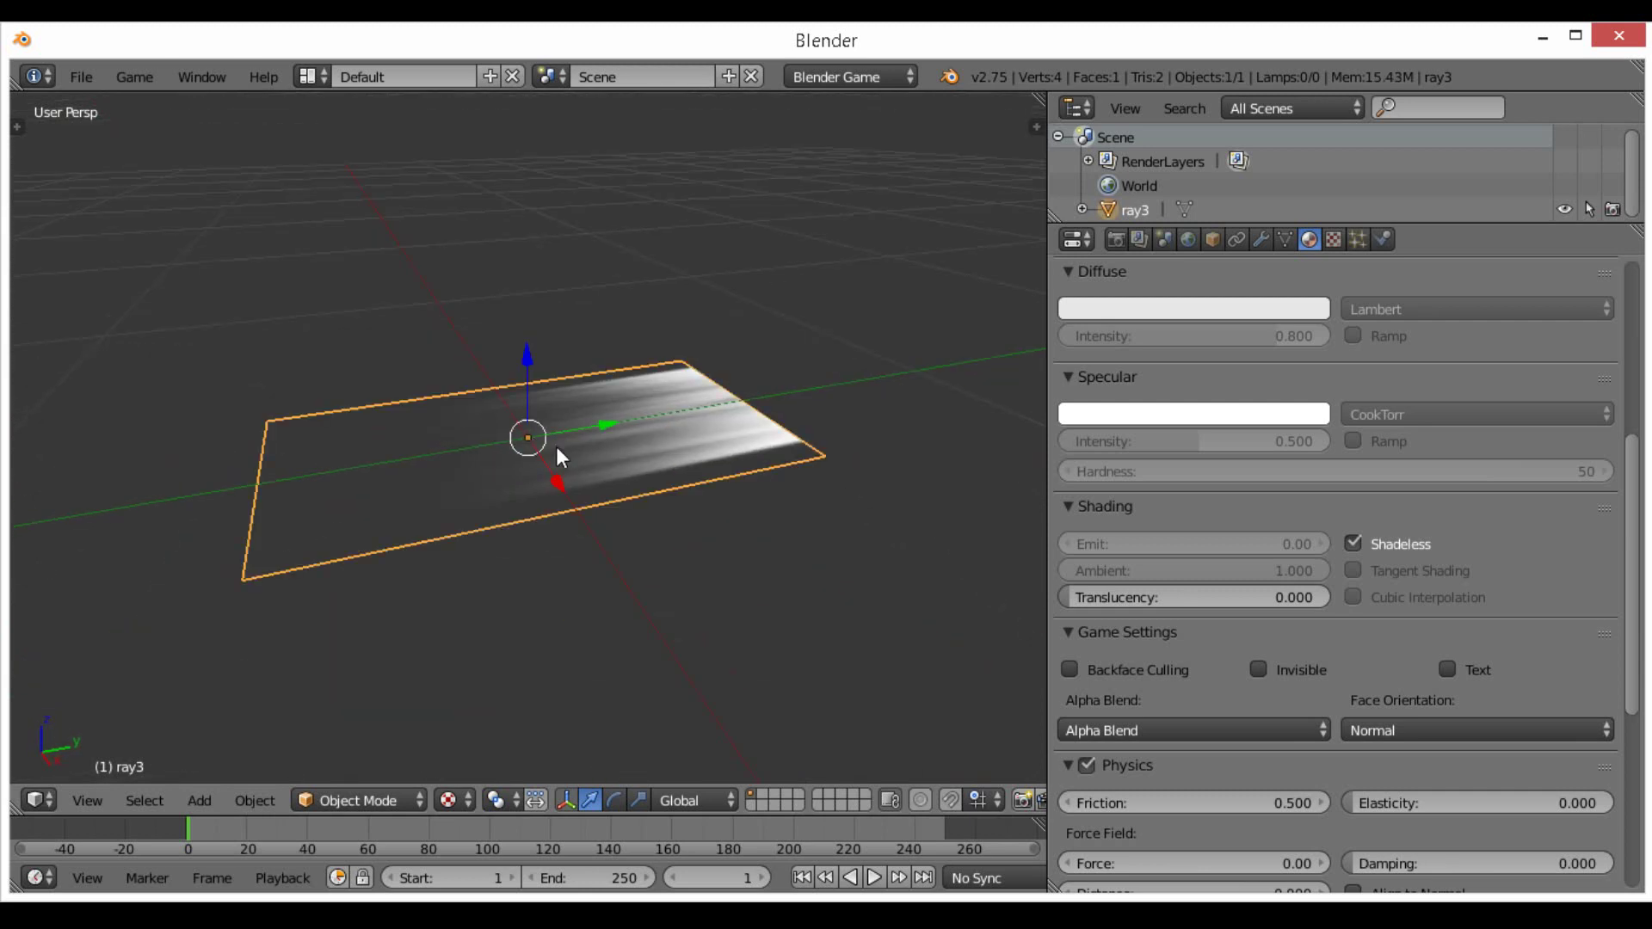
key(KP_1)
key(s)
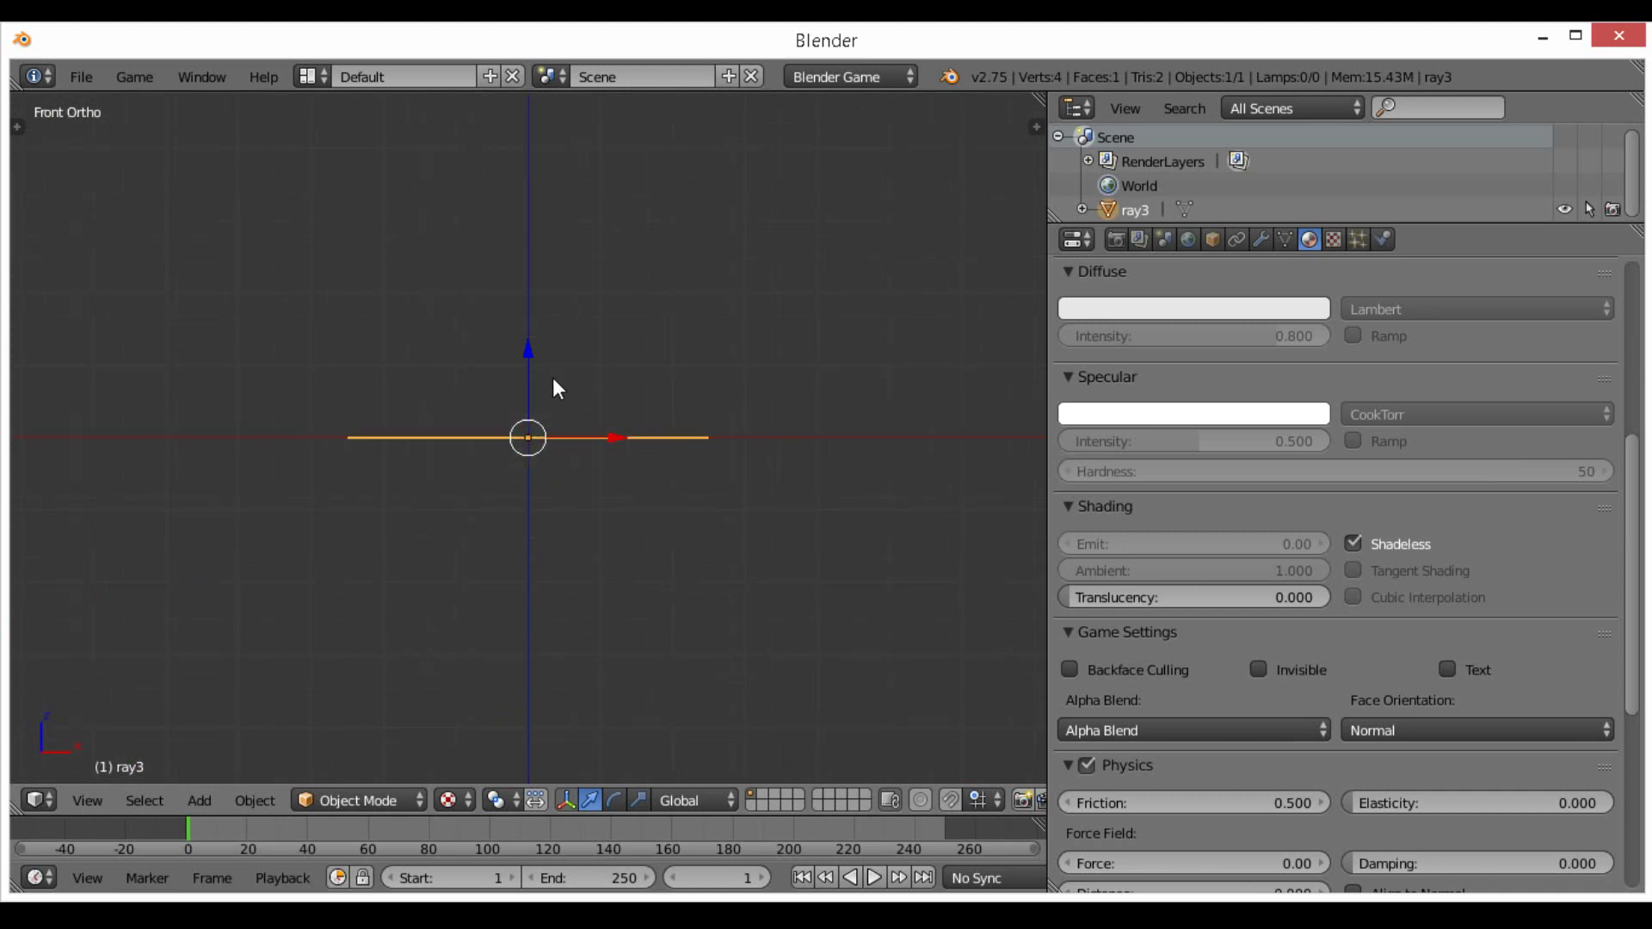
key(Tab)
key(g)
key(z)
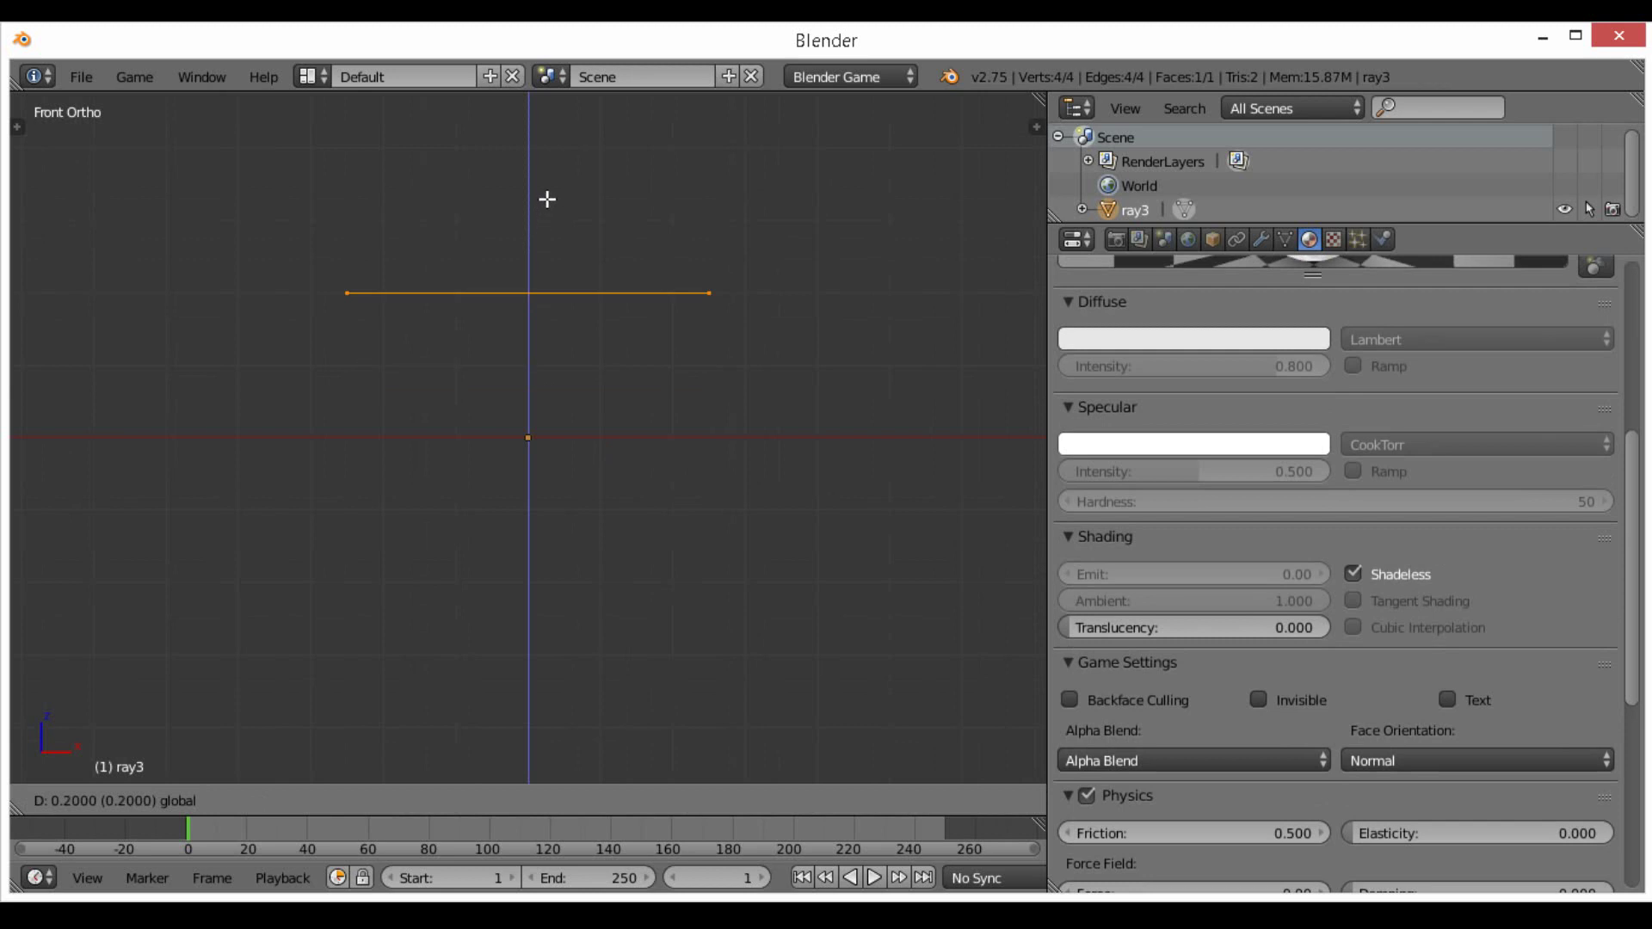
click(550, 152)
key(Tab)
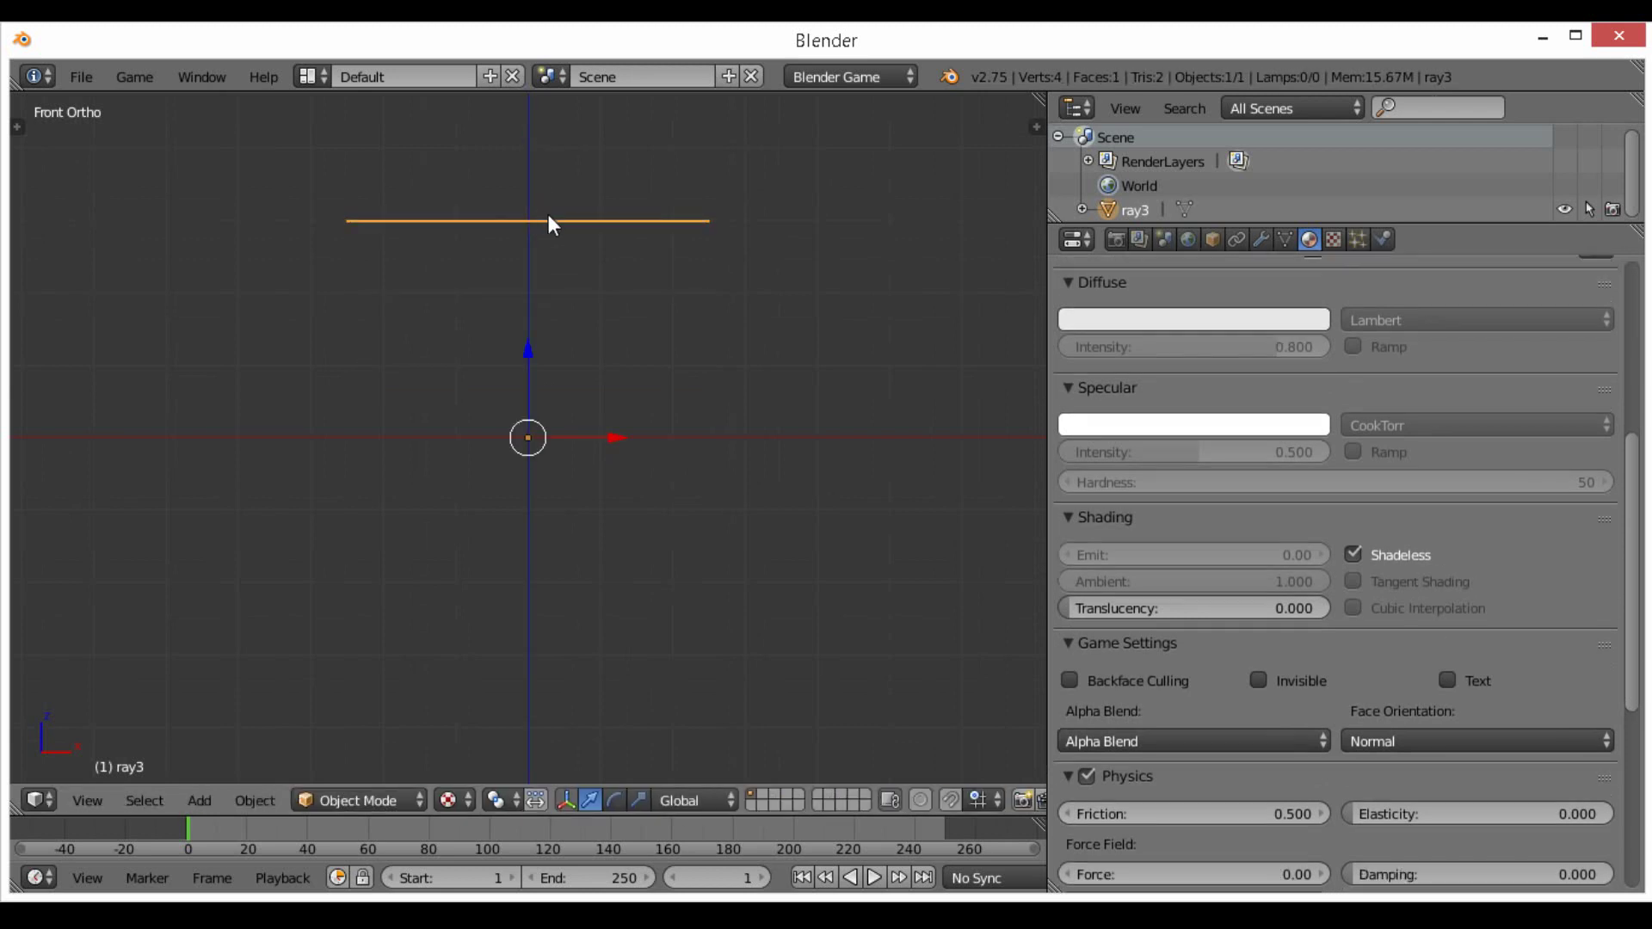
Duplicate the raised ray plane in place and rotate the copy 90° clockwise around the origin in front view
key(shift+d)
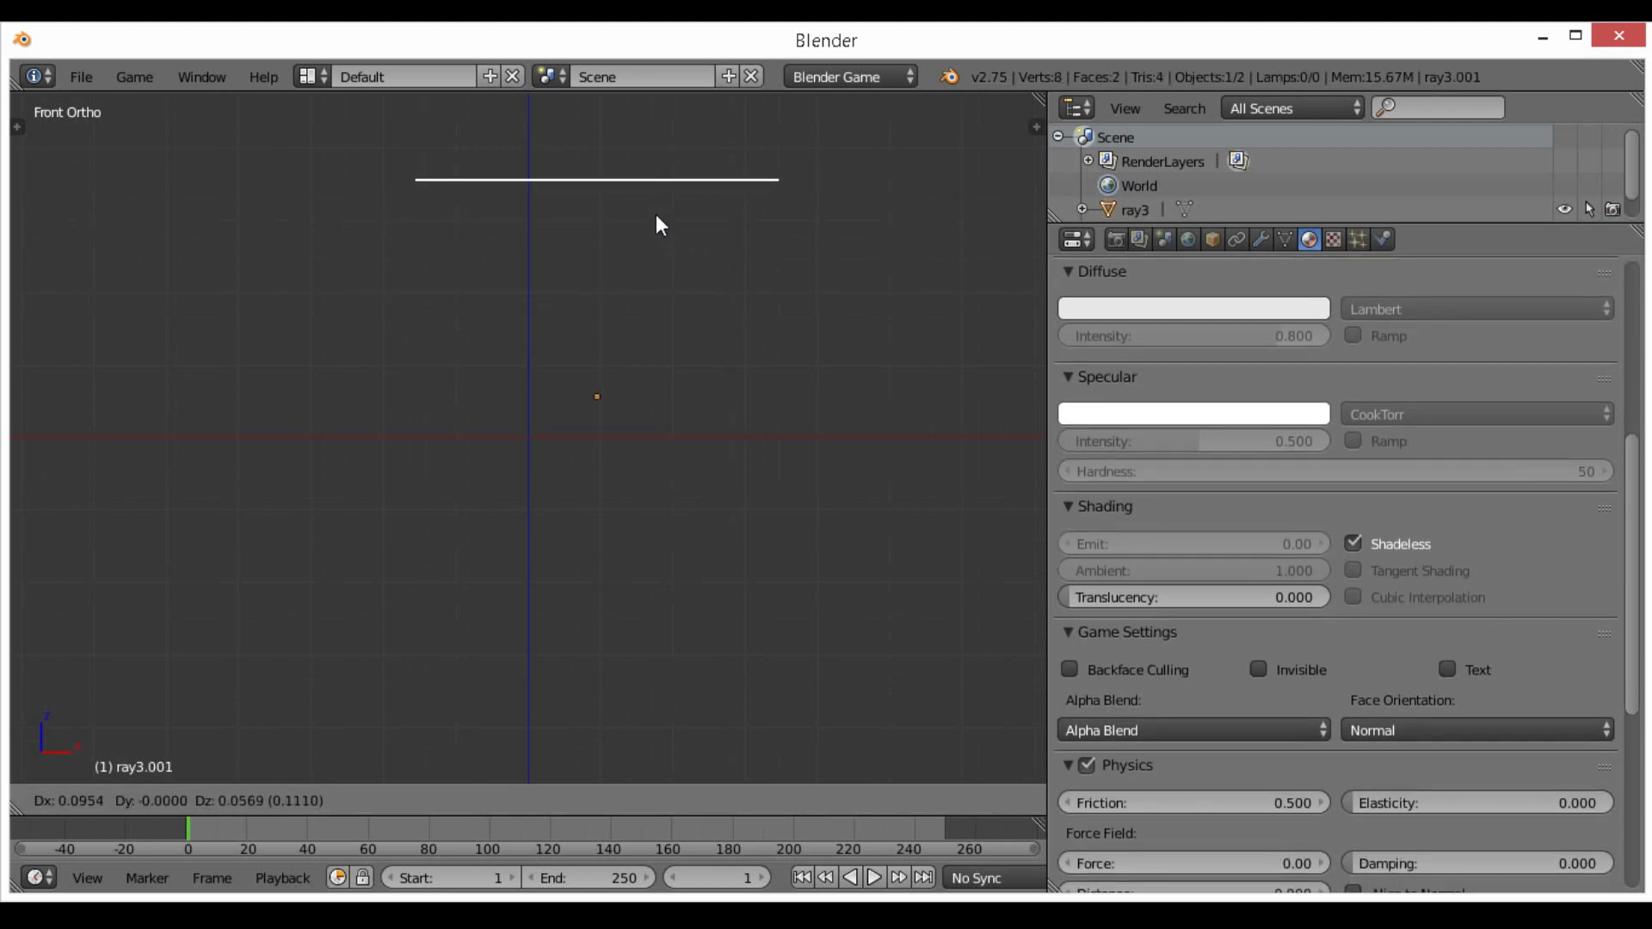
key(Escape)
key(r)
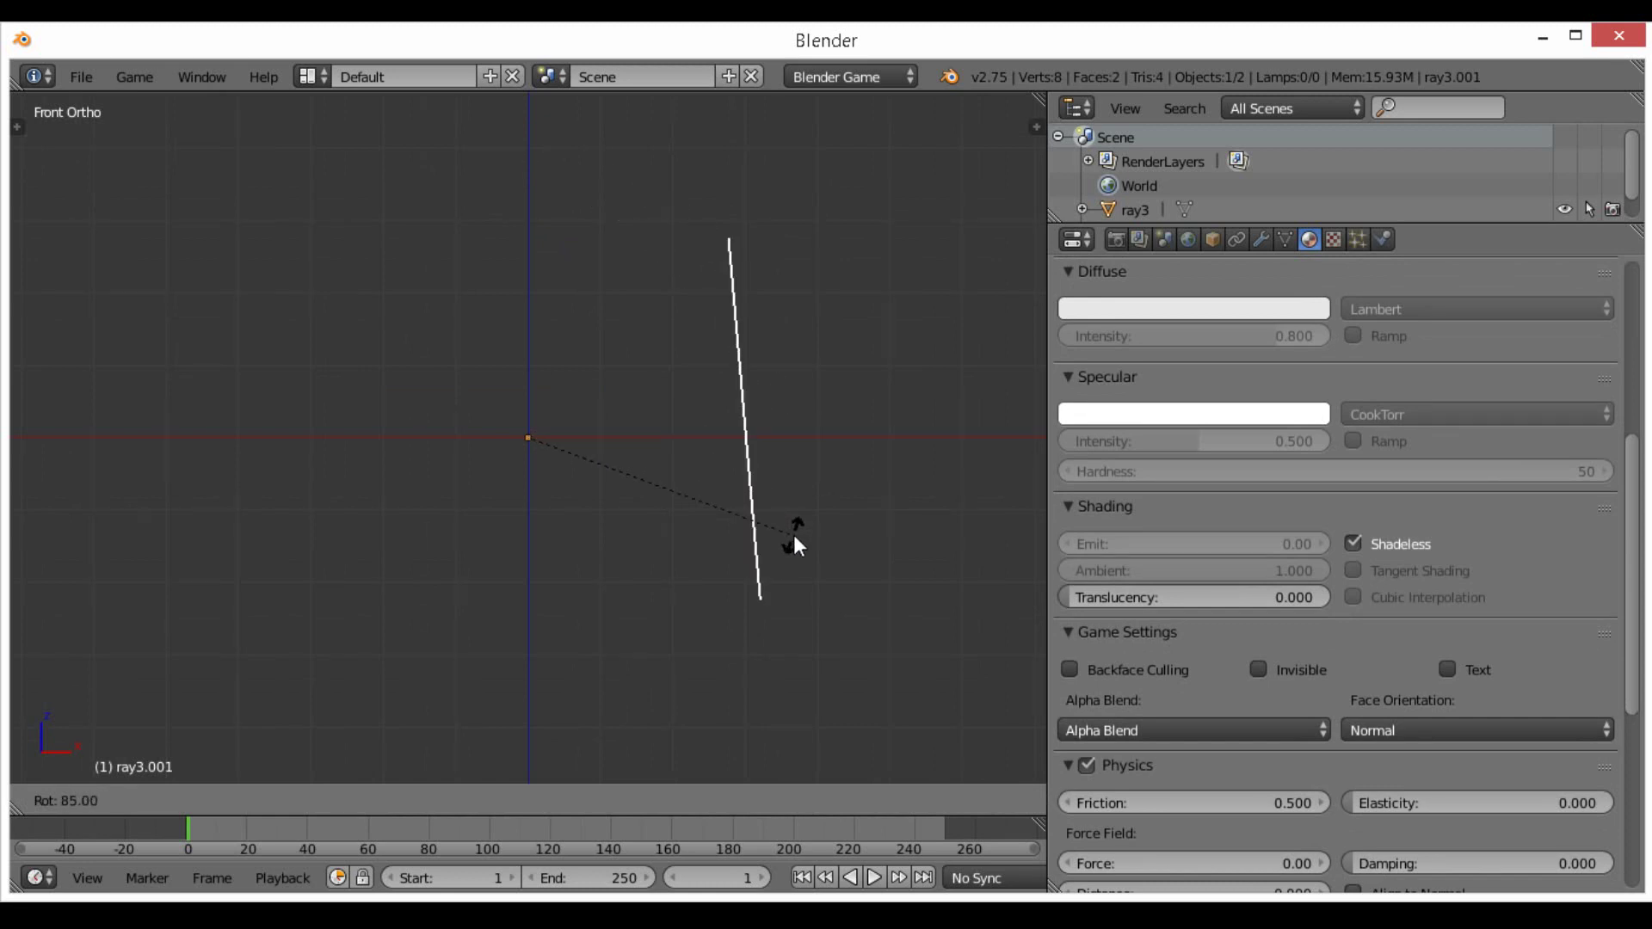
ctrl+click(783, 565)
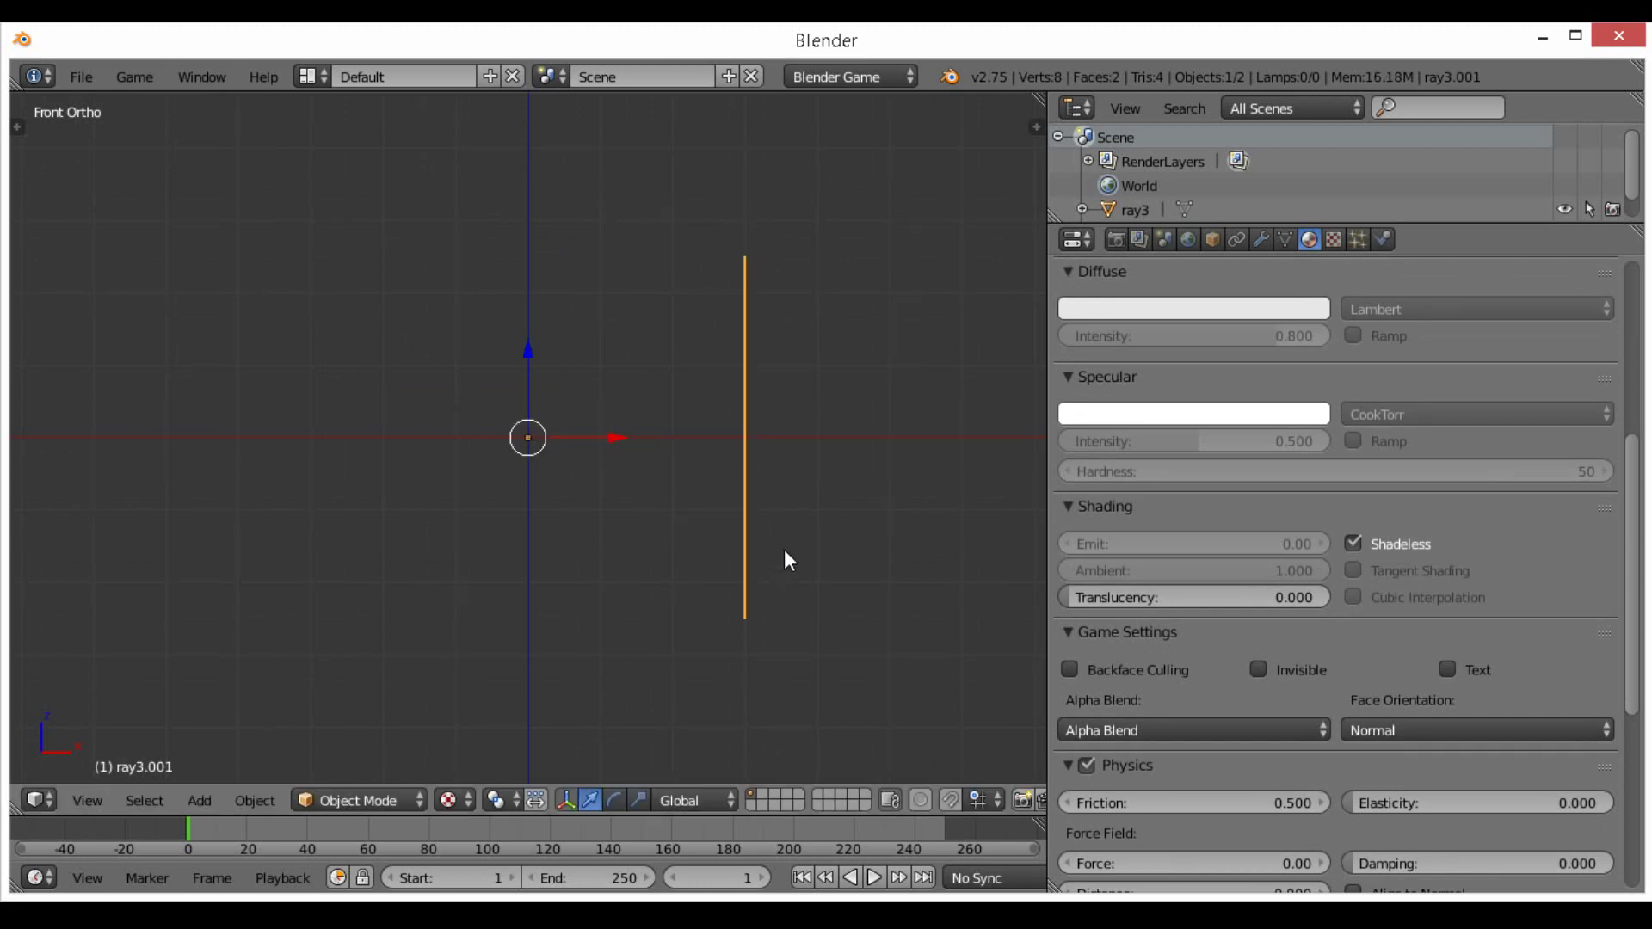
Duplicate the vertical ray plane in place and rotate this copy another 90° clockwise to form the underside
key(shift+d)
key(Escape)
key(r)
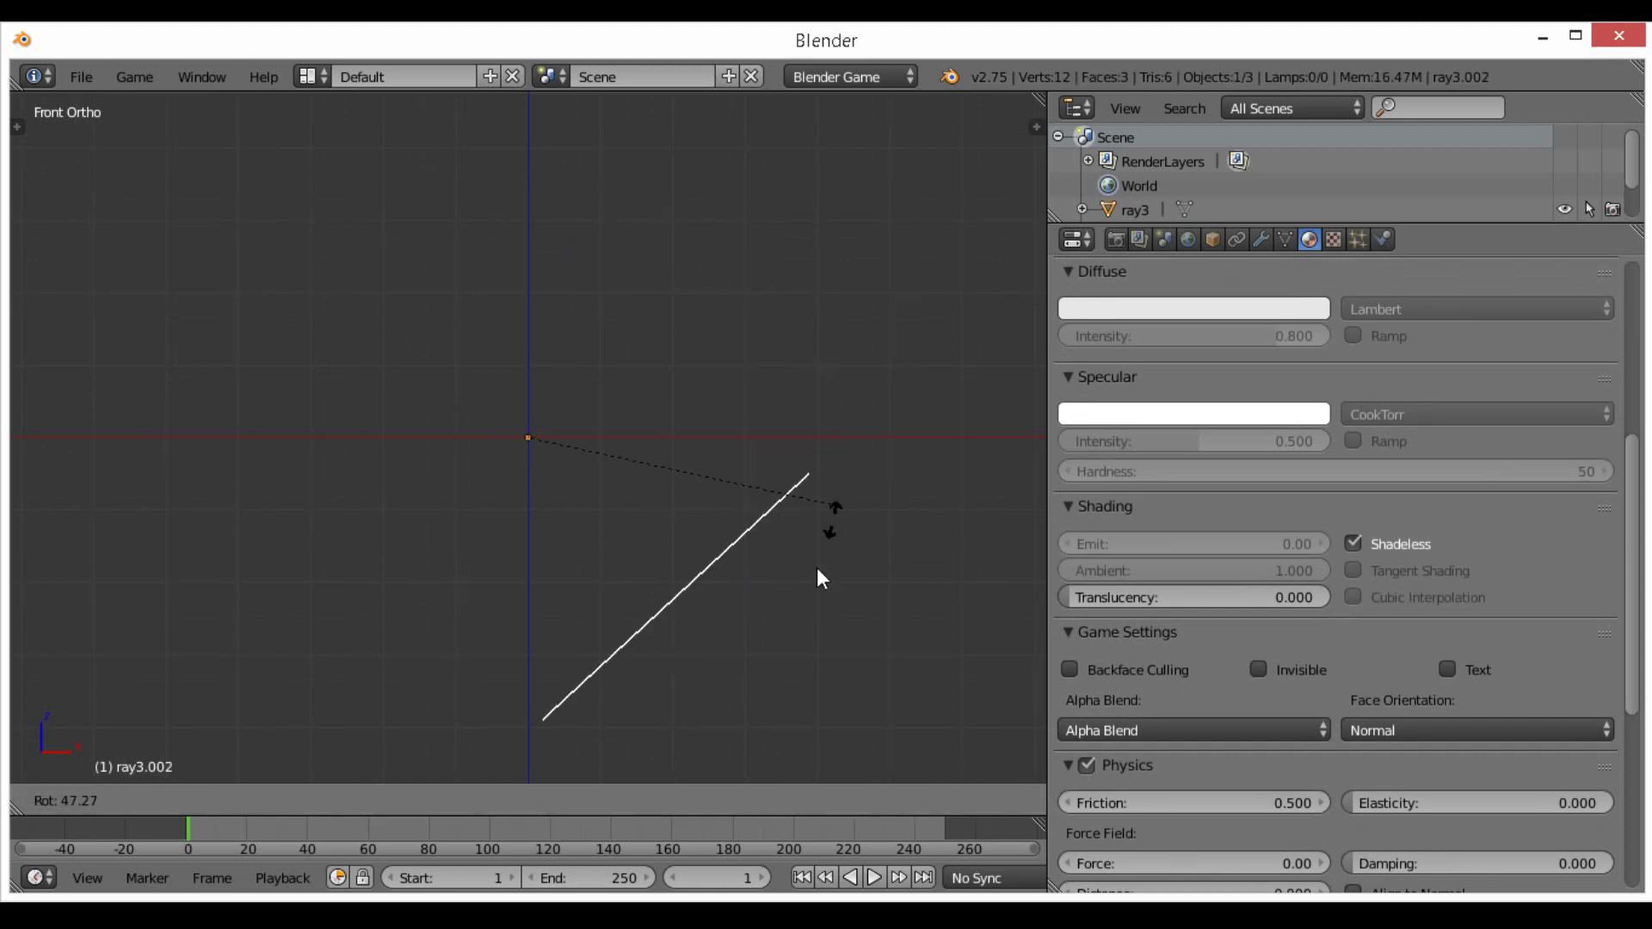
click(707, 683)
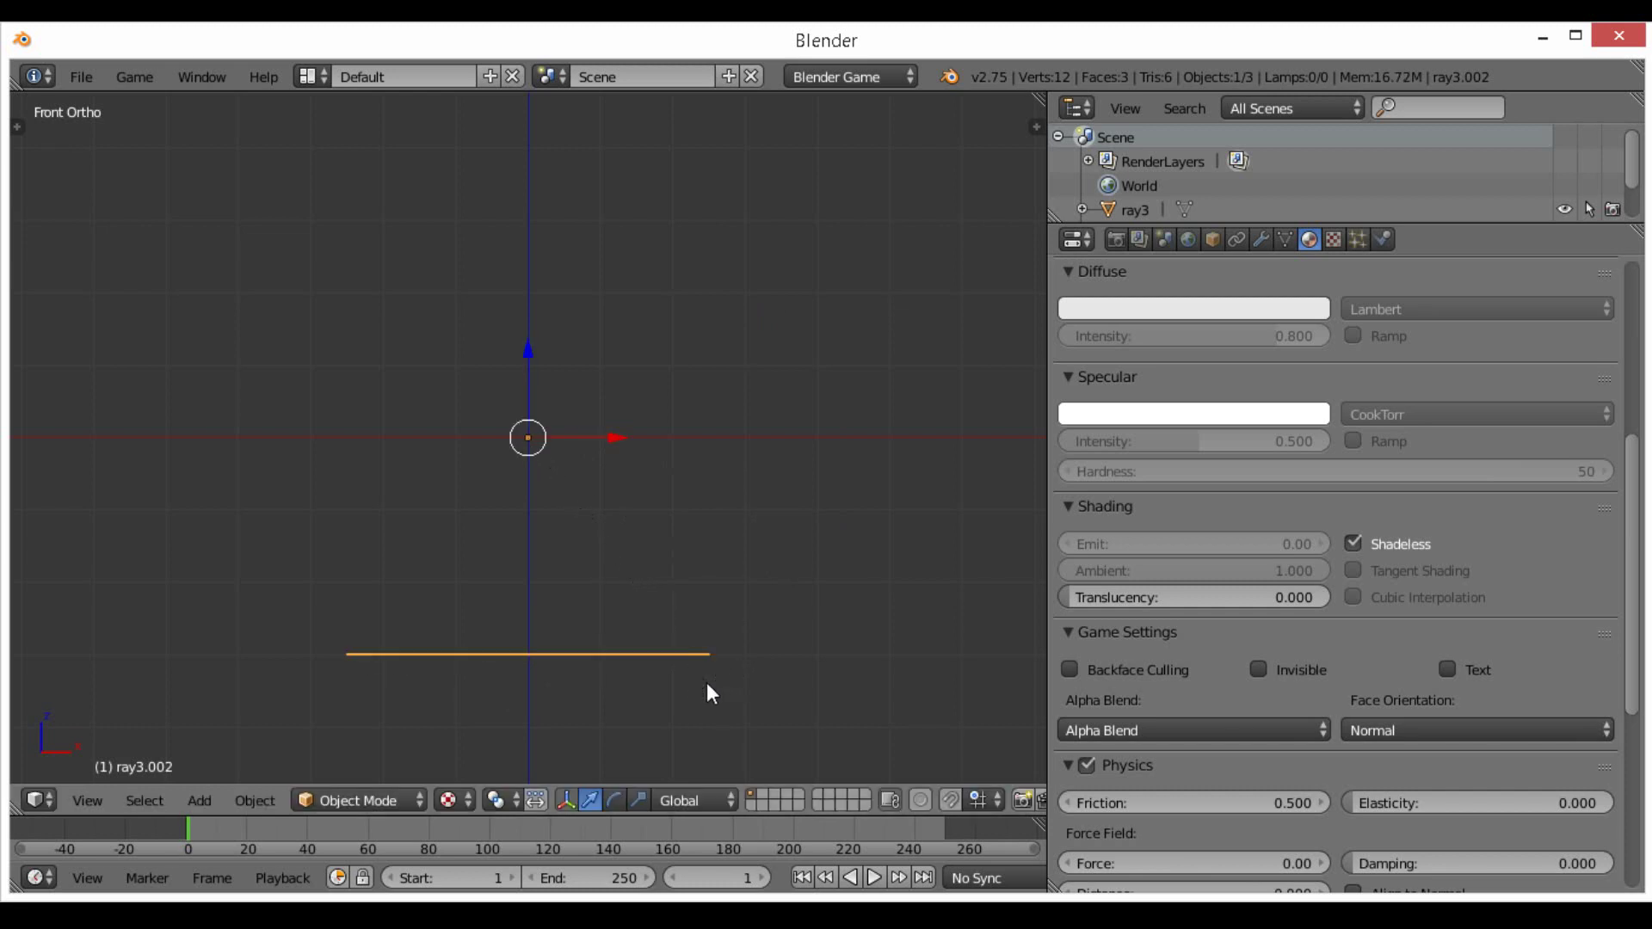
Duplicate the bottom ray plane in place and rotate the copy 90° clockwise in front view to close the fourth side
key(shift+d)
key(Escape)
key(r)
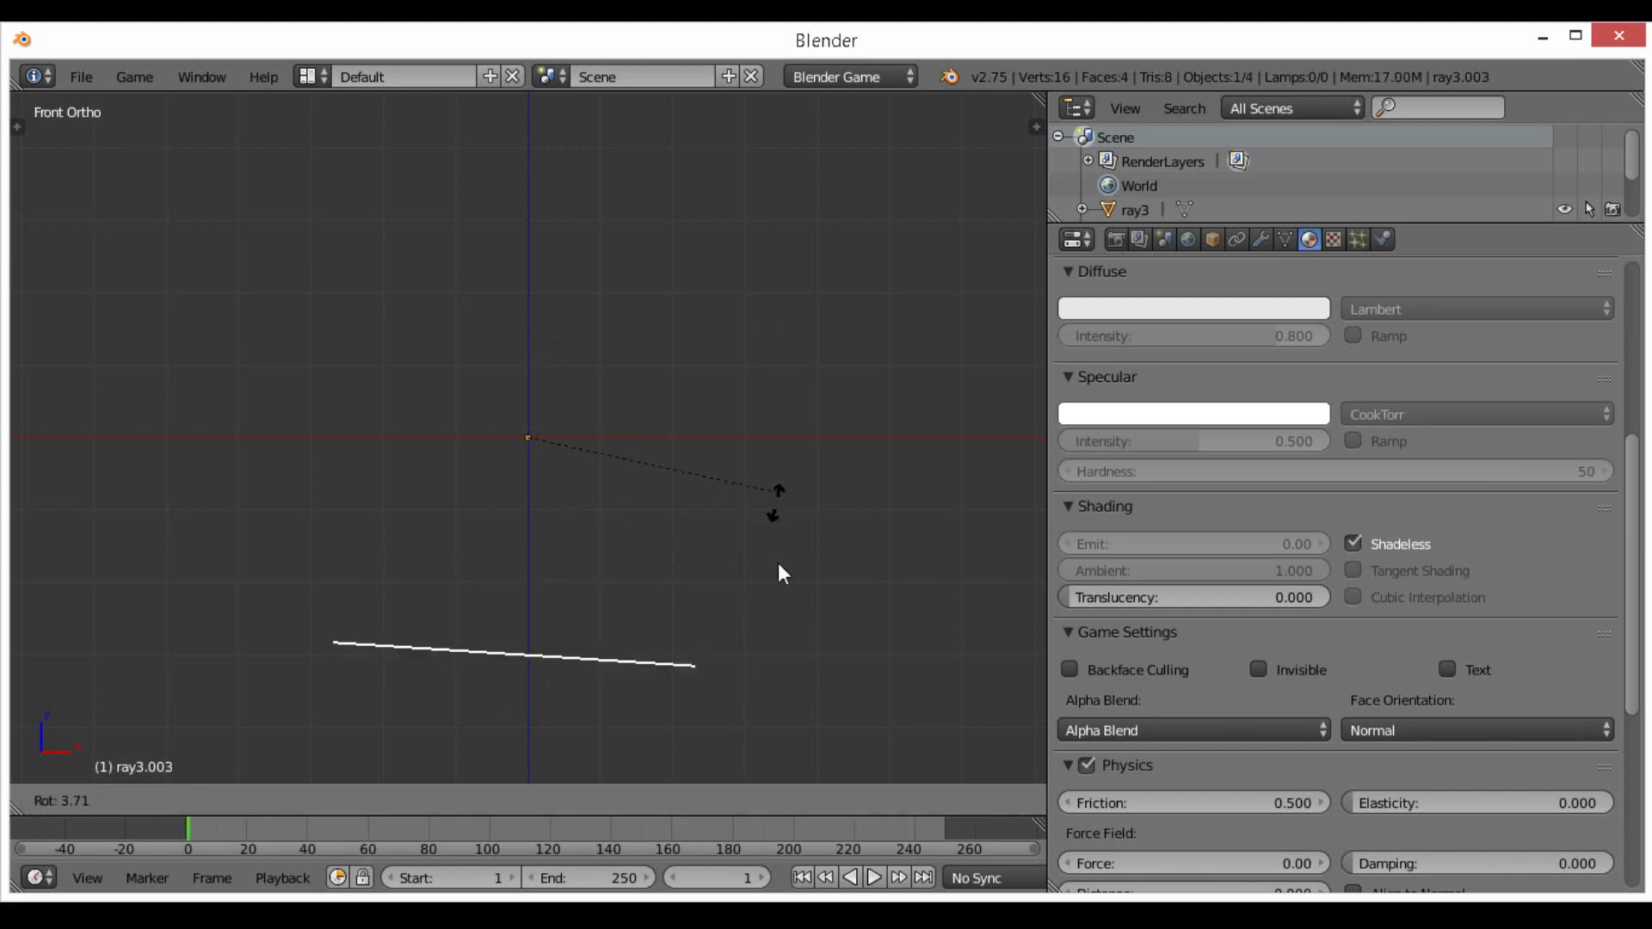
click(480, 112)
middle_drag(480, 112, 407, 240)
key(KP_5)
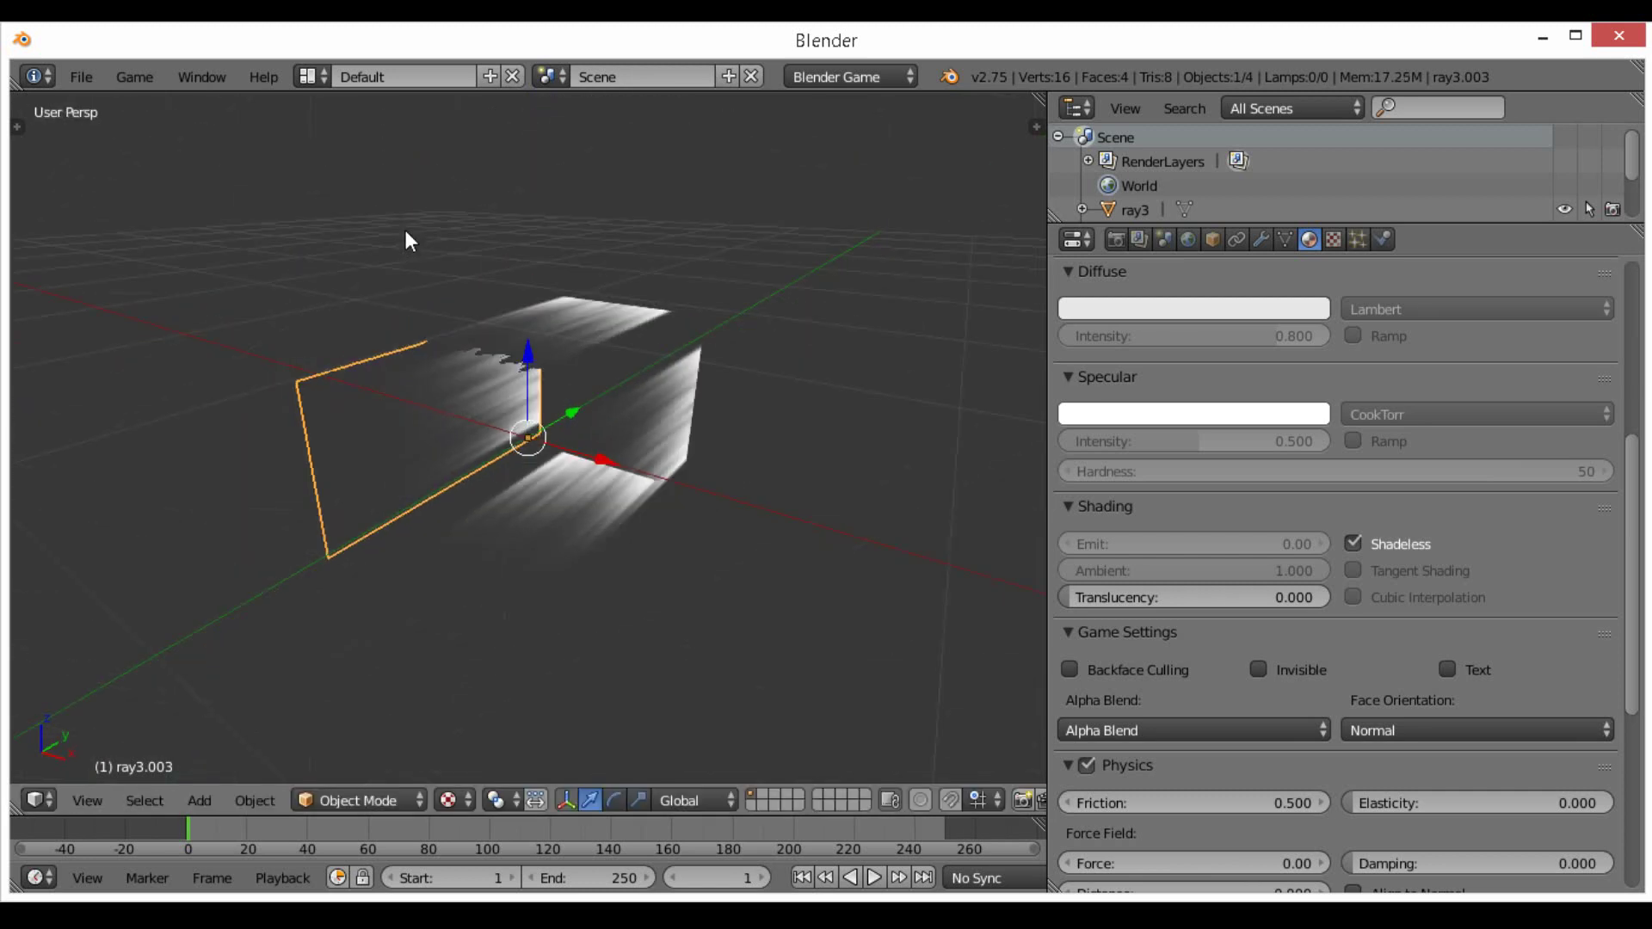
Lower the top ray plane's mesh along Z in Edit Mode so that all four linked planes move closer to the origin
right_click(611, 298)
middle_drag(754, 446, 587, 488)
key(Tab)
middle_drag(766, 504, 627, 443)
key(g)
key(z)
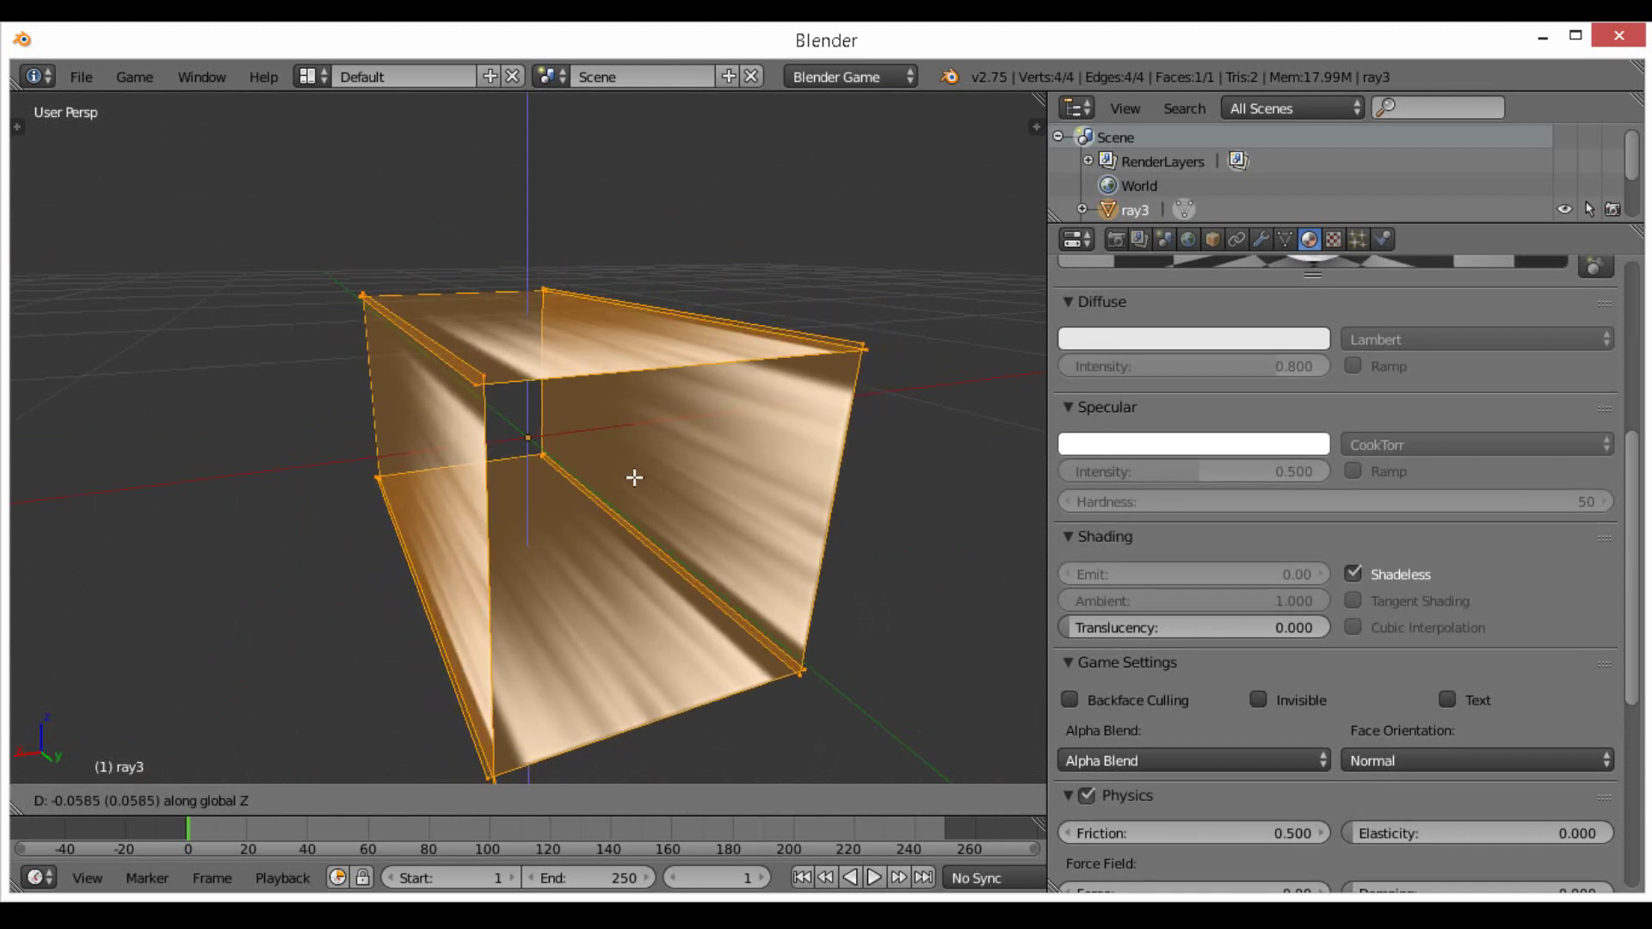
click(643, 499)
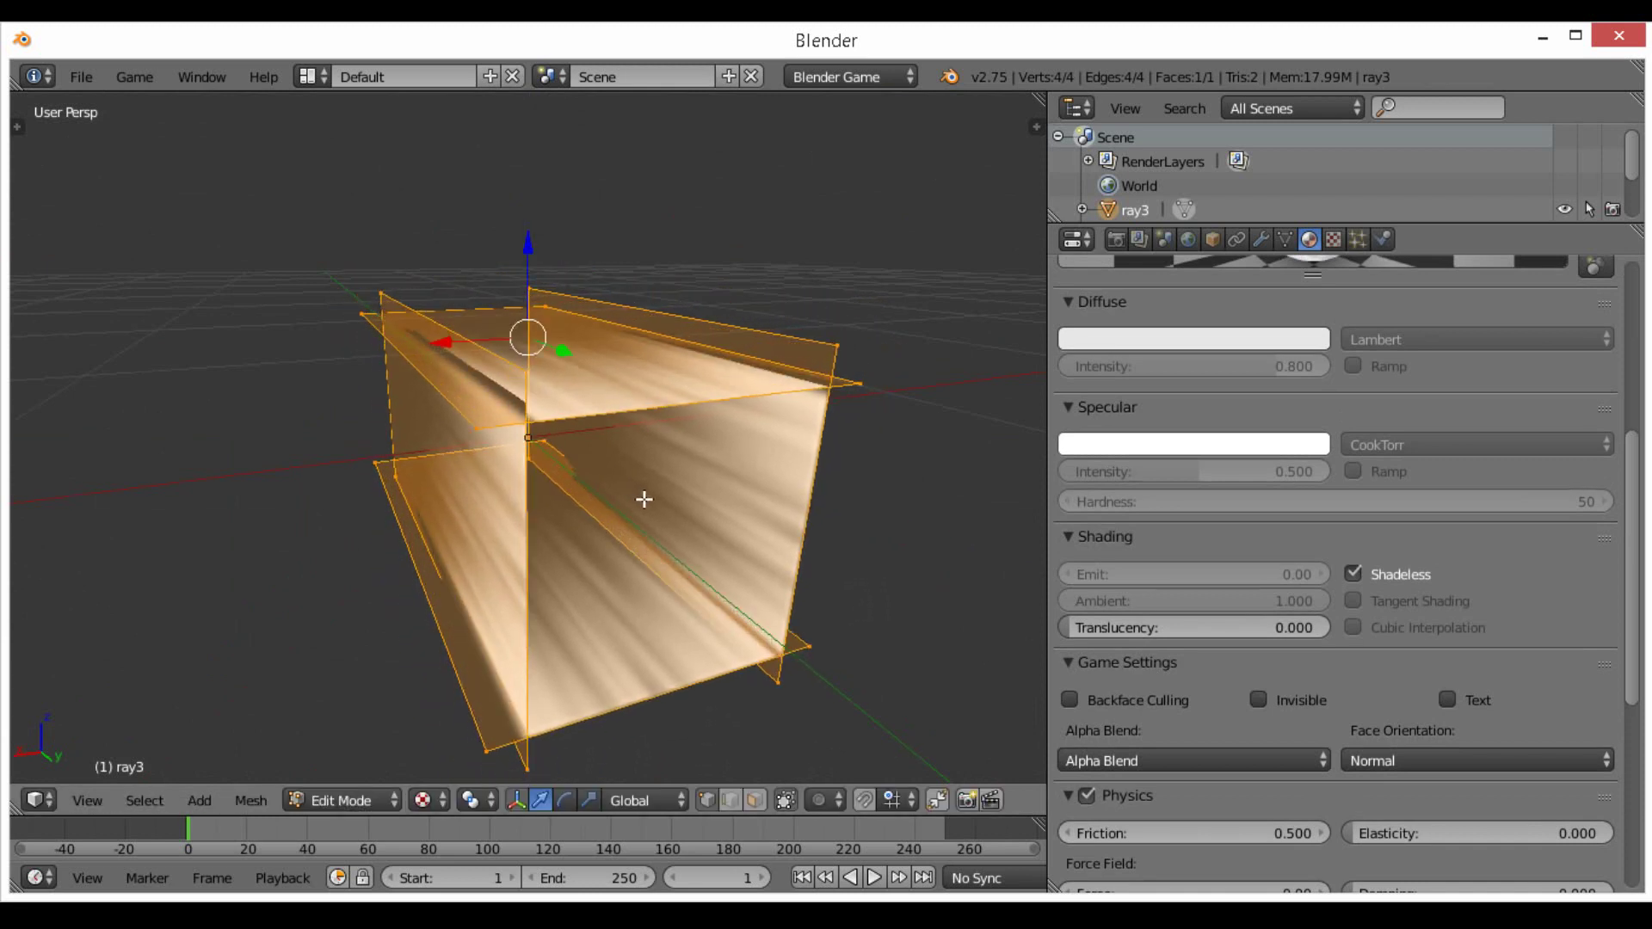
key(Tab)
Deselect everything and preview the four-sided light beam in the game engine
key(a)
middle_drag(534, 424, 789, 463)
key(p)
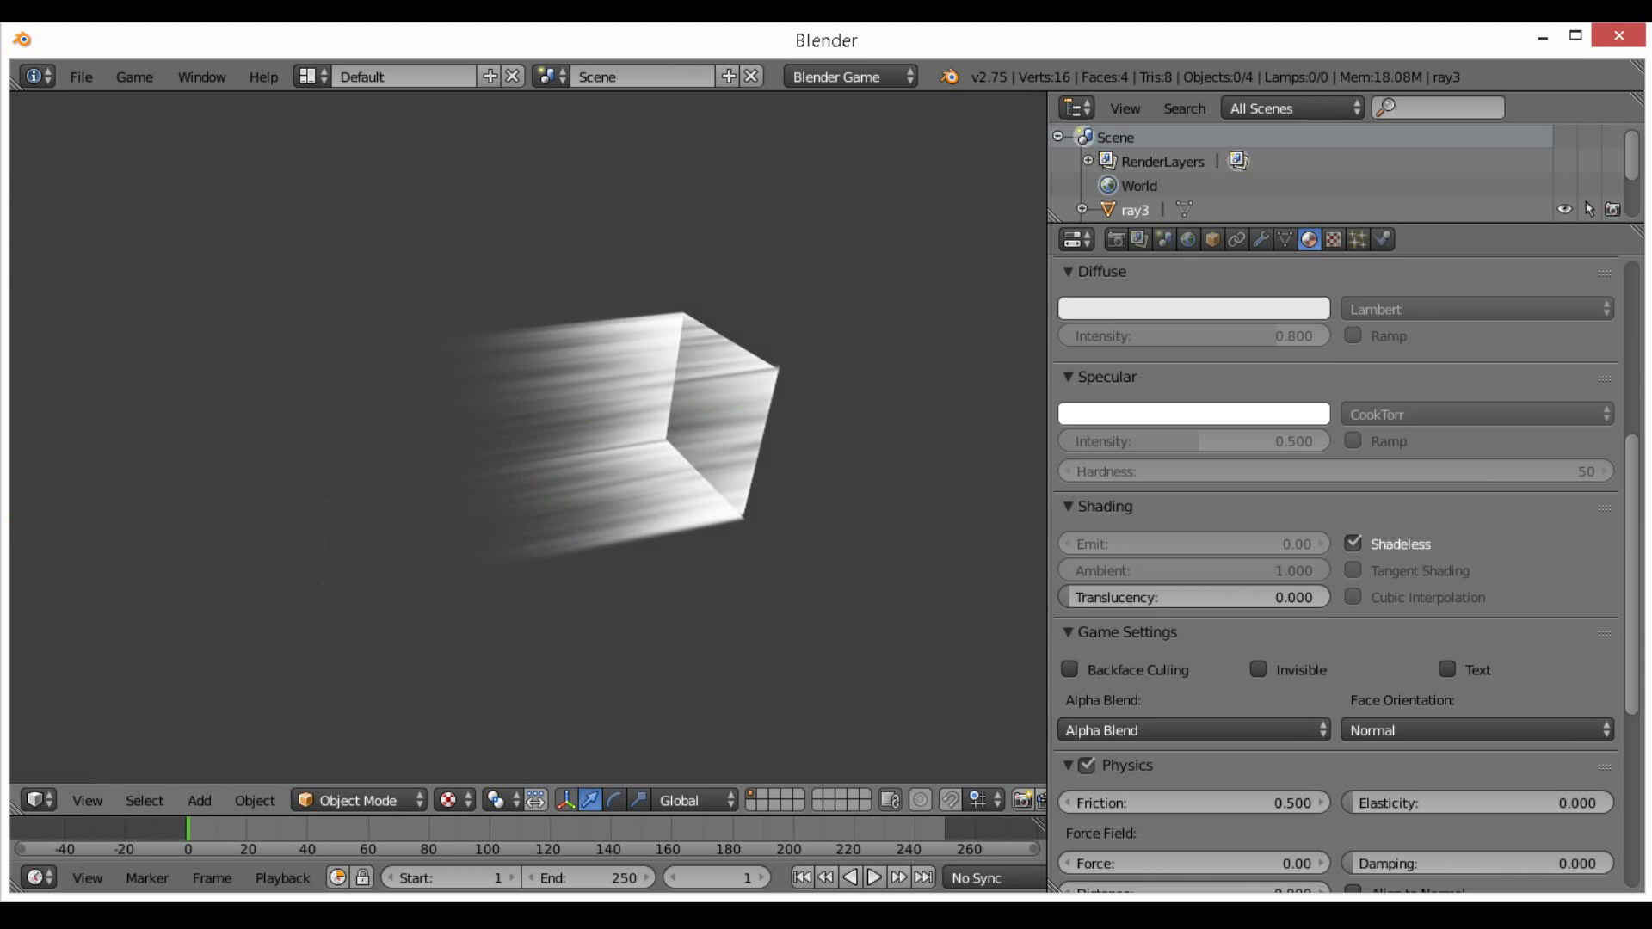
key(Escape)
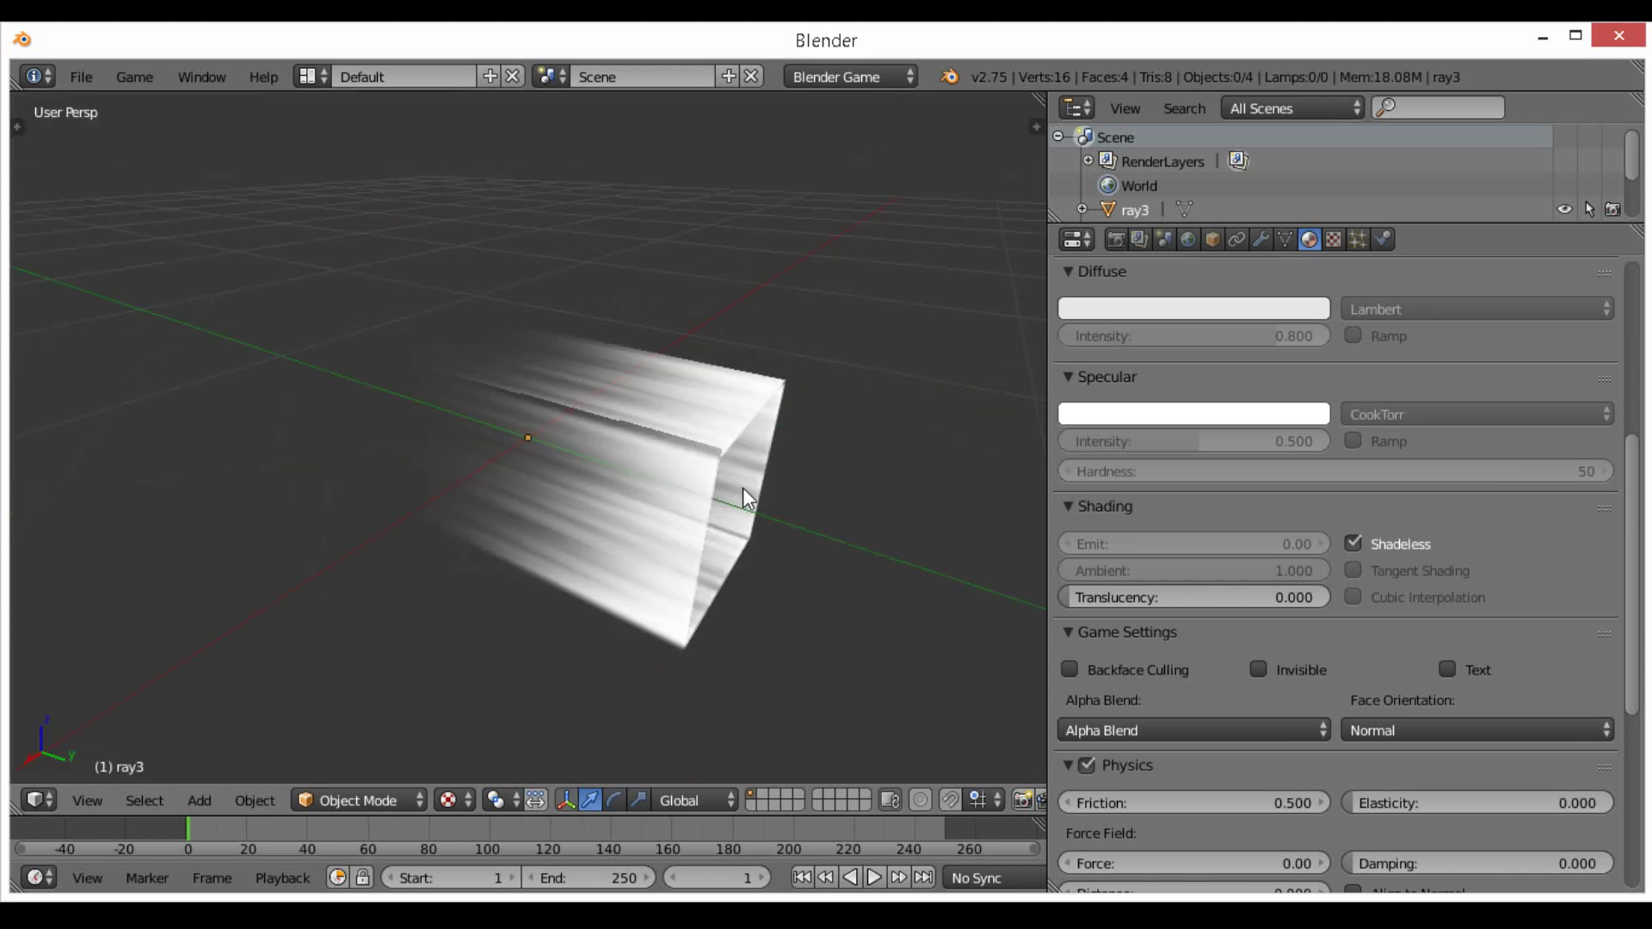
key(KP_1)
key(KP_3)
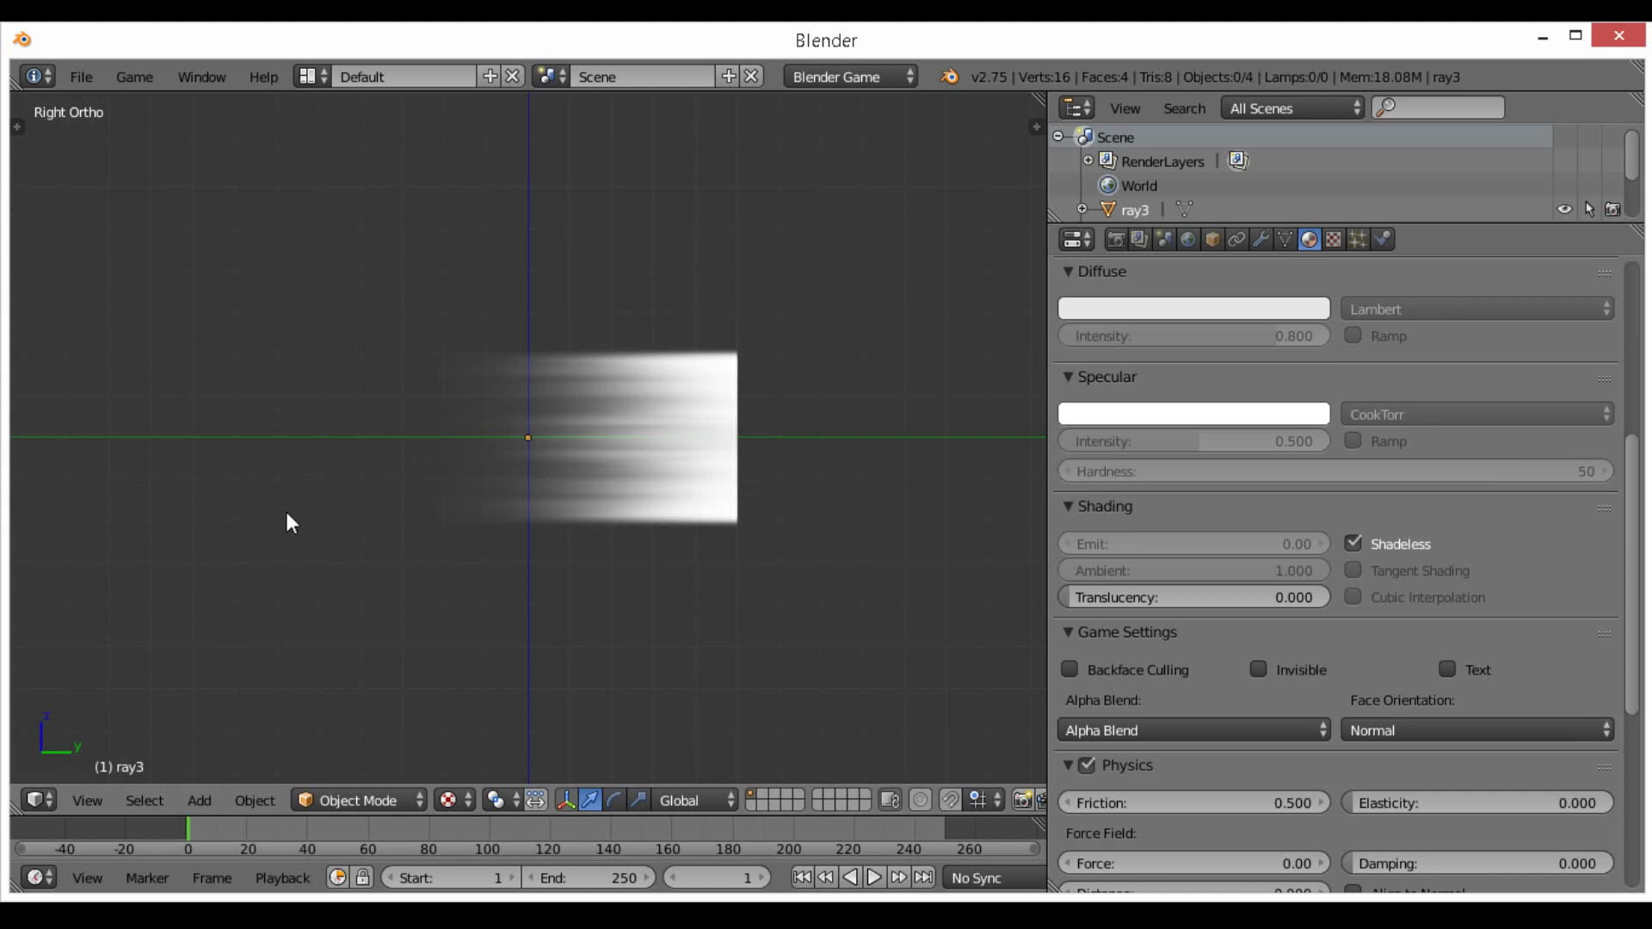
right_click(546, 472)
key(Tab)
key(a)
key(b)
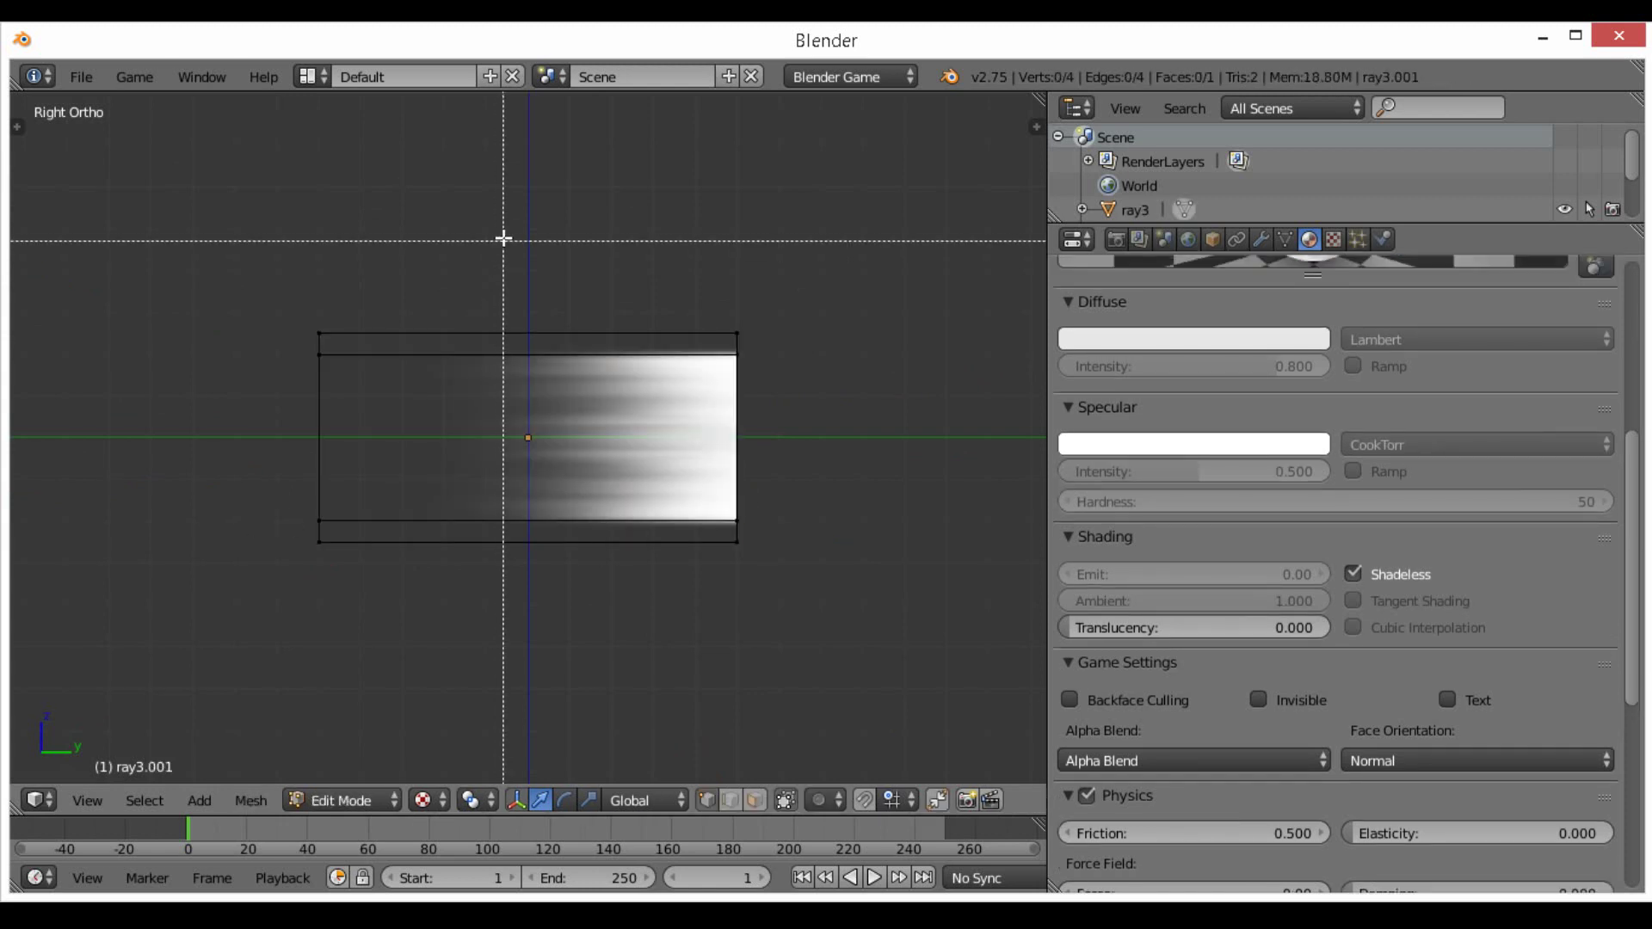
drag(499, 248, 237, 663)
key(g)
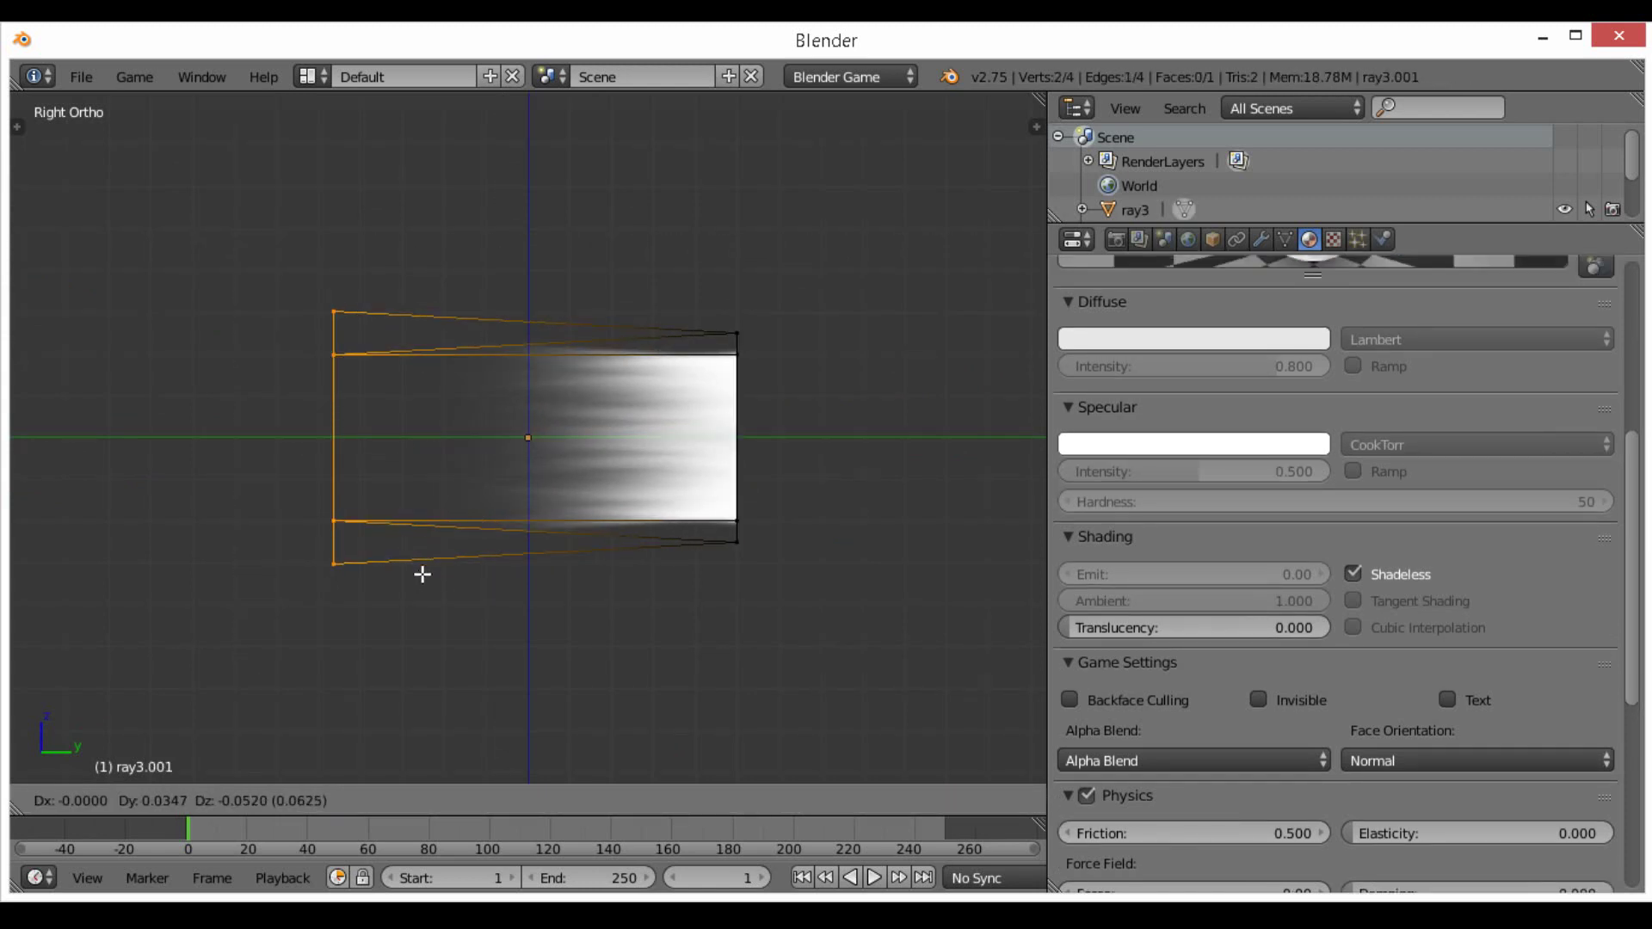
right_click(440, 577)
key(Tab)
Join the four ray planes into one object and open its mesh for editing in right view
middle_drag(627, 552, 754, 464)
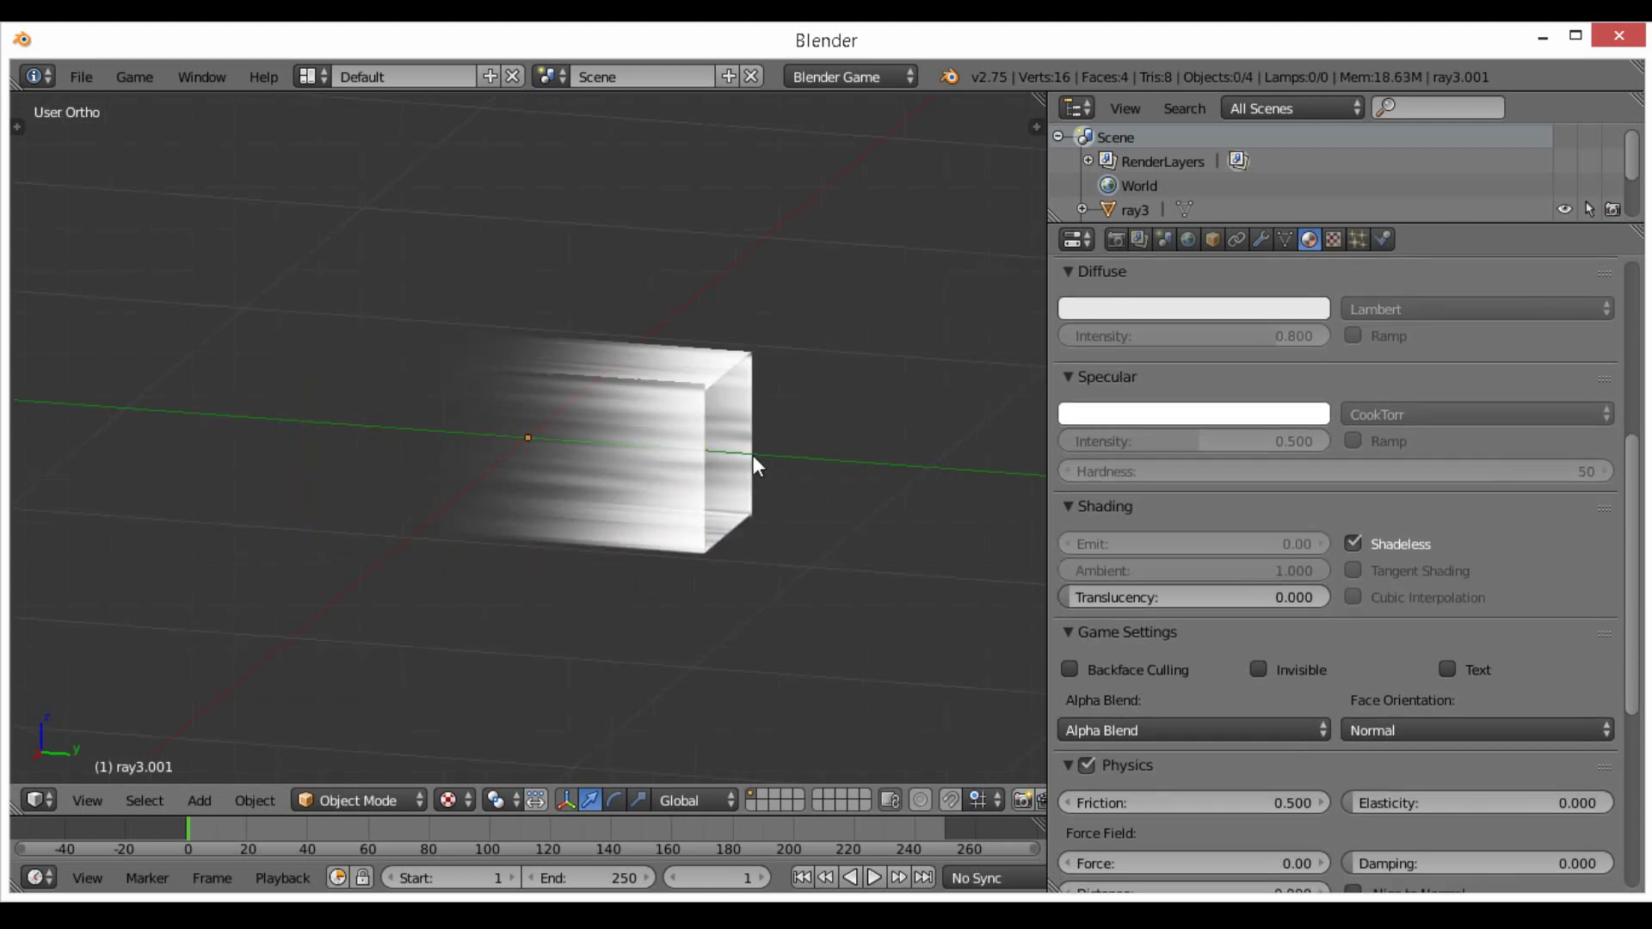
right_click(776, 441)
key(KP_1)
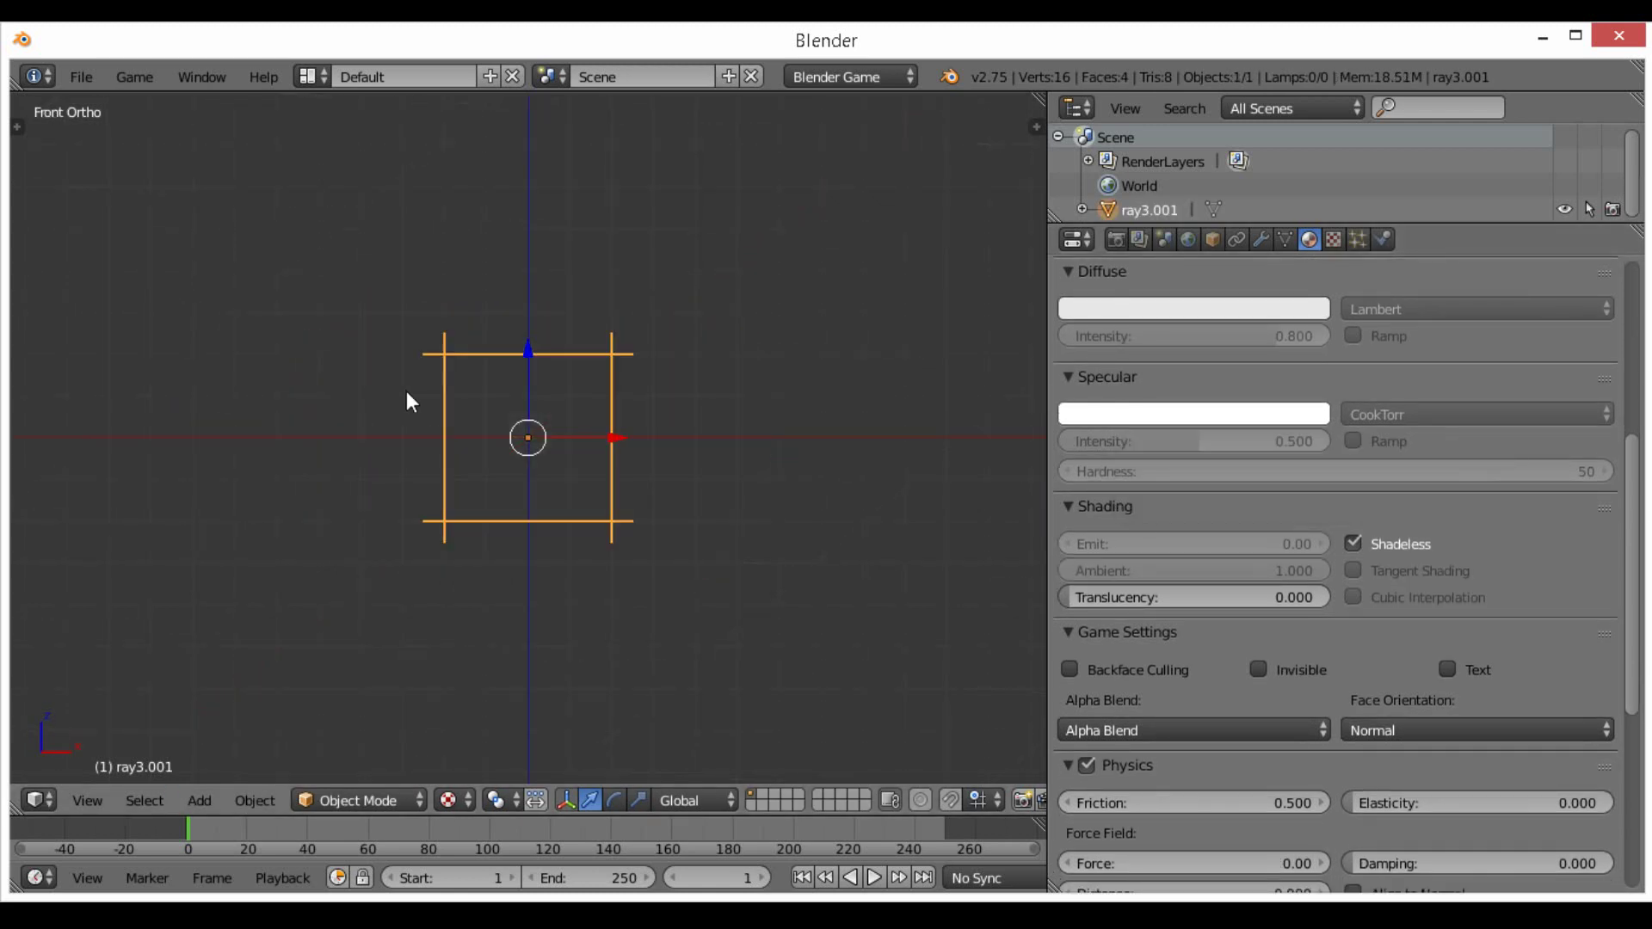
key(KP_3)
key(Tab)
key(a)
key(b)
drag(413, 261, 289, 561)
key(g)
key(Escape)
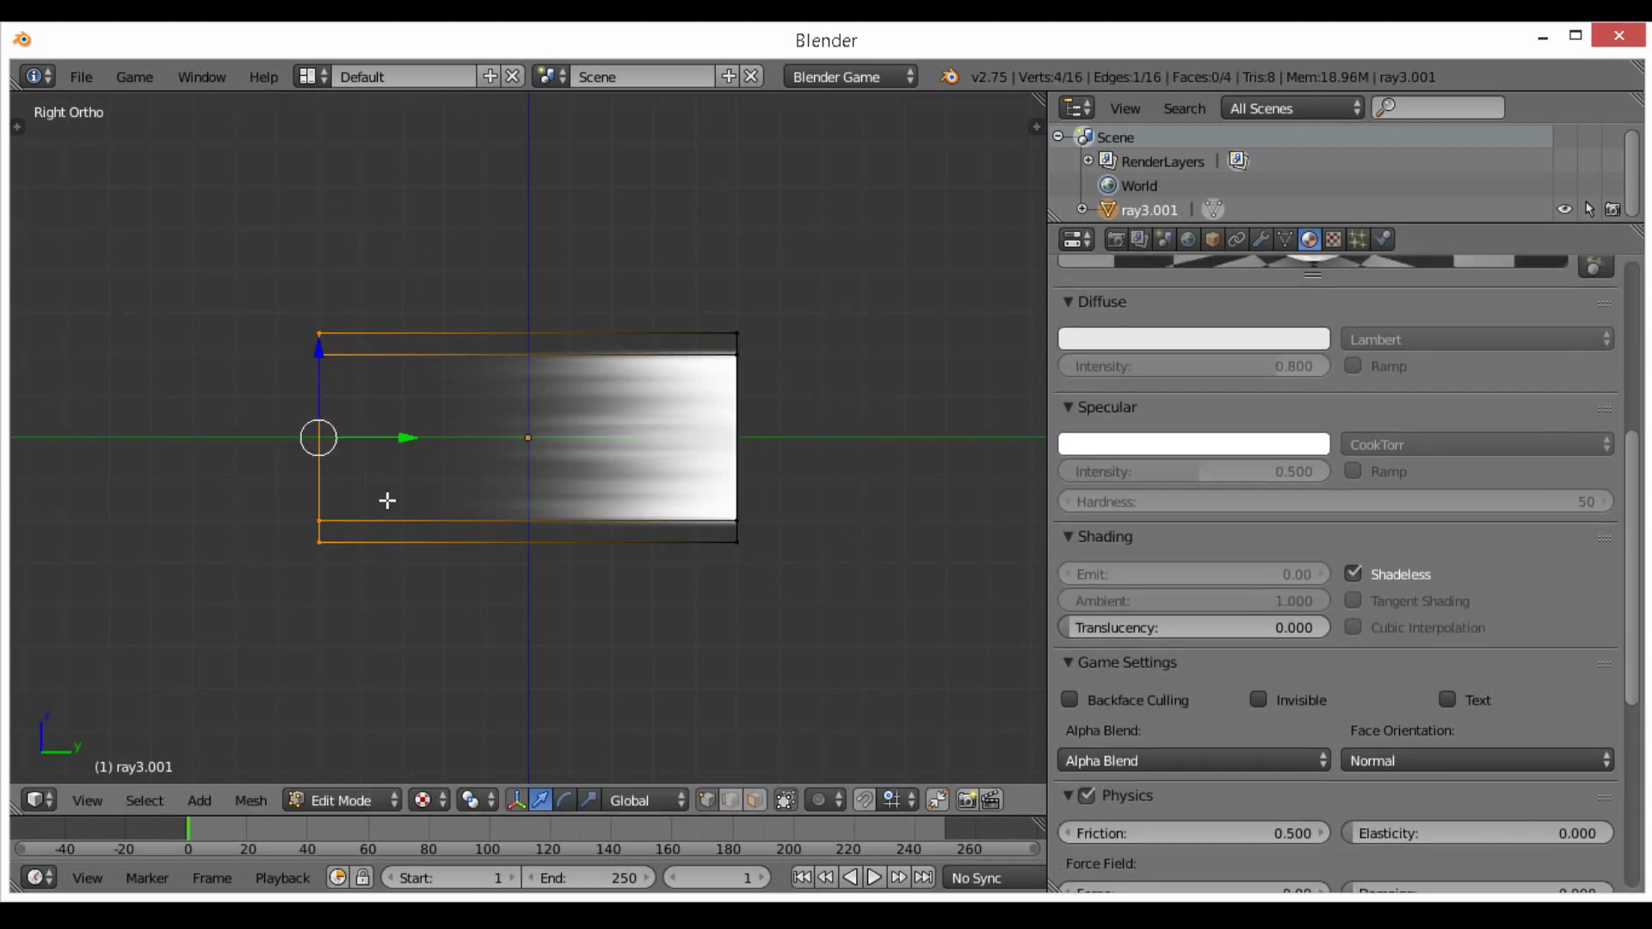
Select all eight vertices at the beam's faded end using wireframe shading and lower them along Z to slant the beam
key(a)
key(b)
mouse_move(406, 269)
mouse_down()
mouse_move(326, 397)
mouse_move(230, 647)
mouse_up()
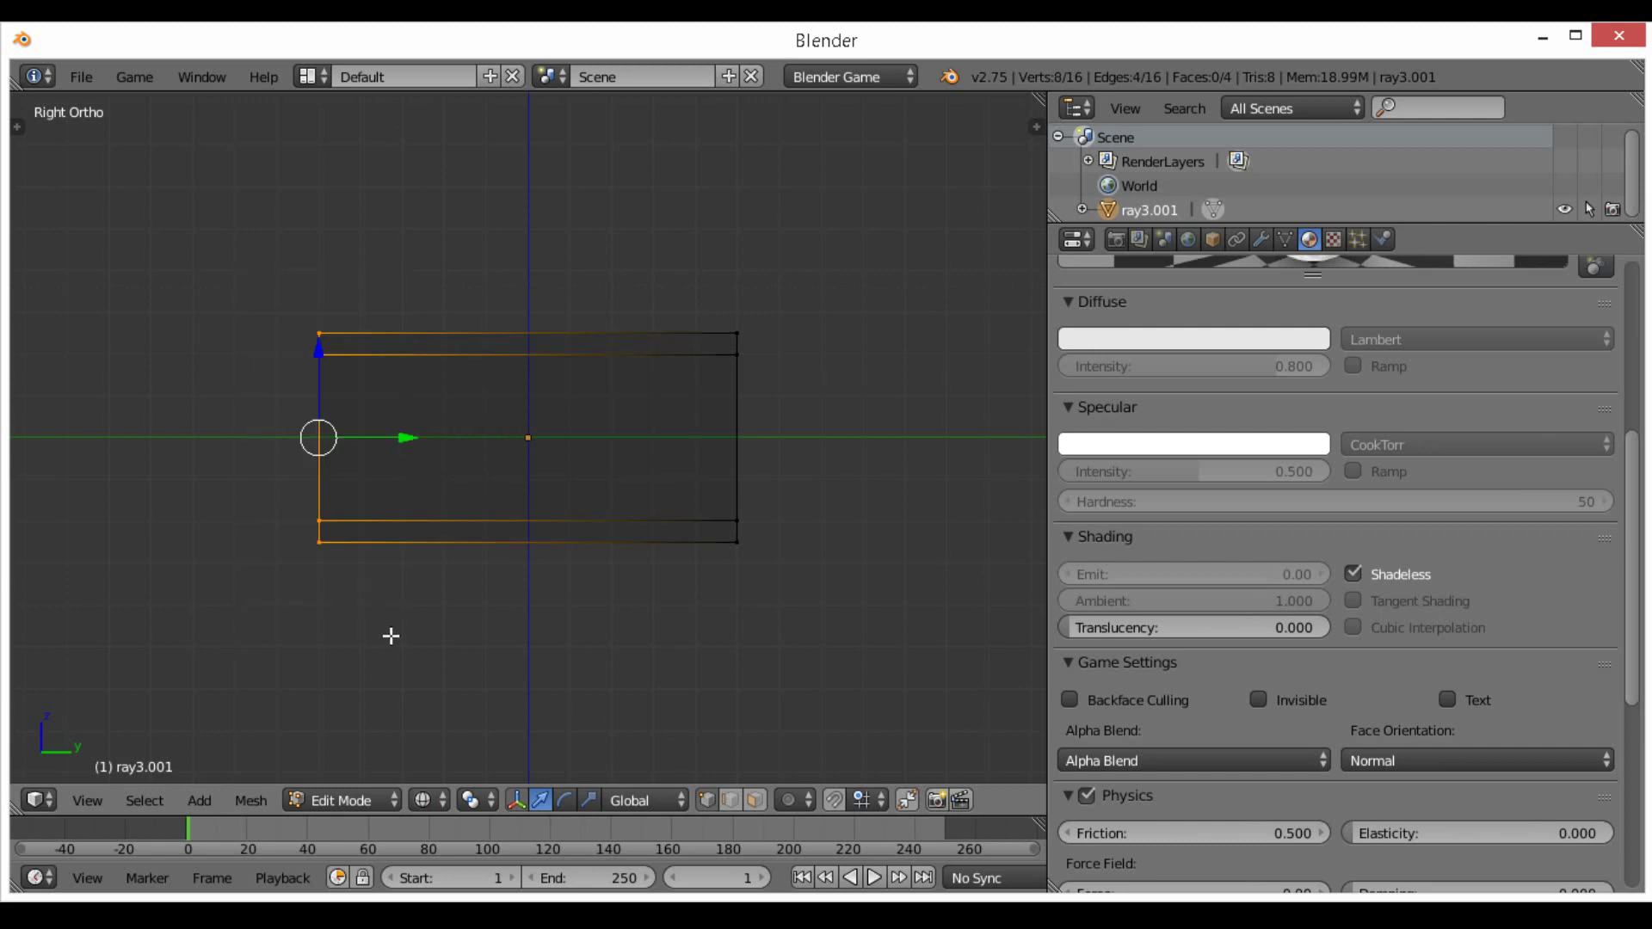
click(428, 801)
click(469, 693)
key(g)
key(z)
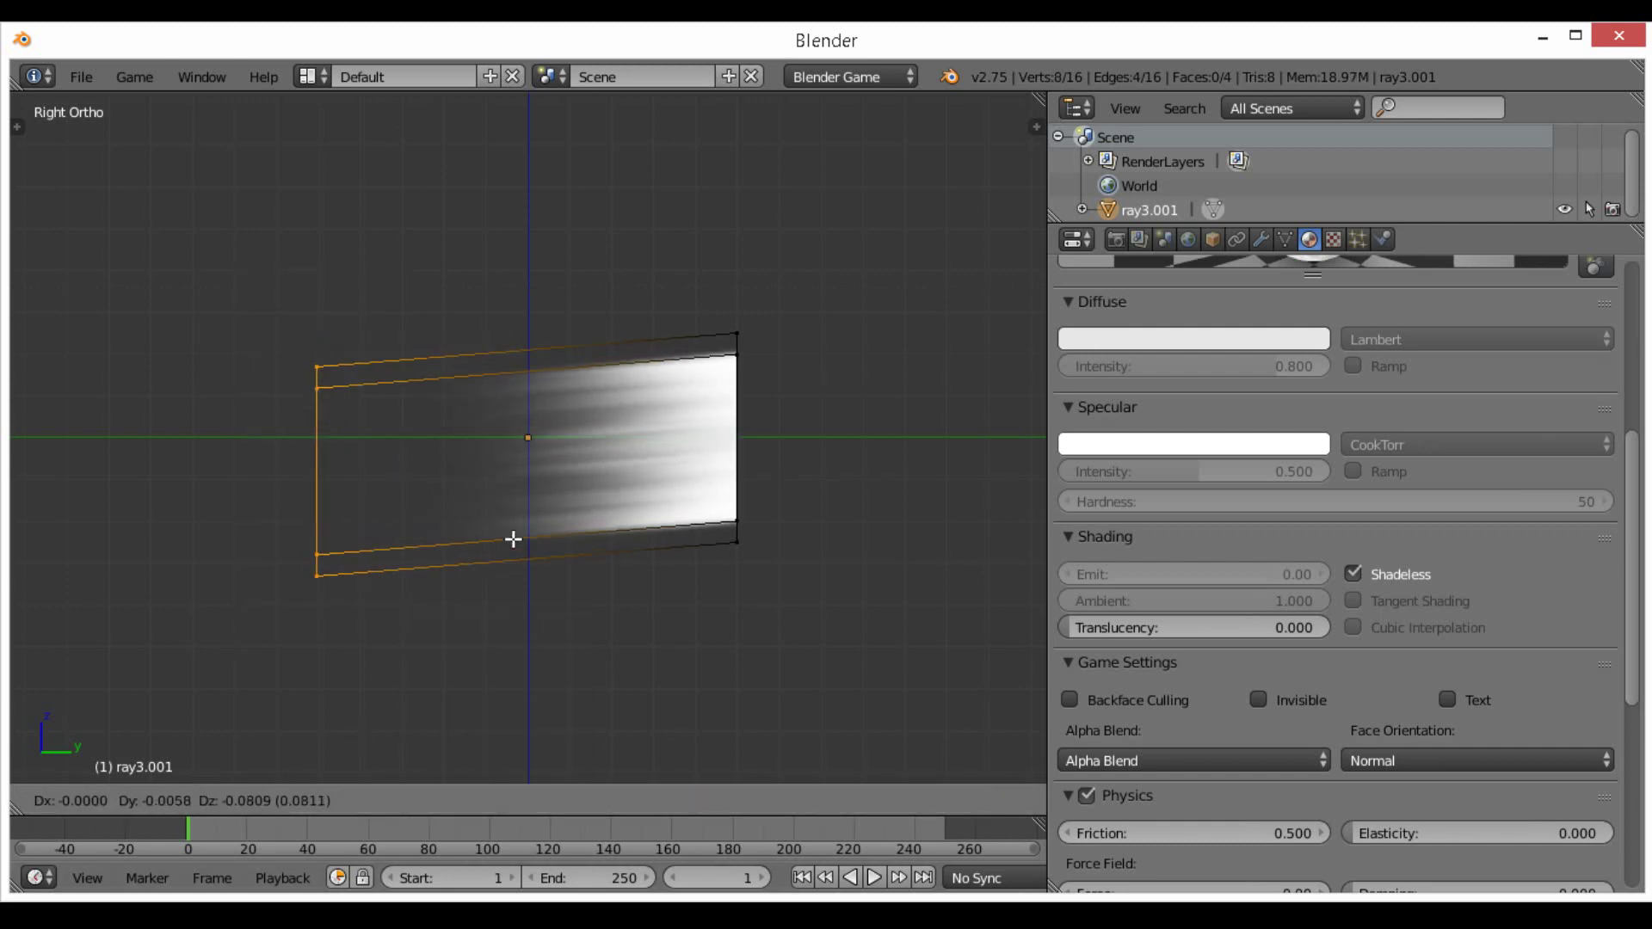
click(516, 613)
key(Tab)
Deselect the beam and preview the slanted rays in the game engine from different perspective angles
middle_drag(416, 478, 610, 513)
key(a)
key(KP_2)
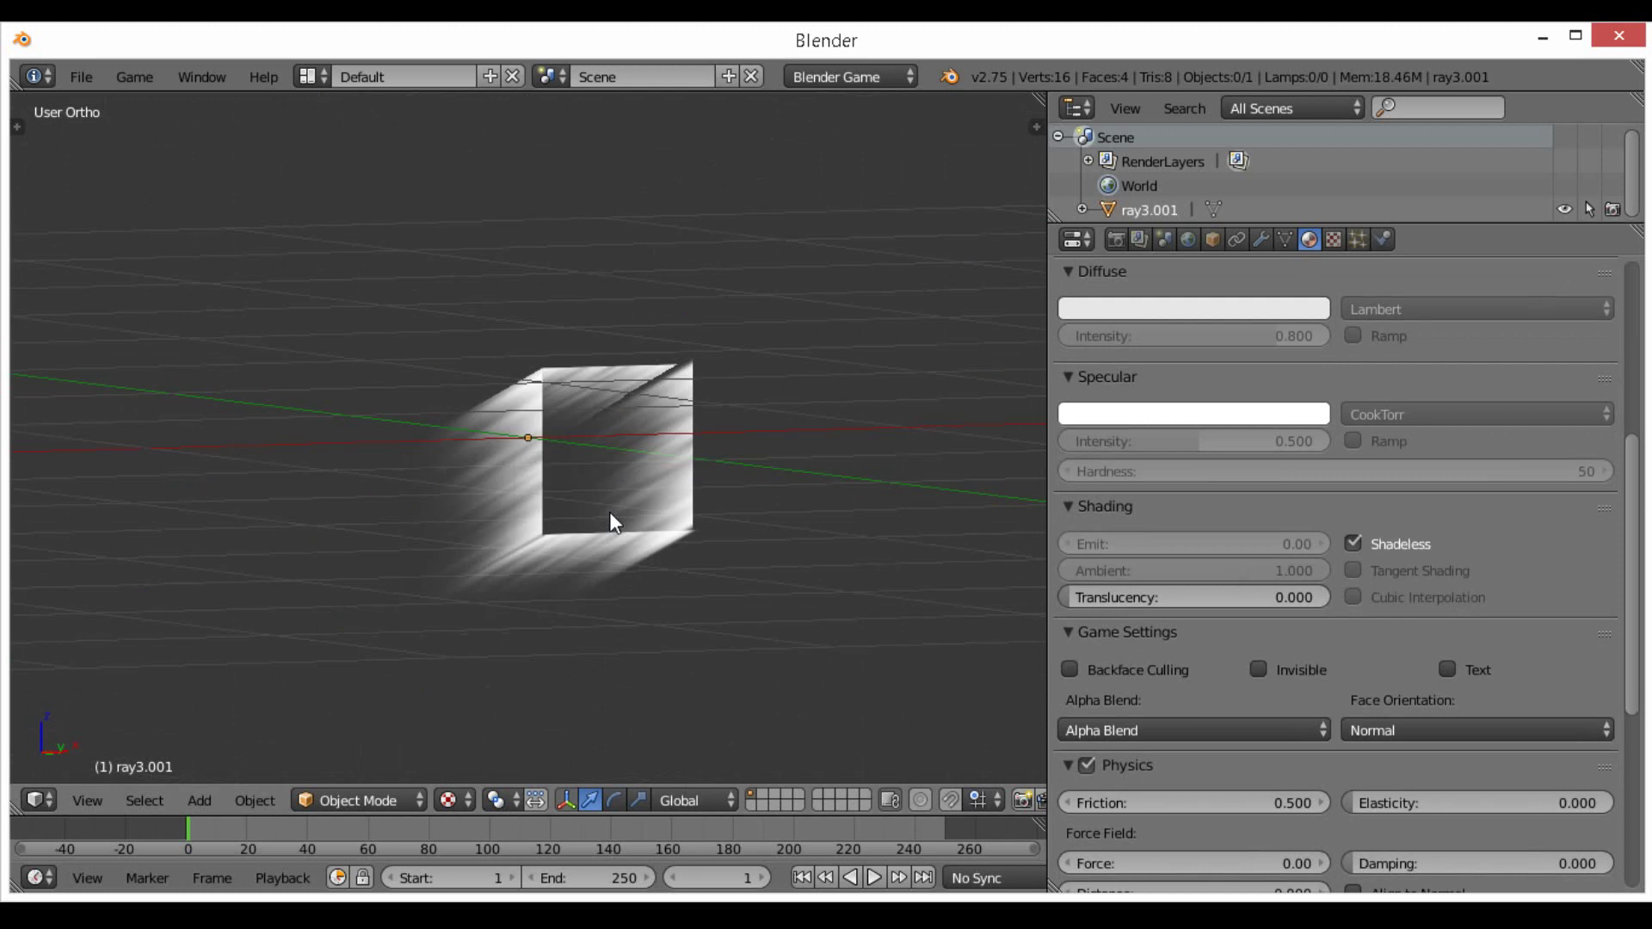
key(KP_5)
key(p)
key(Escape)
middle_drag(454, 506, 645, 594)
key(p)
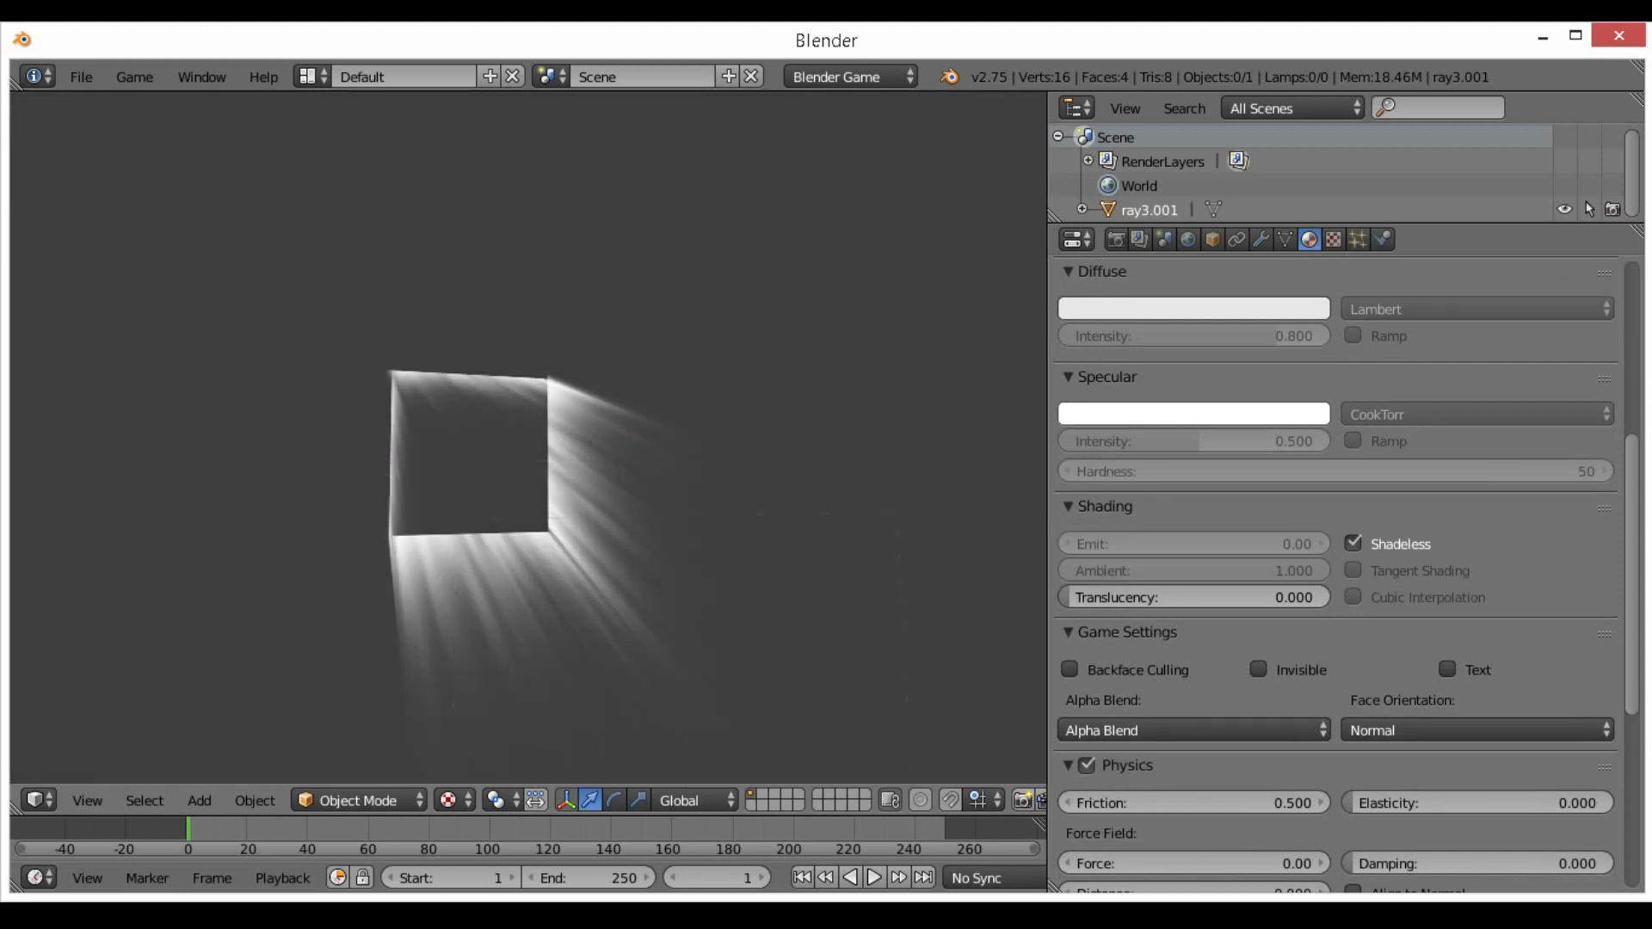
key(Escape)
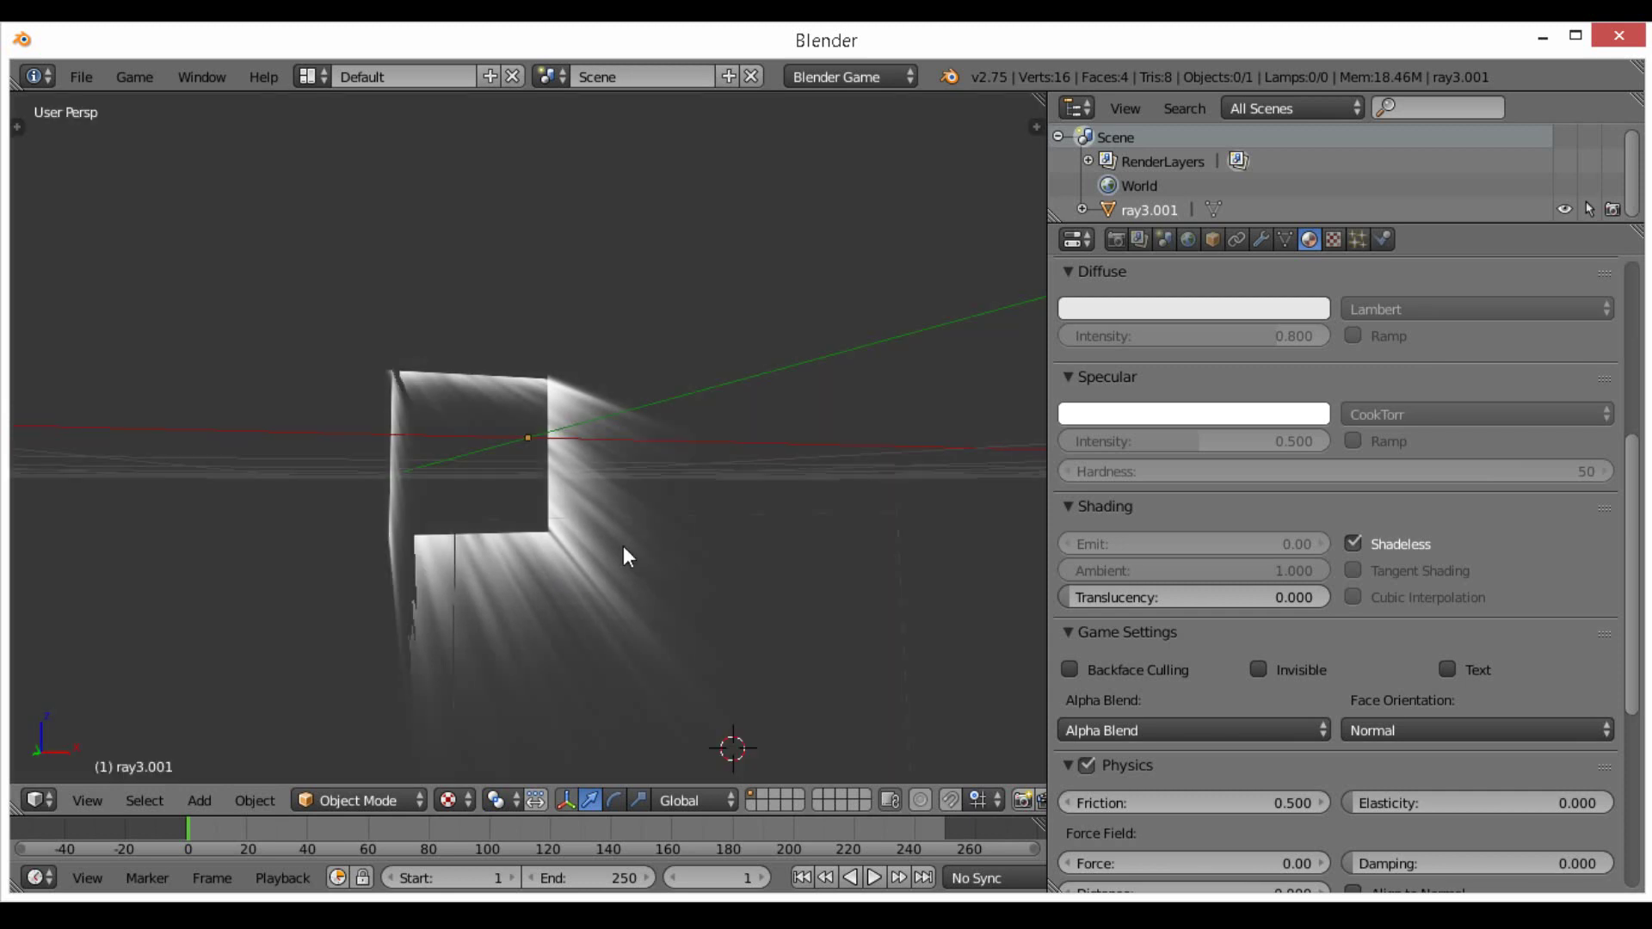
Select the eight vertices at the beam's bright end in Edit Mode and snap the 3D cursor to them
middle_drag(623, 557, 487, 560)
right_click(788, 564)
key(Tab)
middle_drag(788, 564, 437, 656)
right_click(503, 674)
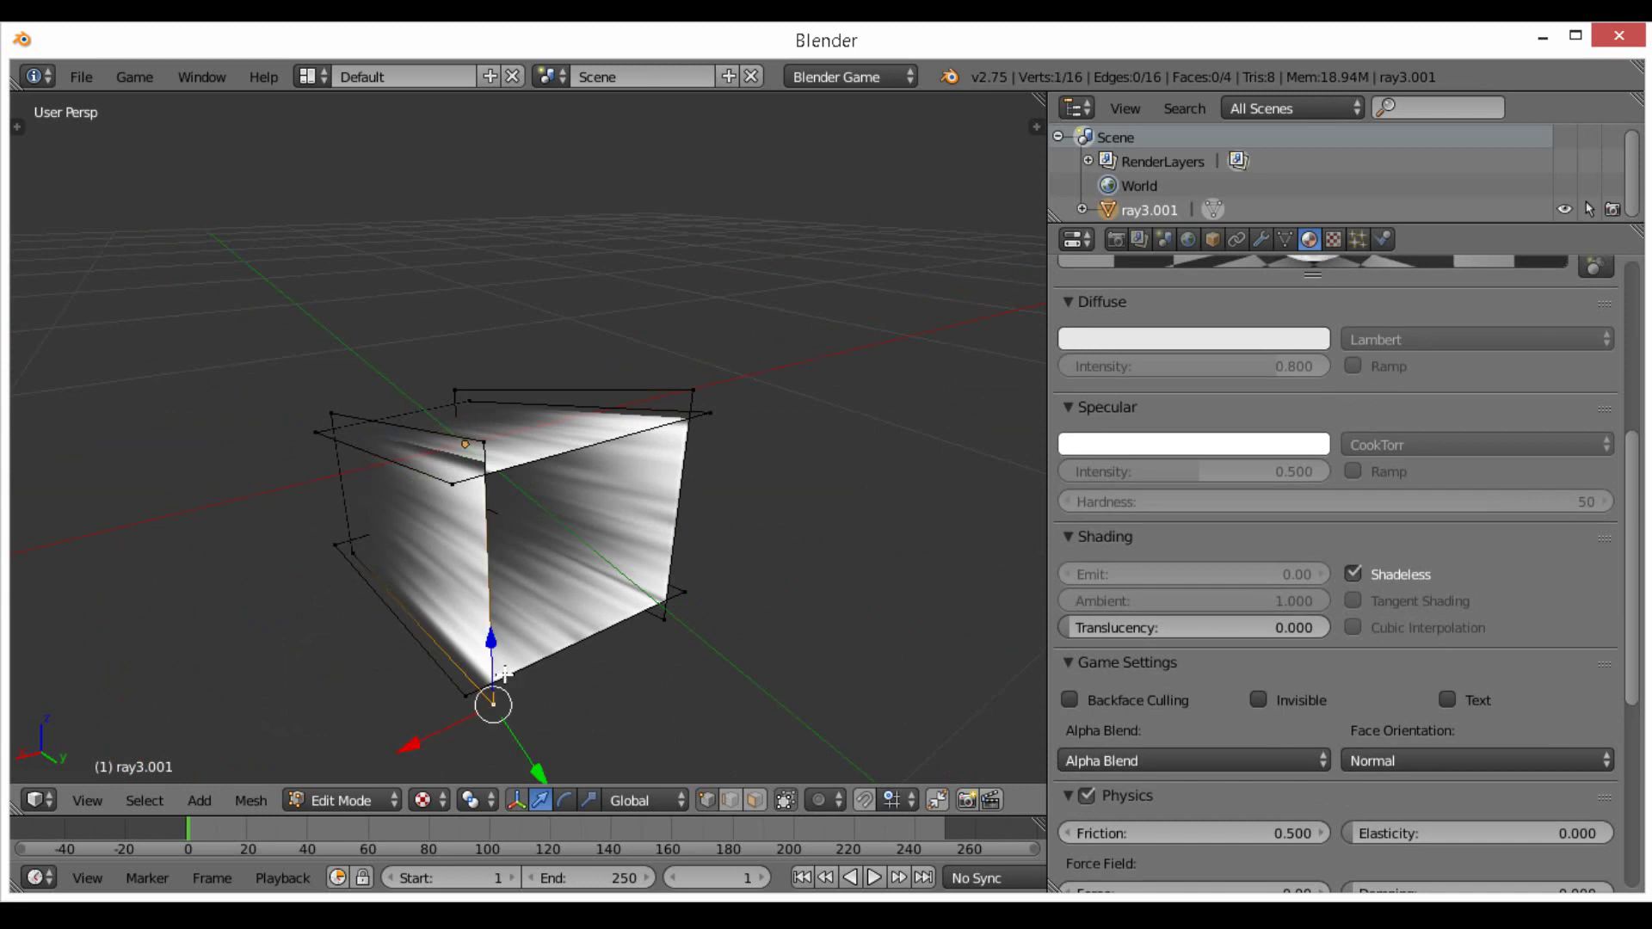
middle_drag(764, 516, 844, 358)
key(b)
drag(811, 257, 585, 762)
key(shift+s)
click(675, 763)
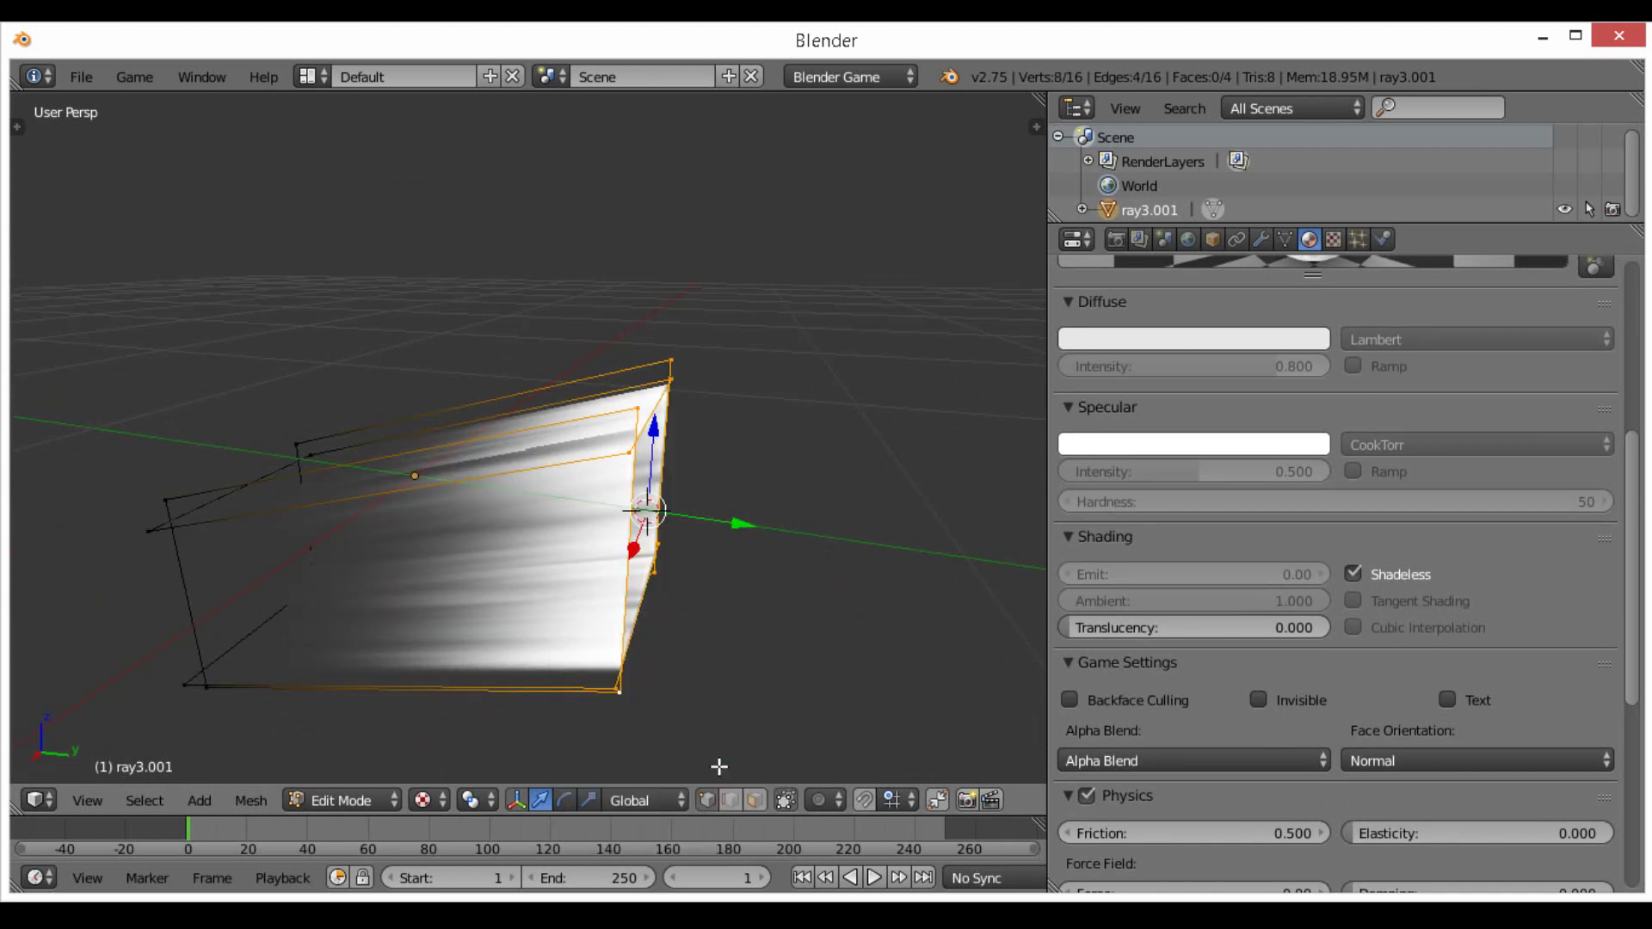
Add a plane at the 3D cursor within the beam mesh and rotate it 90° in right view to stand vertically
middle_drag(723, 763, 719, 766)
key(KP_1)
key(KP_3)
key(shift+a)
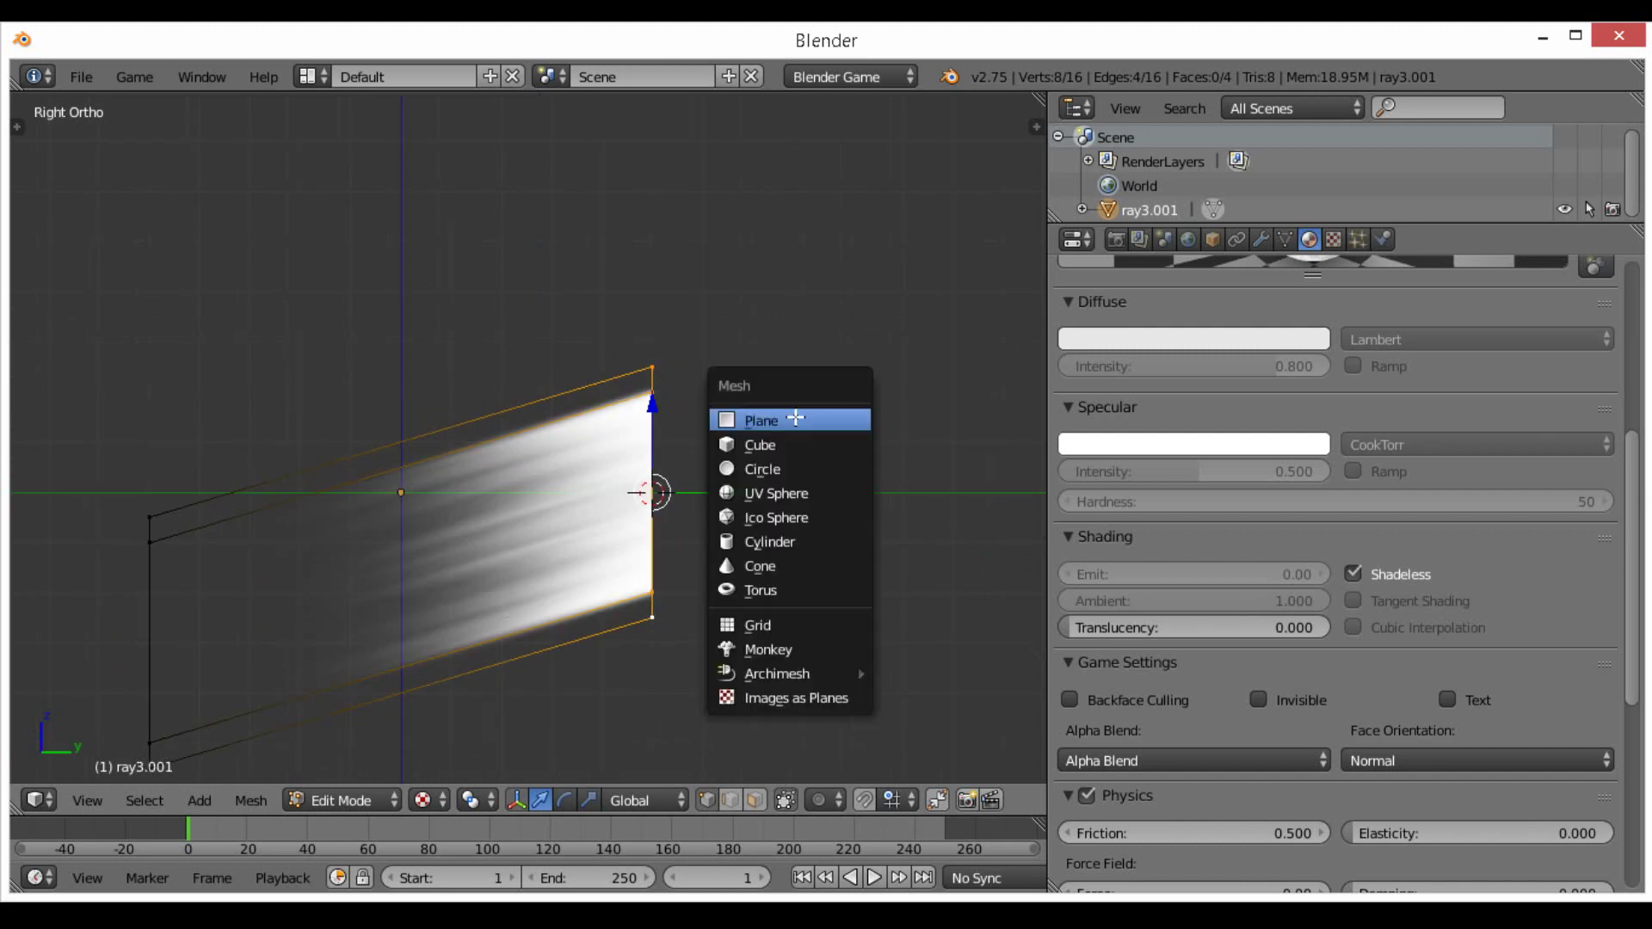
click(795, 420)
key(r)
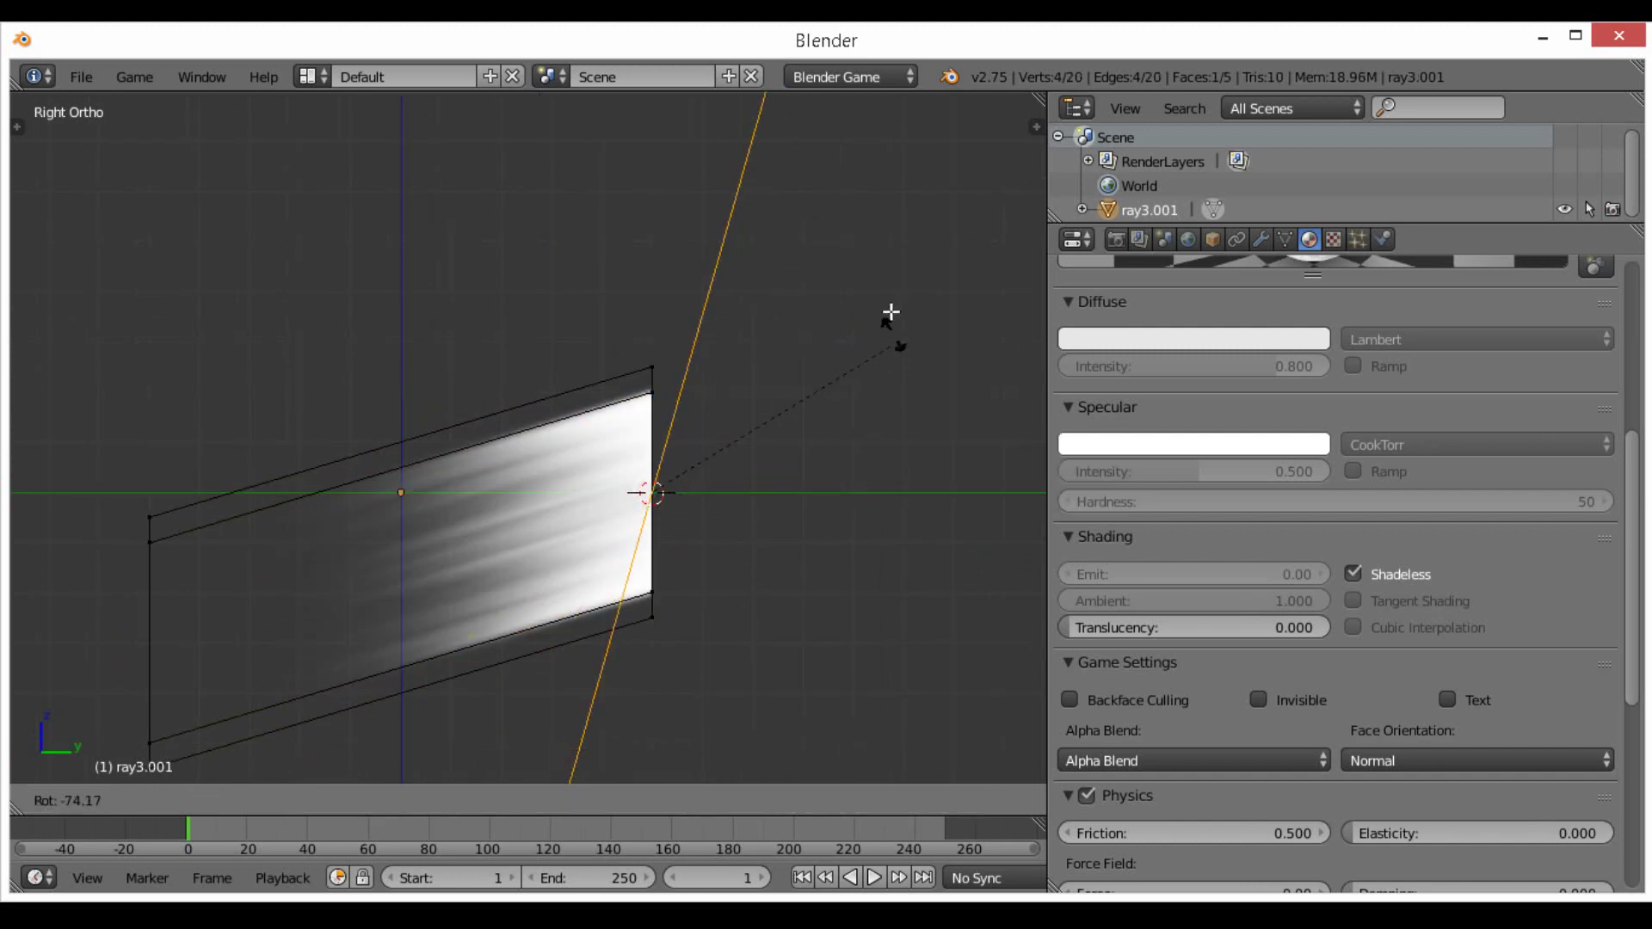
click(878, 247)
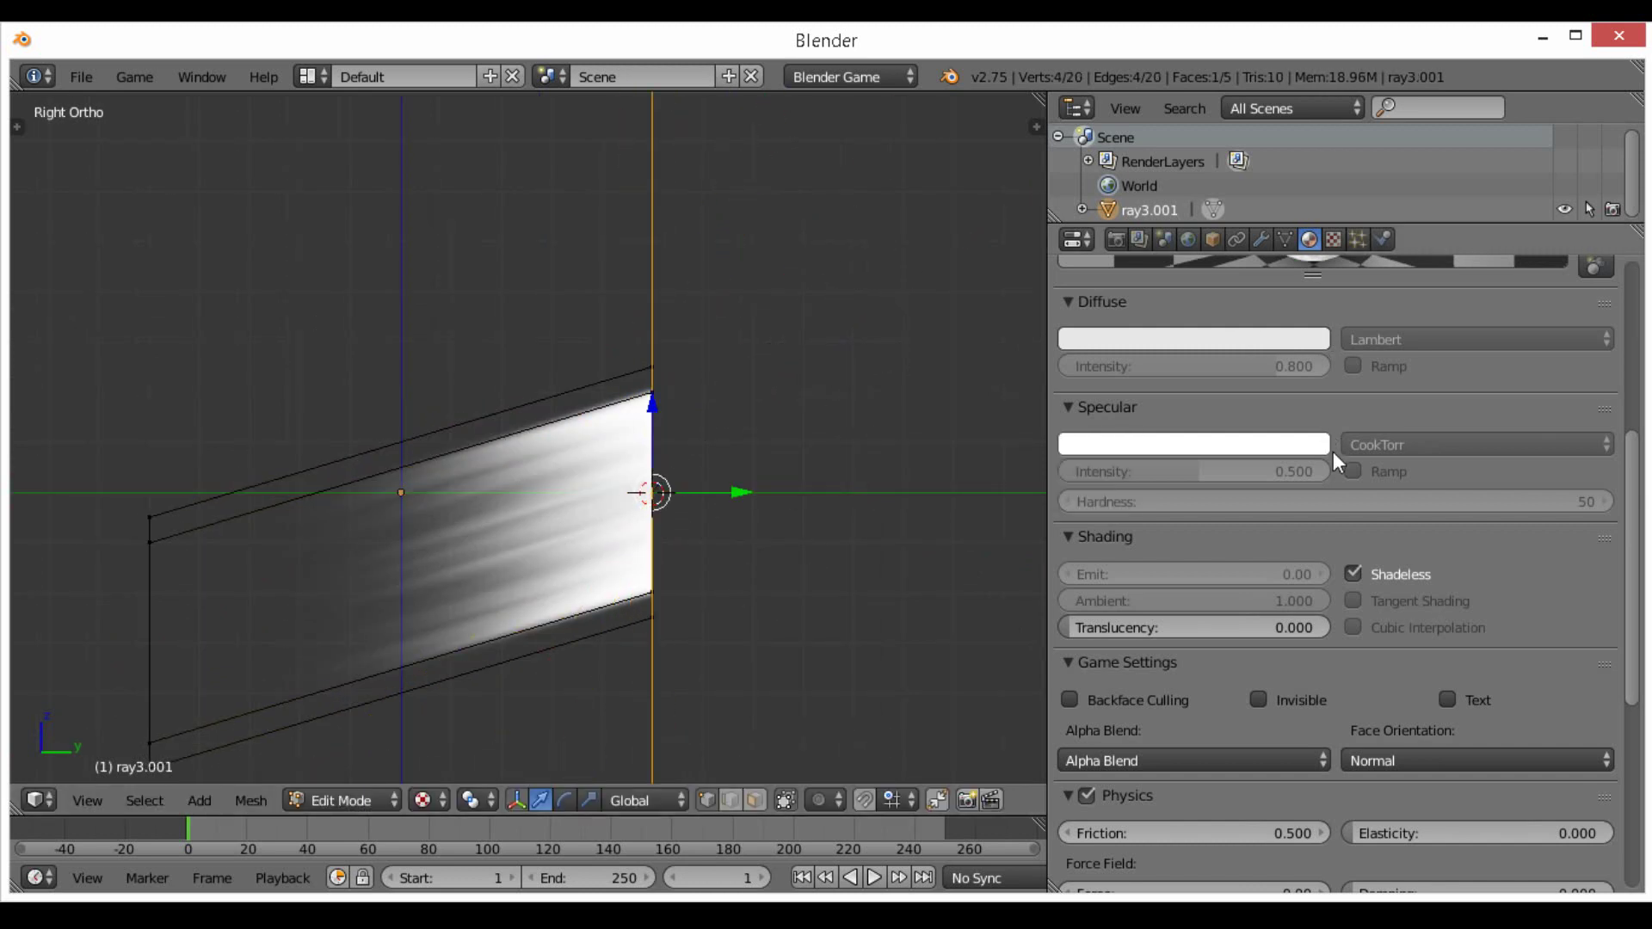
Add a second material slot to the beam object and create a new material in it
scroll(1377, 438, up, 10)
click(1621, 320)
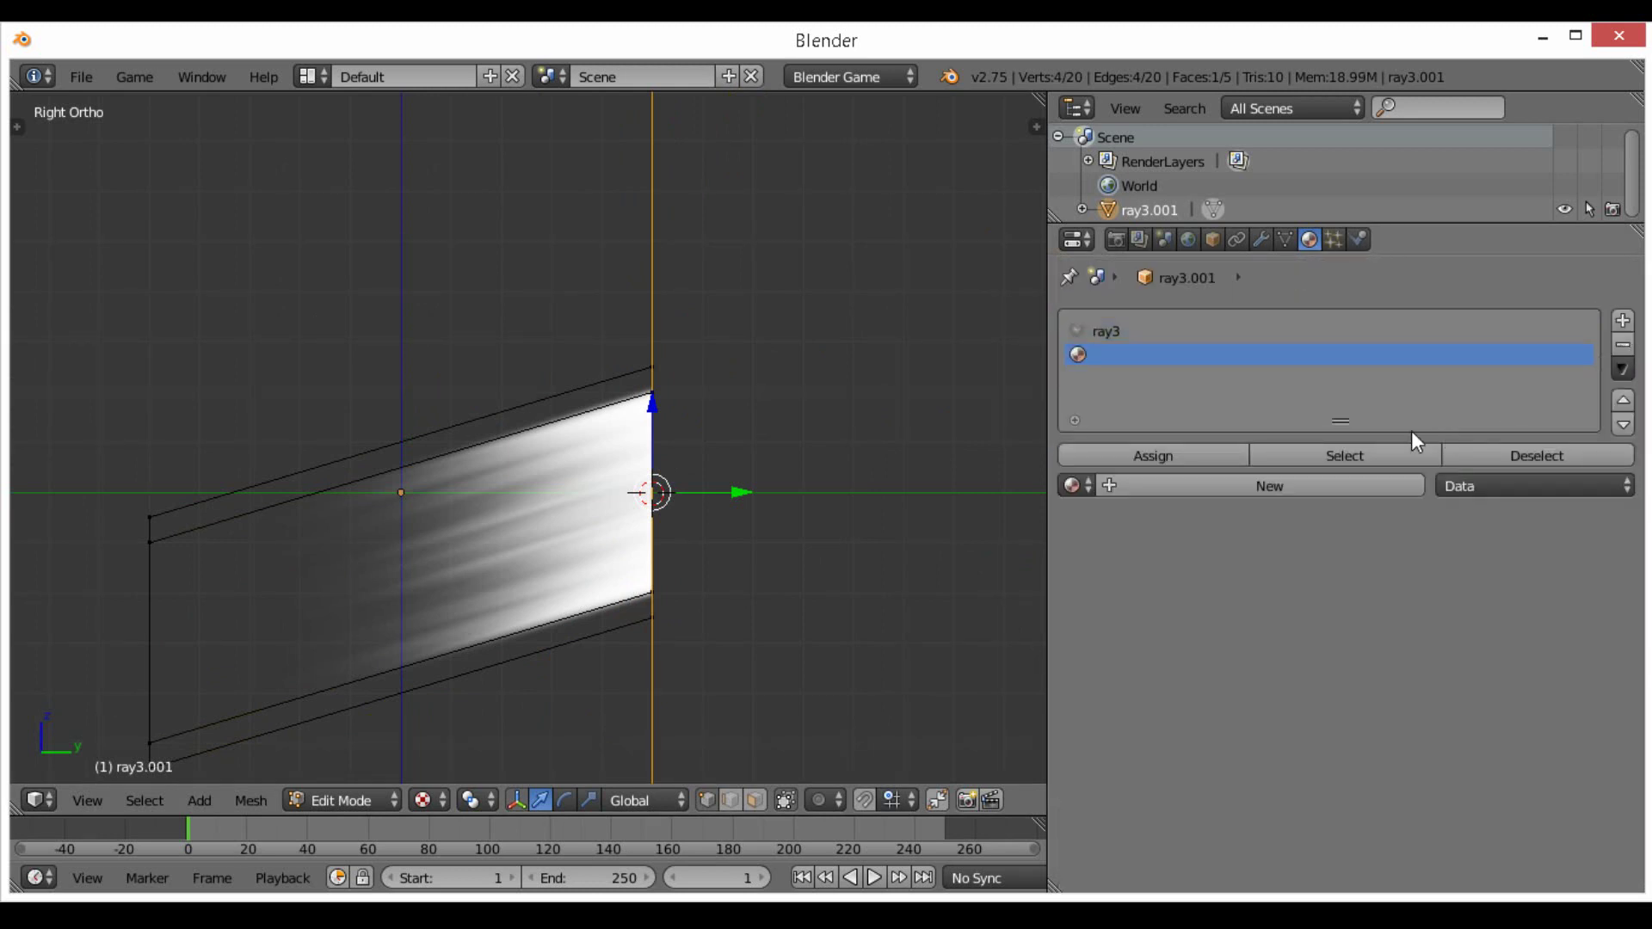
click(1380, 487)
Set the new material's specular intensity to 0 and diffuse intensity to 1, and make it shadeless
scroll(1278, 736, down, 5)
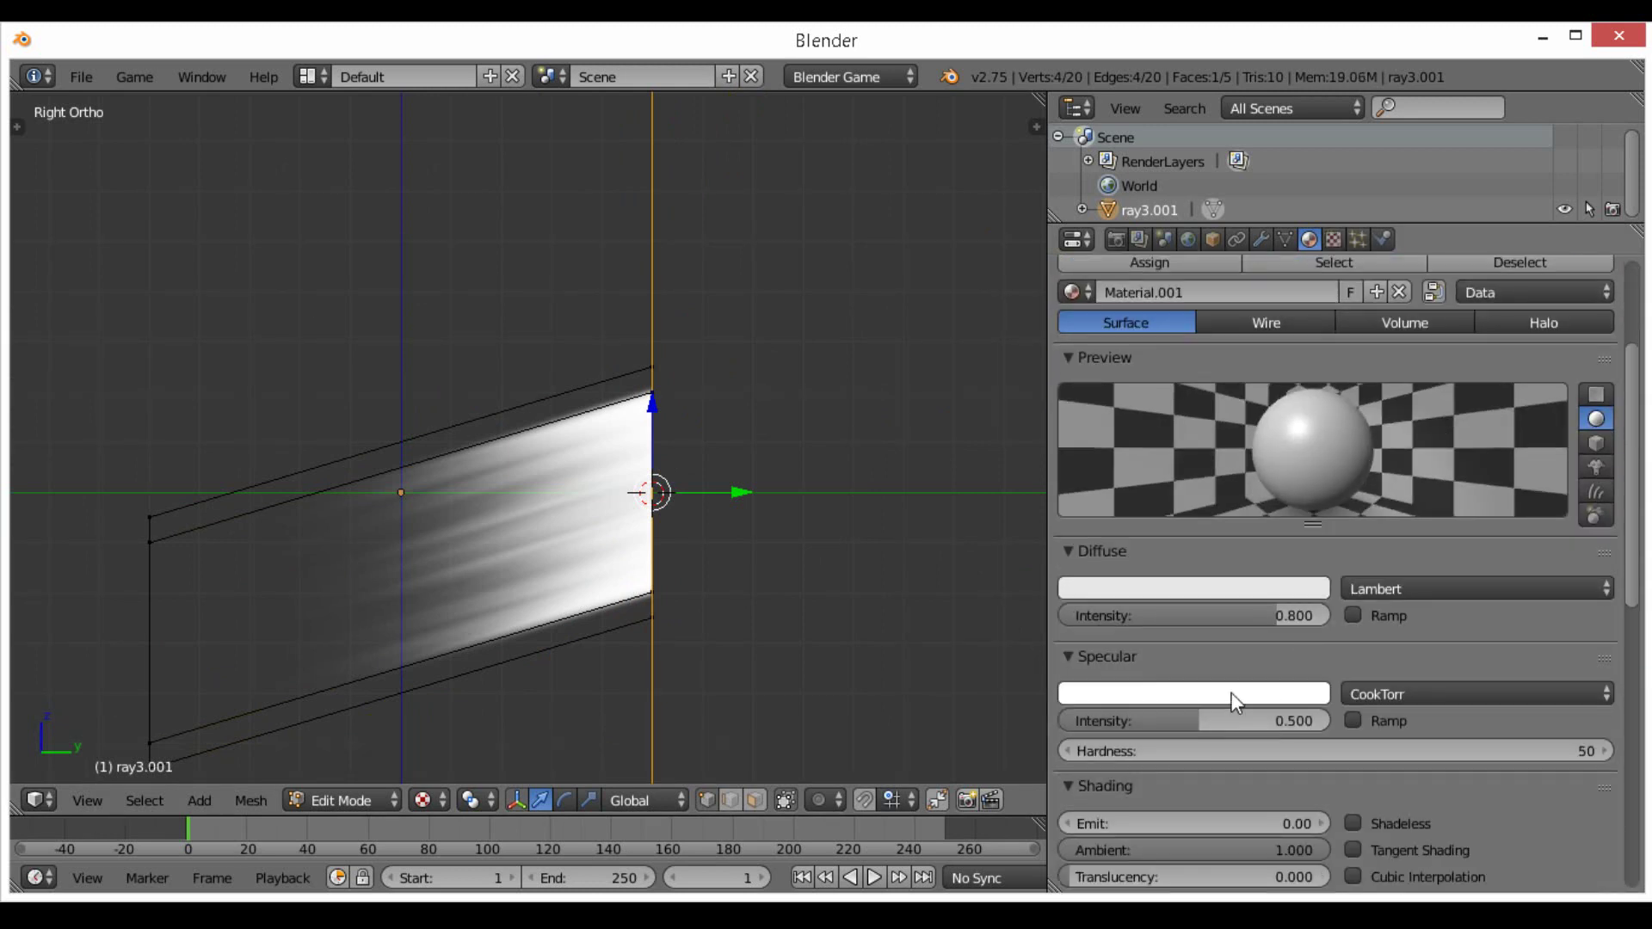
drag(1205, 720, 1067, 721)
drag(1218, 616, 1330, 616)
click(1358, 821)
scroll(1253, 580, down, 4)
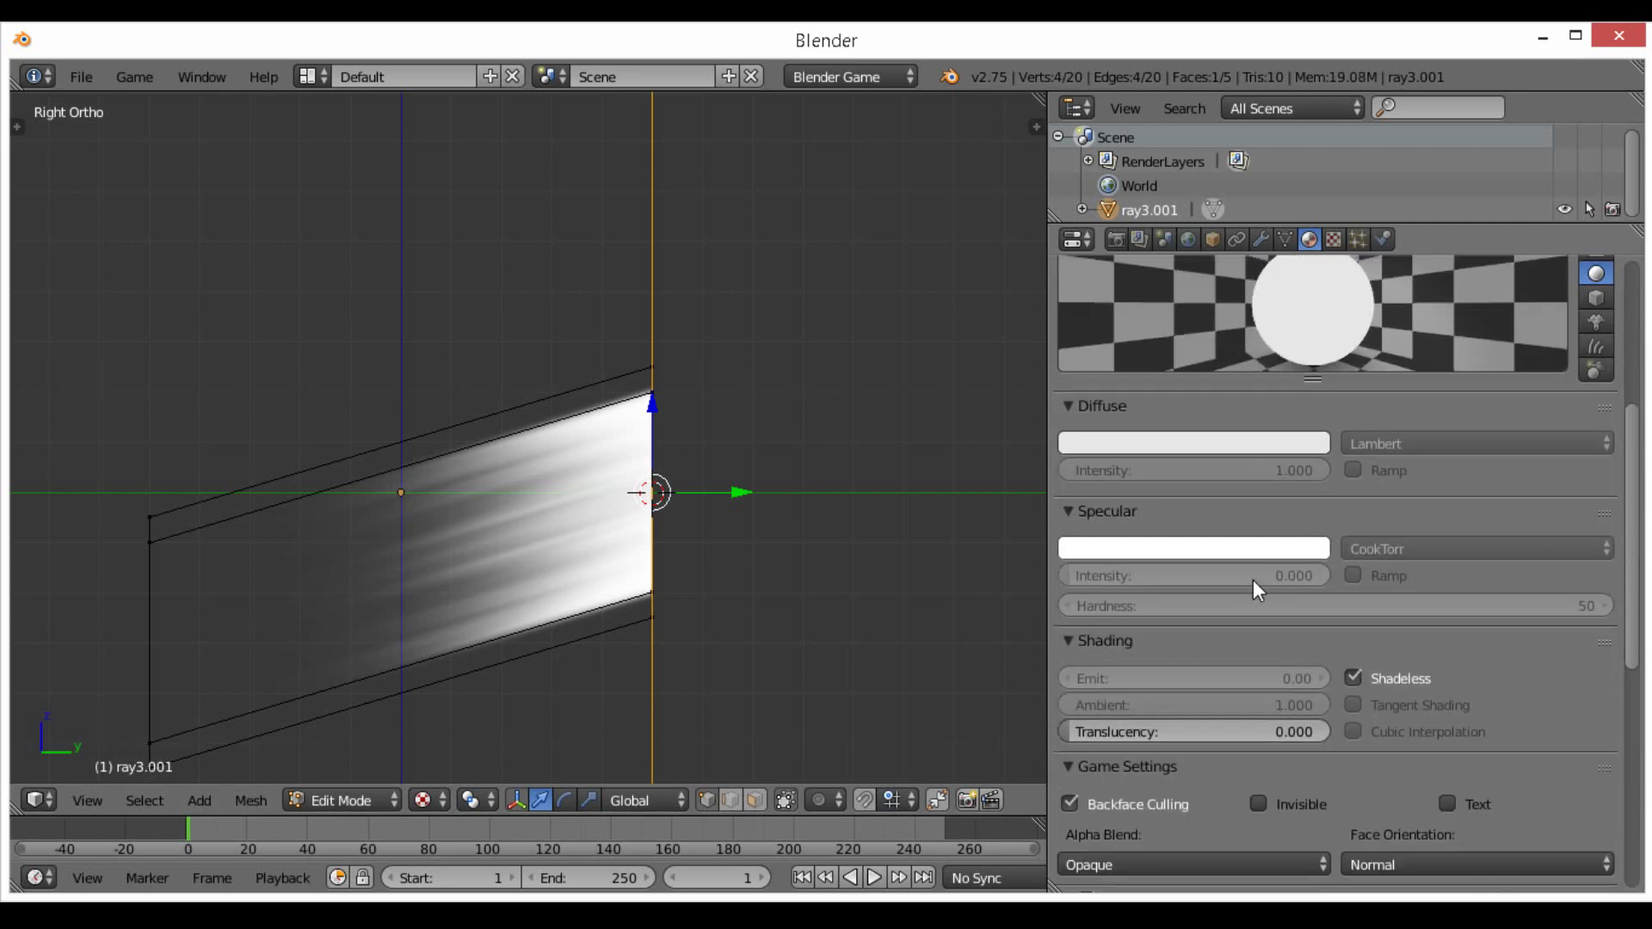
scroll(1266, 611, down, 3)
scroll(1136, 705, down, 2)
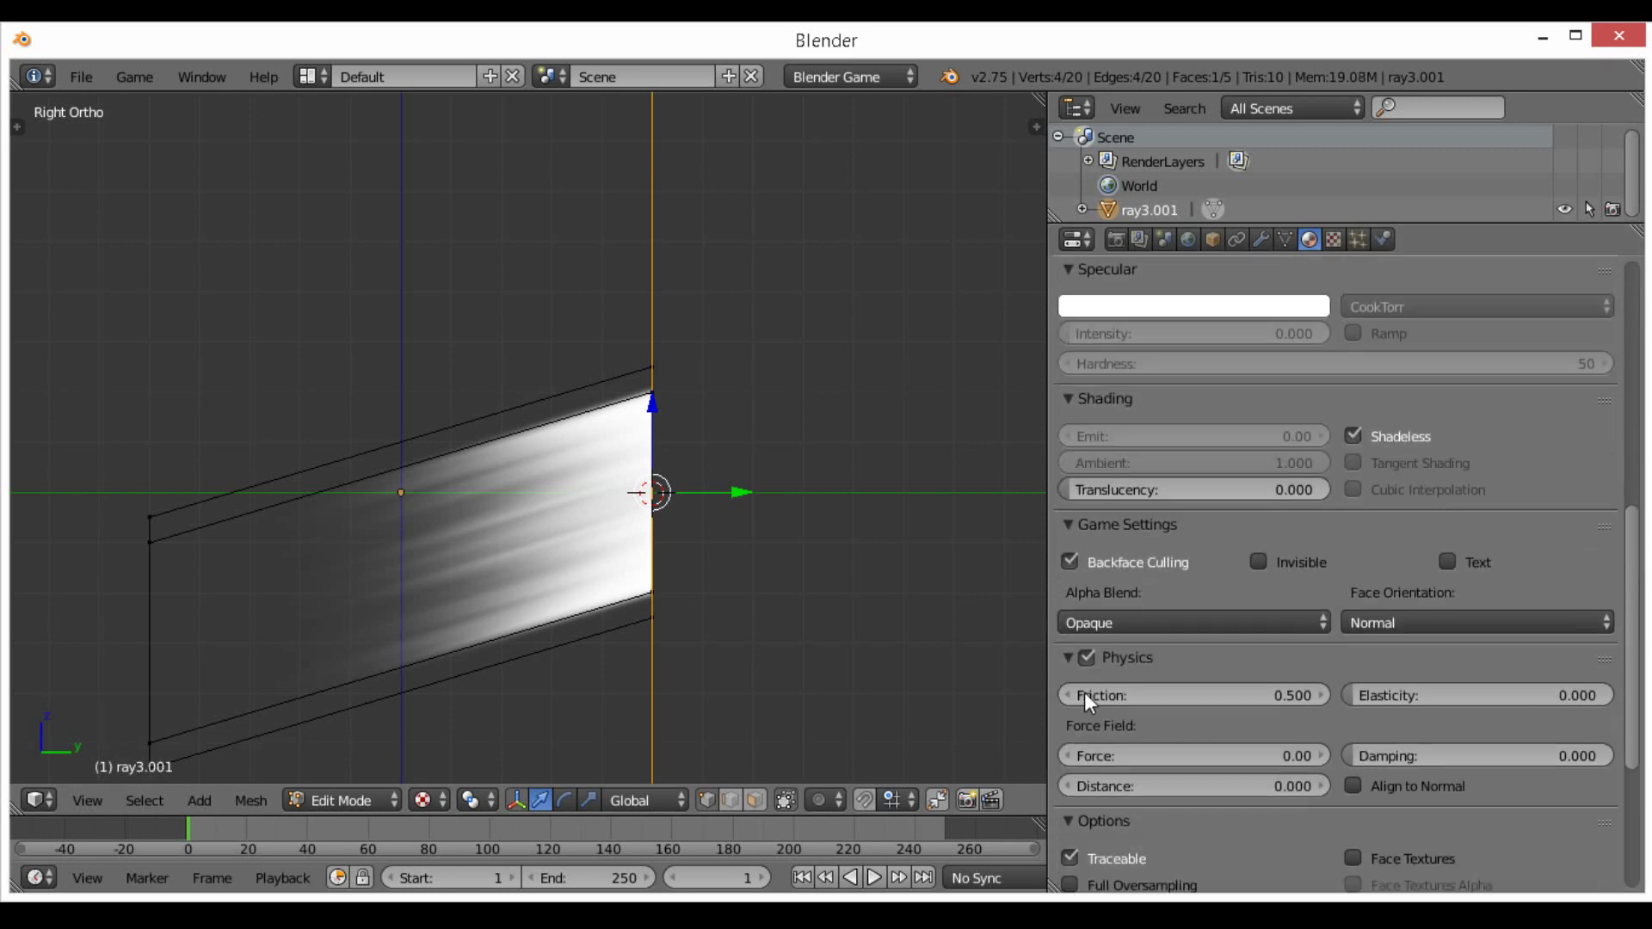
Flip the normal direction of the newly added vertical plane
middle_drag(482, 451, 646, 491)
key(KP_5)
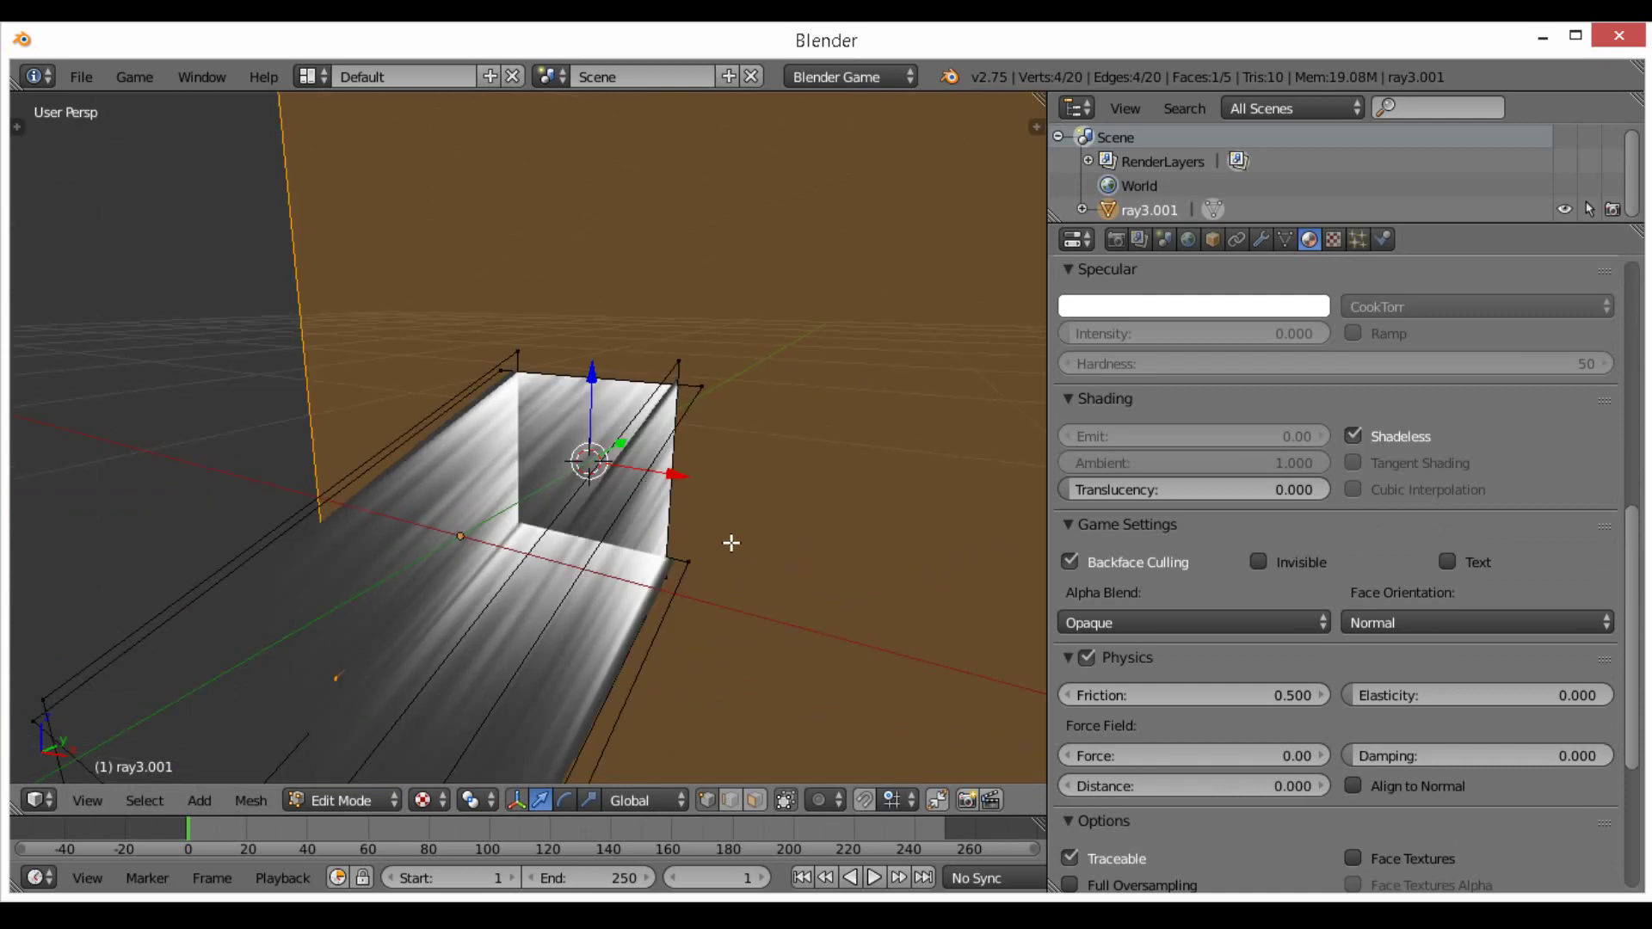
key(t)
click(23, 245)
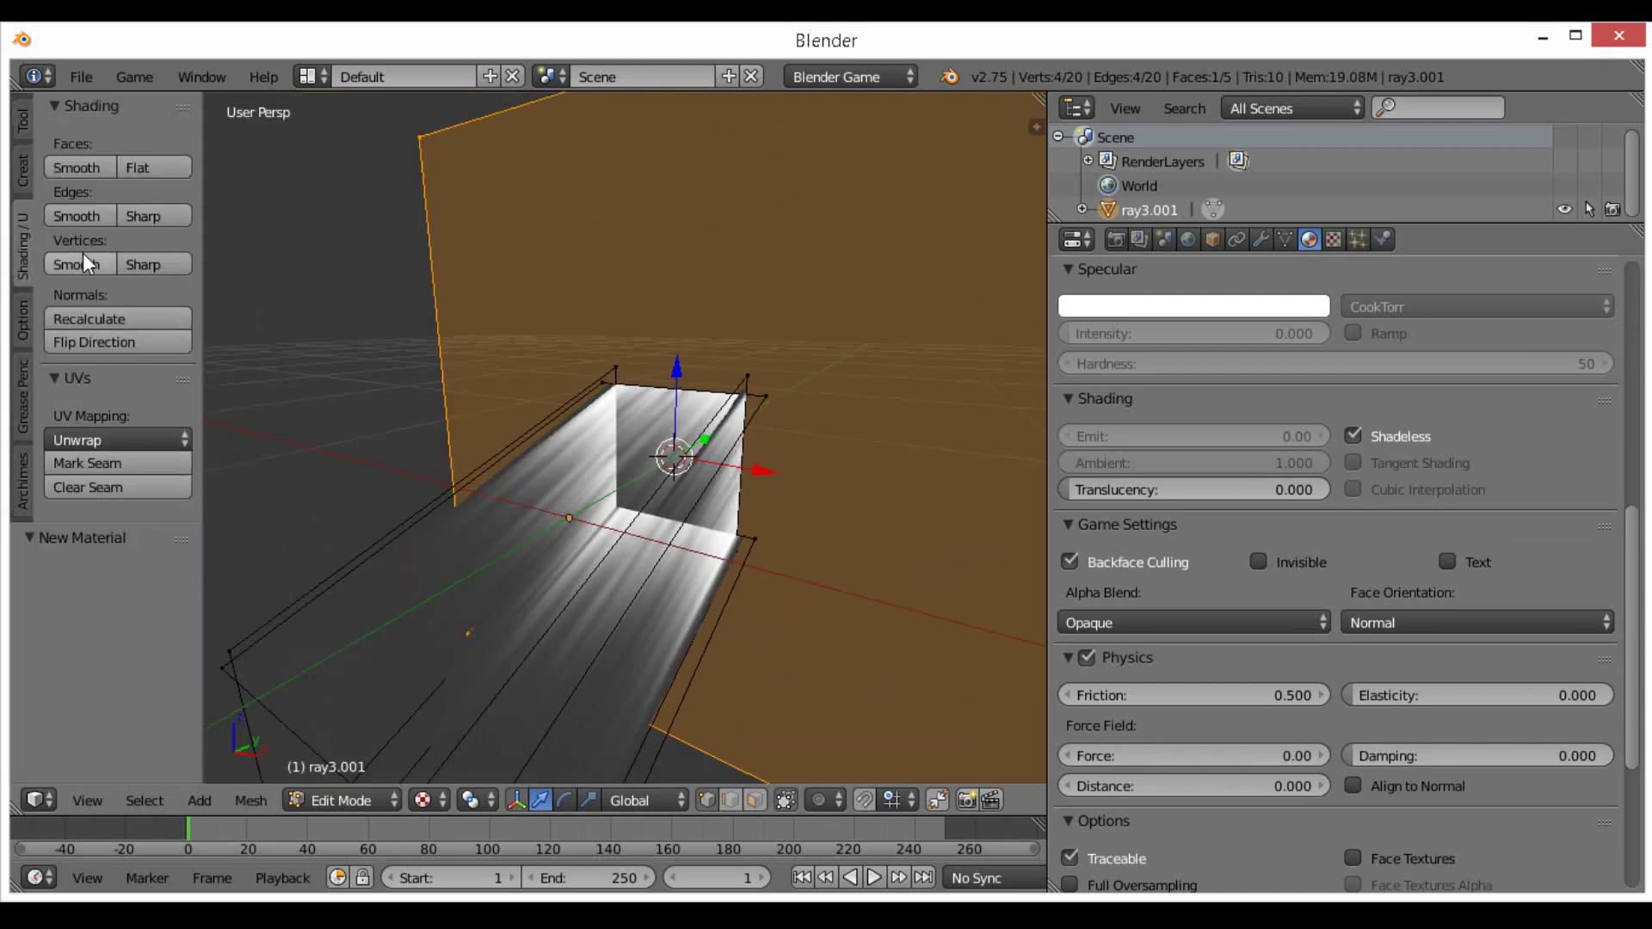
click(115, 345)
Assign the new shadeless material to the selected vertical plane
scroll(1356, 423, up, 6)
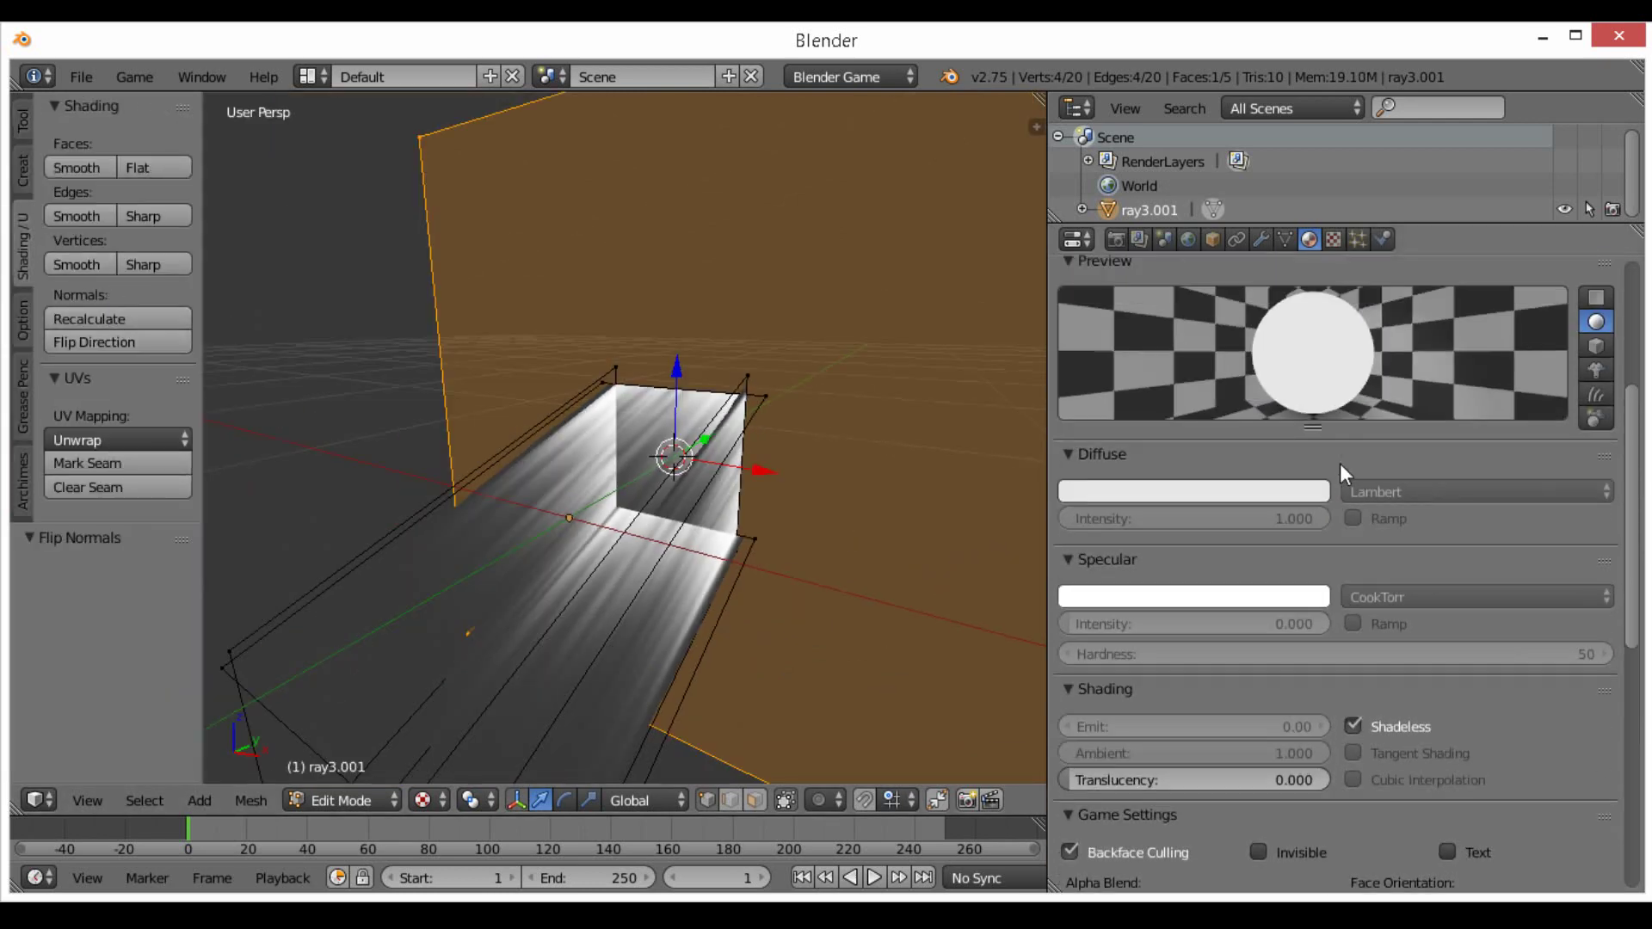
scroll(1325, 471, up, 4)
click(1112, 312)
Scale the vertical plane down by 0.231 and again by about 0.88 to fit the beam's bright opening
key(s)
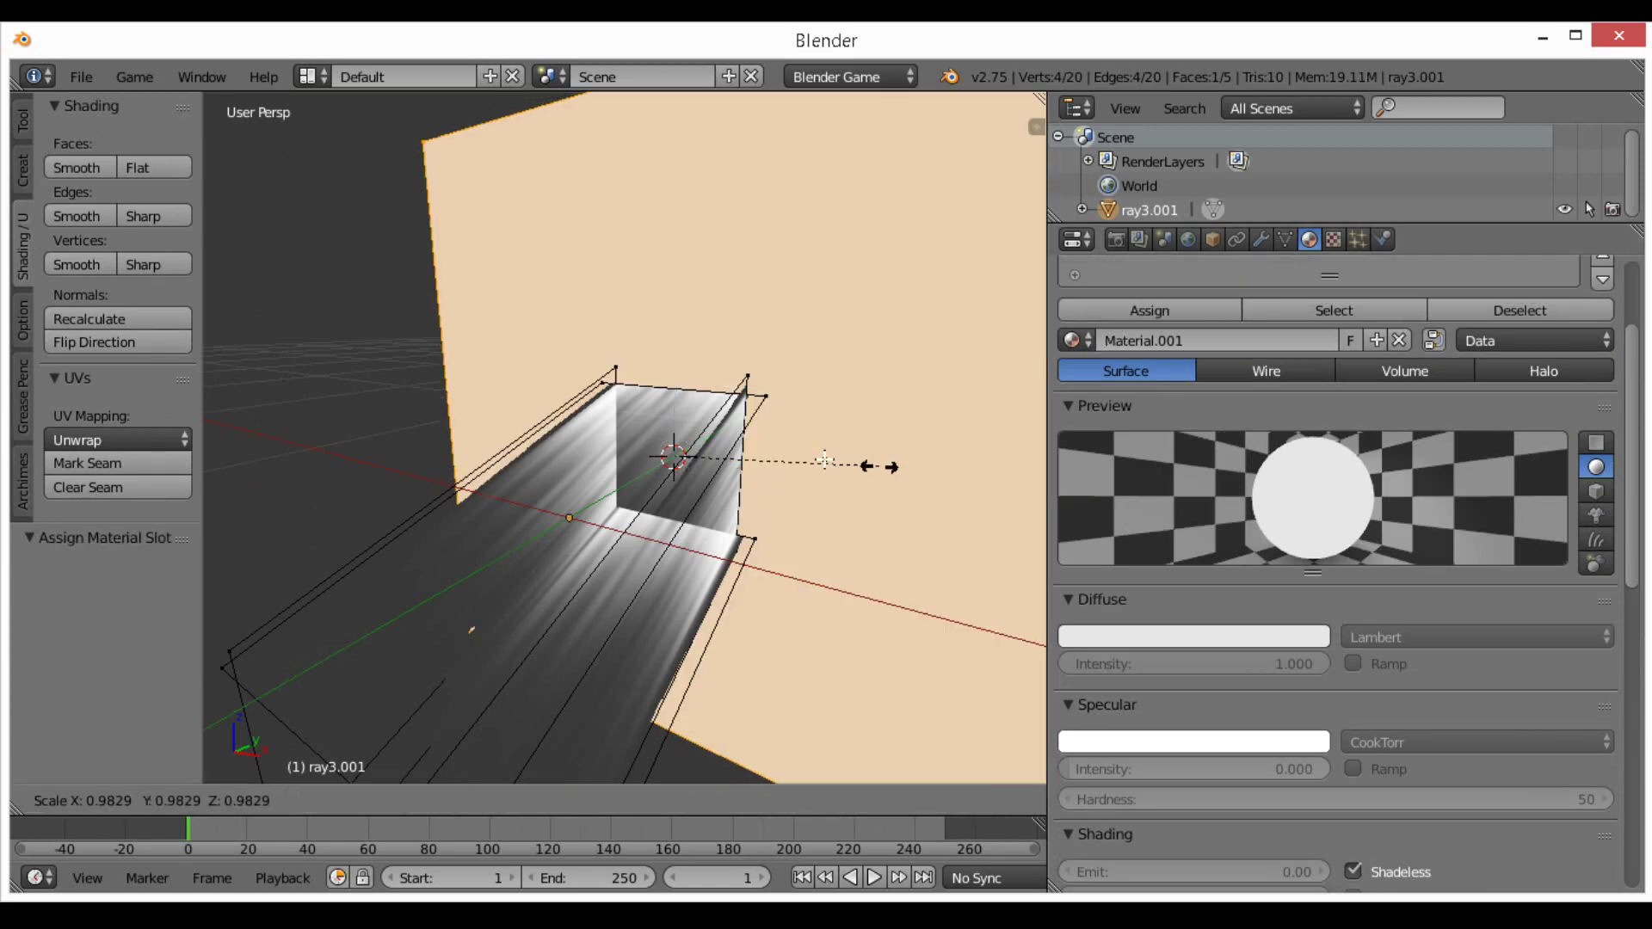
click(723, 444)
key(s)
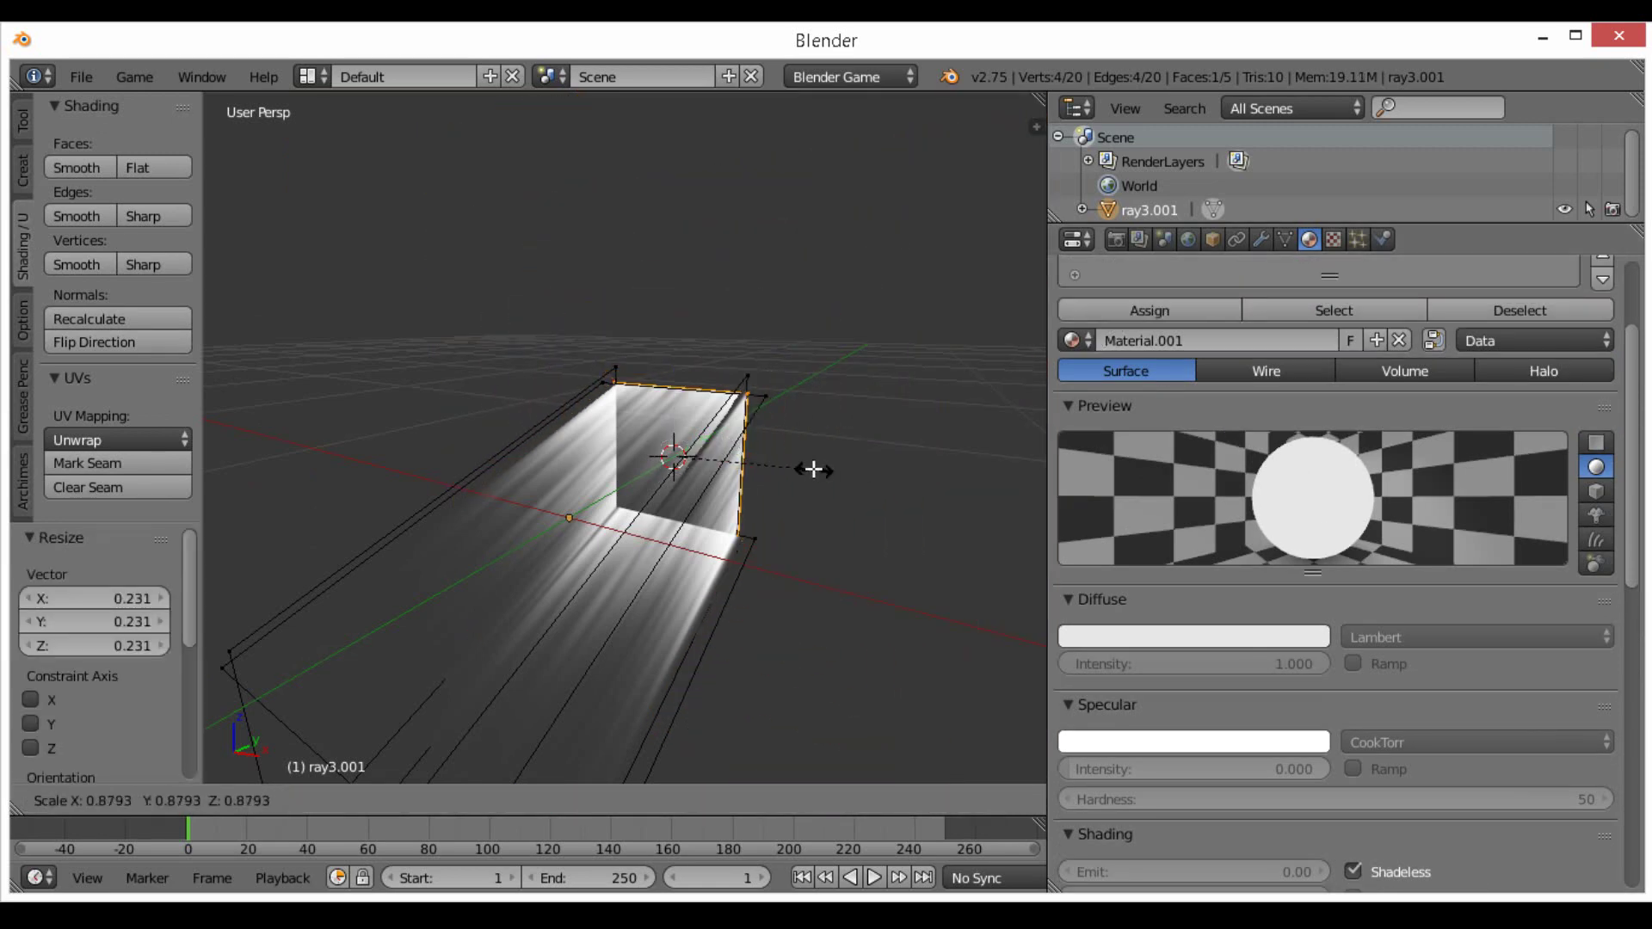
click(811, 468)
key(Tab)
Preview the beam with its end plane in the game engine, looking at the bright opening from outside
middle_drag(668, 482, 731, 432)
key(p)
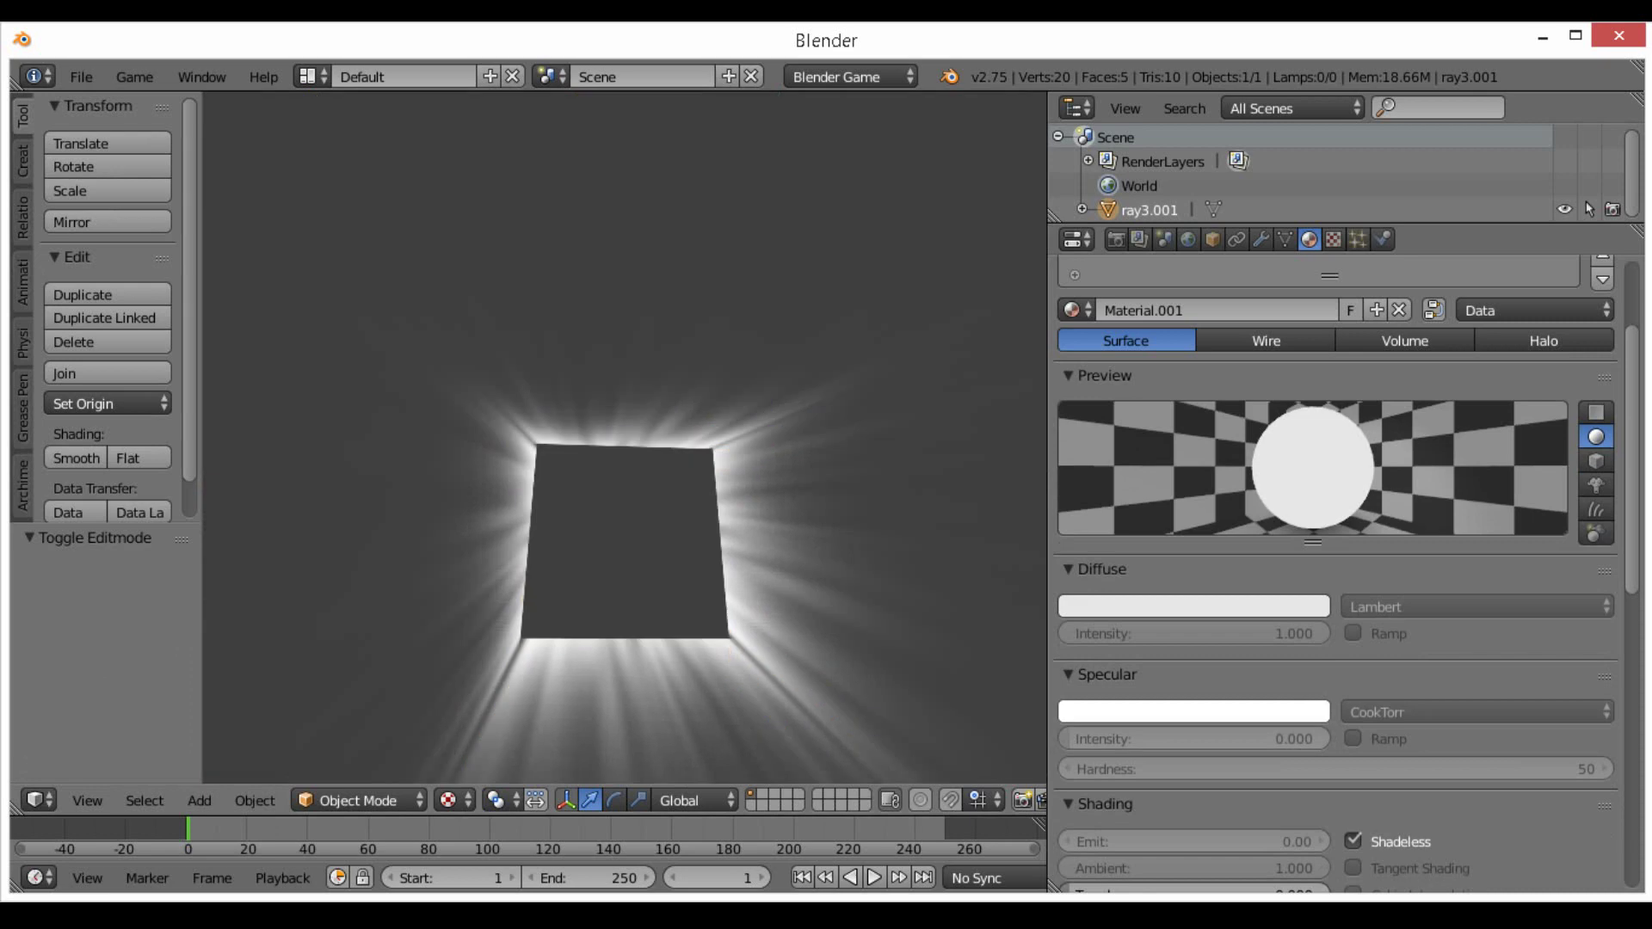
key(Escape)
Flip the end plane's normals to face outward and preview the beam in the game engine again
key(Tab)
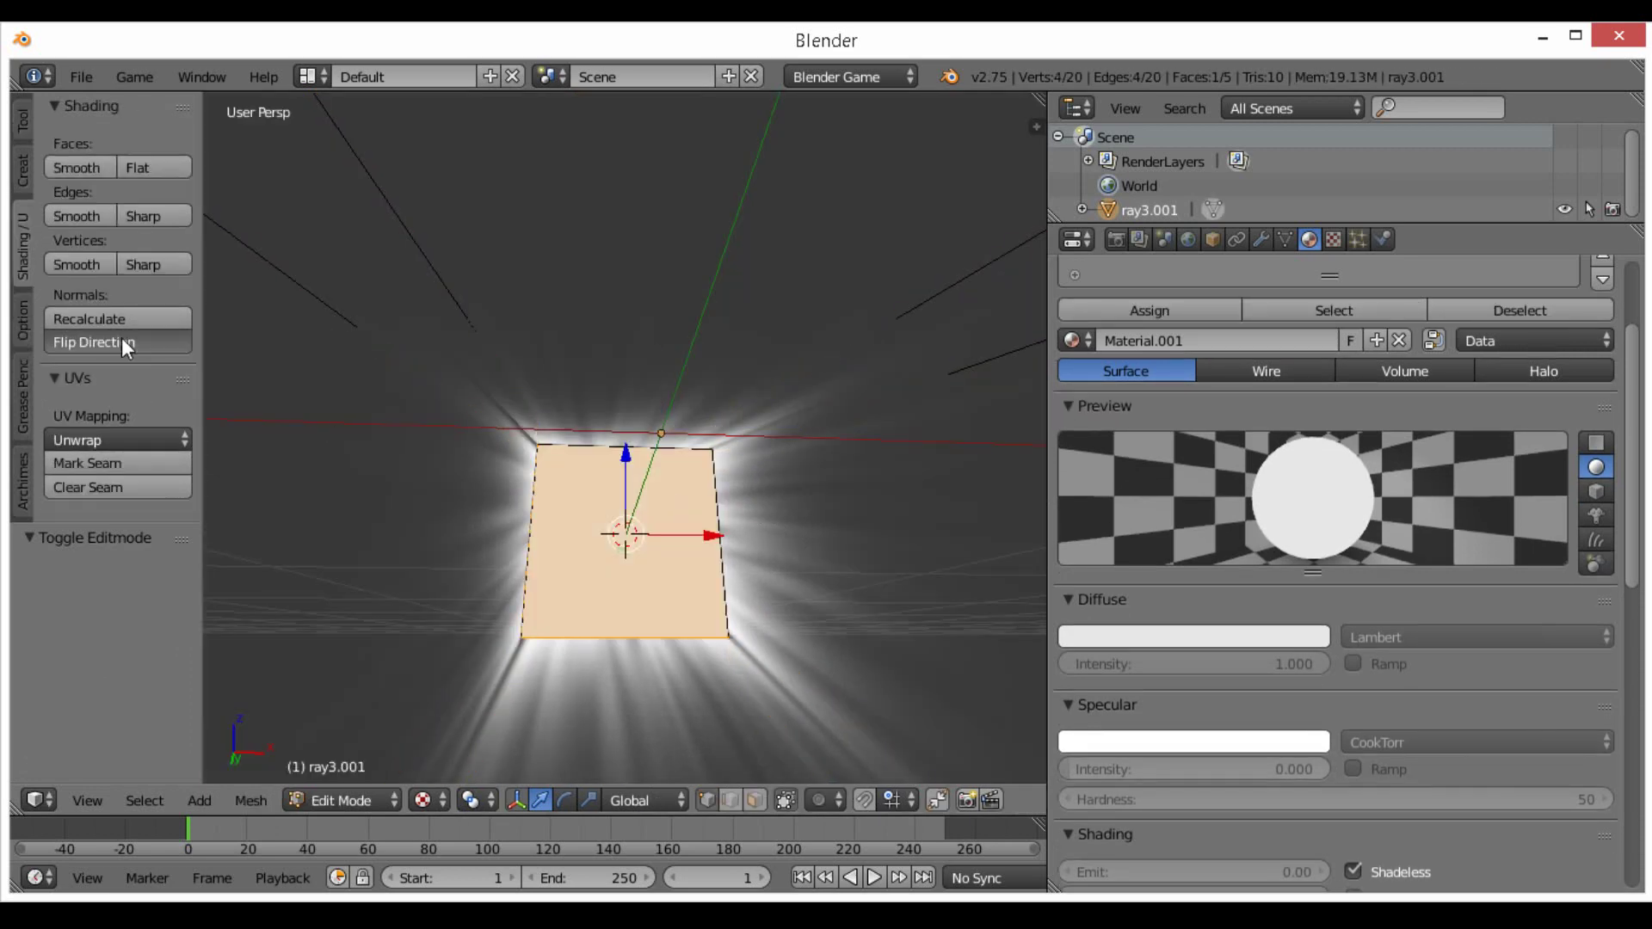
key(t)
key(Tab)
key(p)
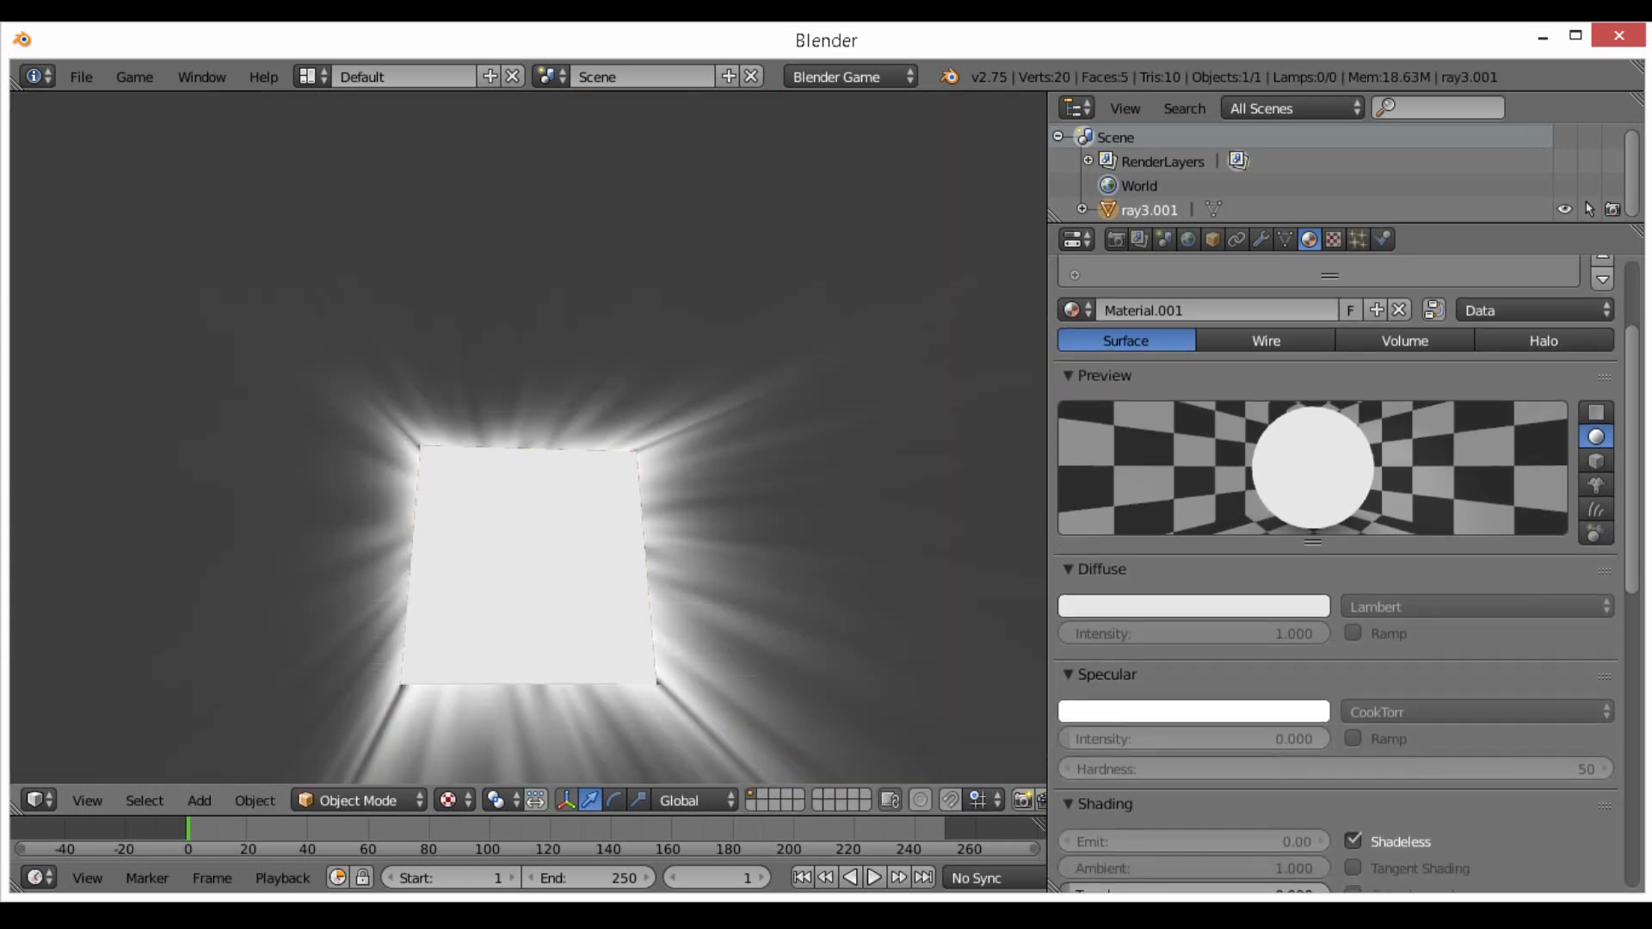
key(Escape)
key(Tab)
key(s)
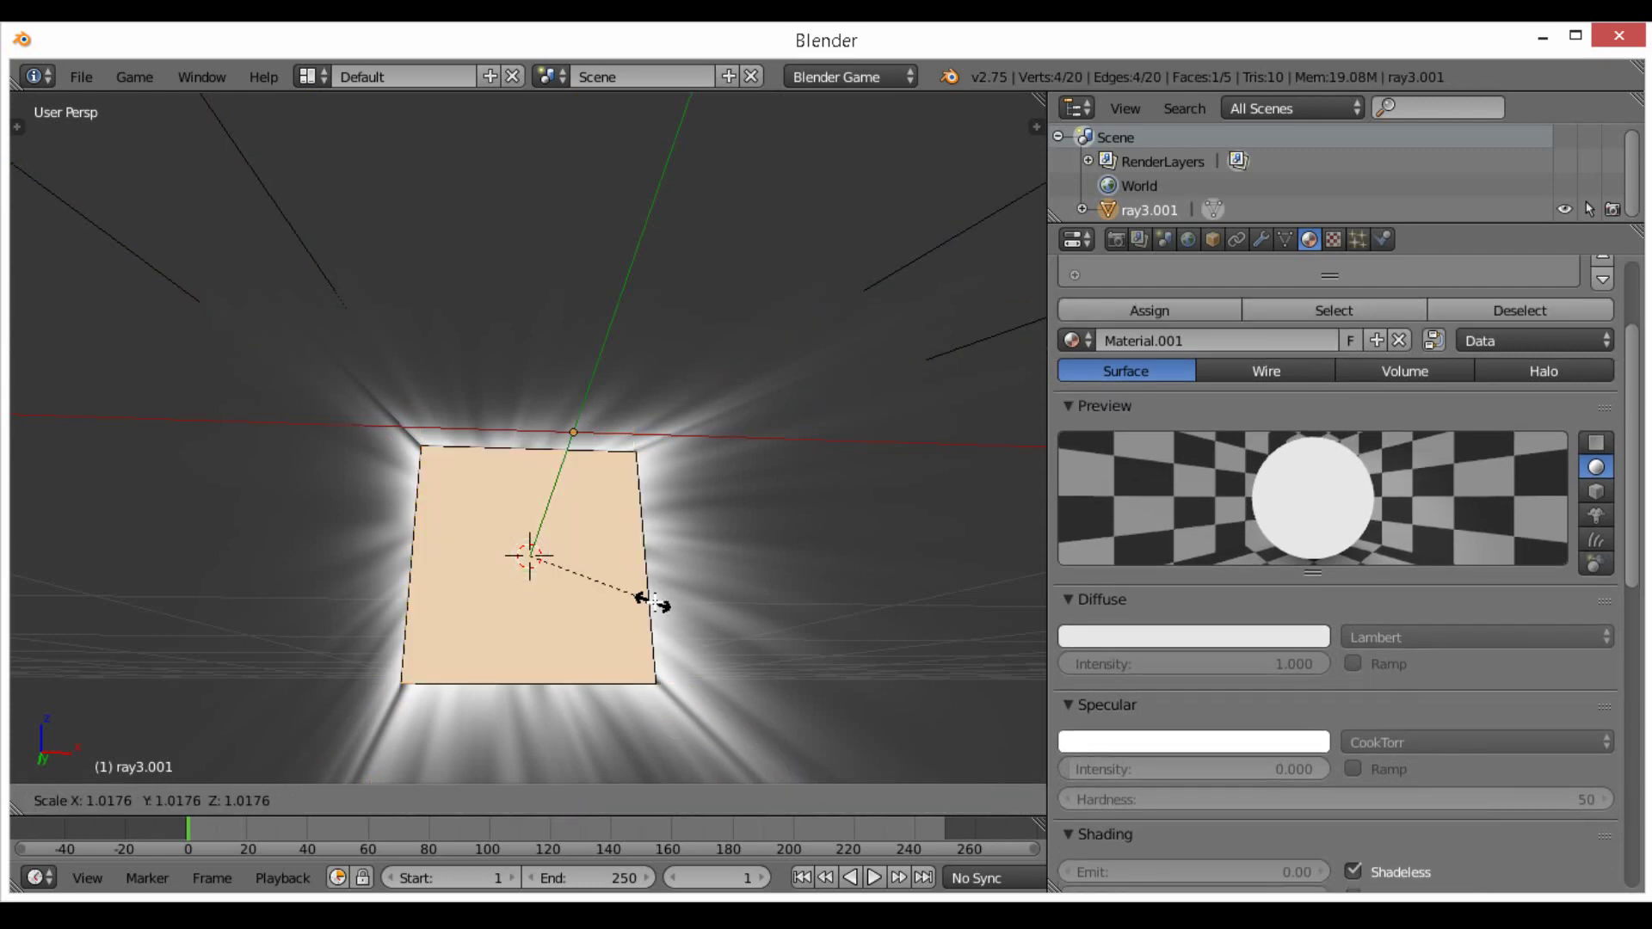
key(Escape)
middle_drag(684, 620, 416, 674)
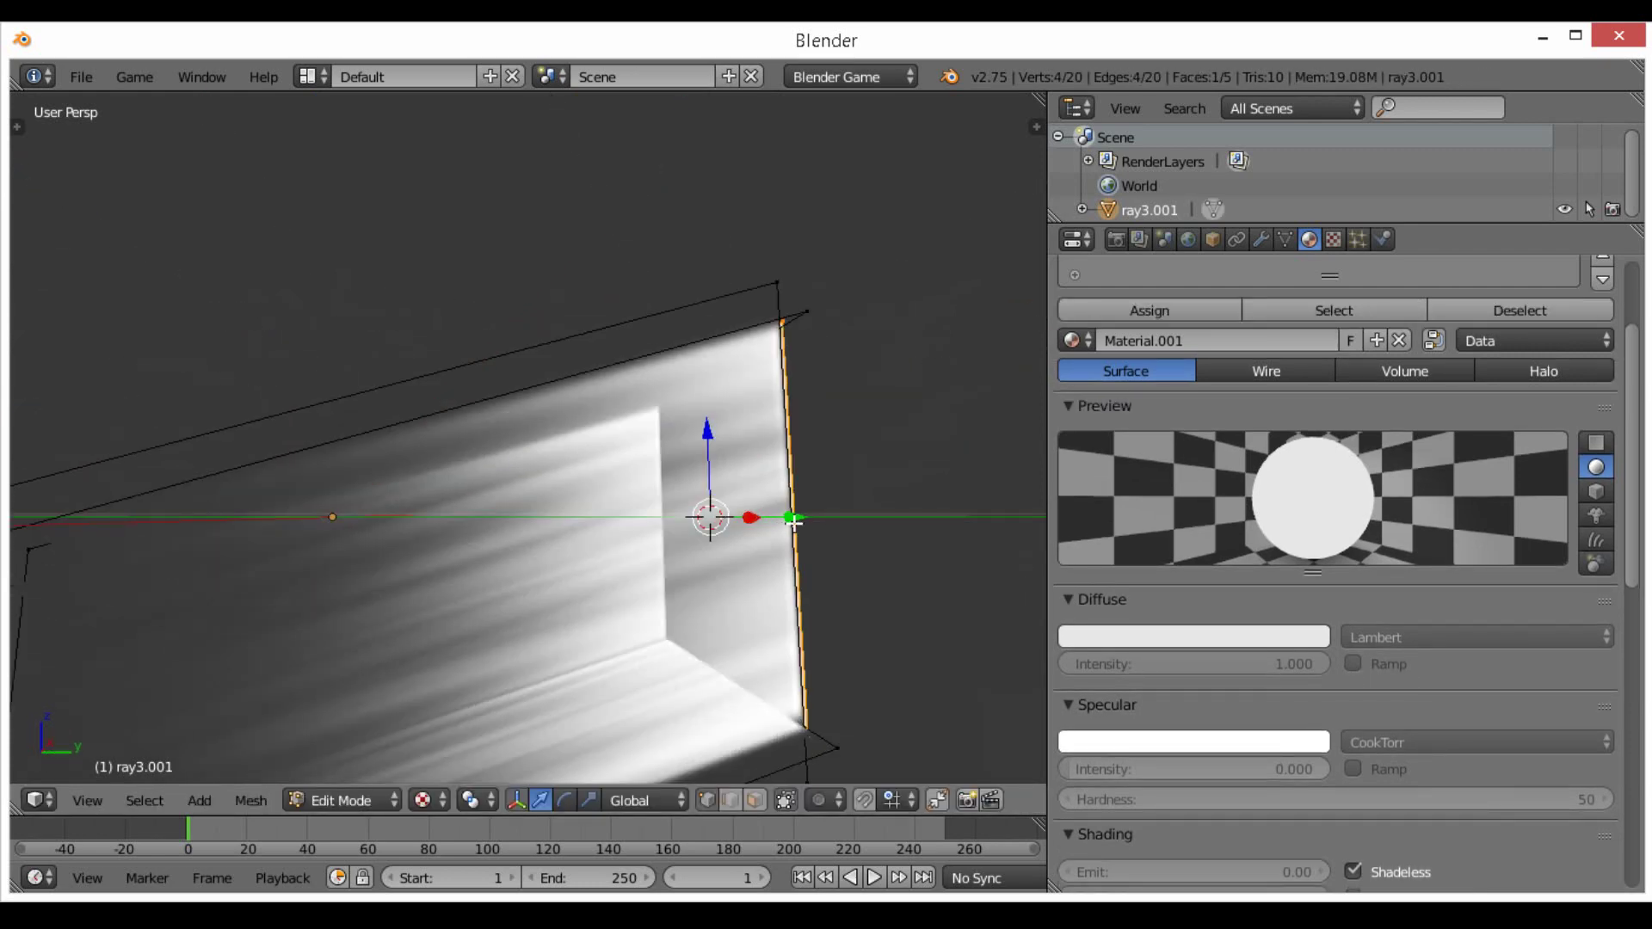
middle_drag(712, 517, 701, 583)
key(Tab)
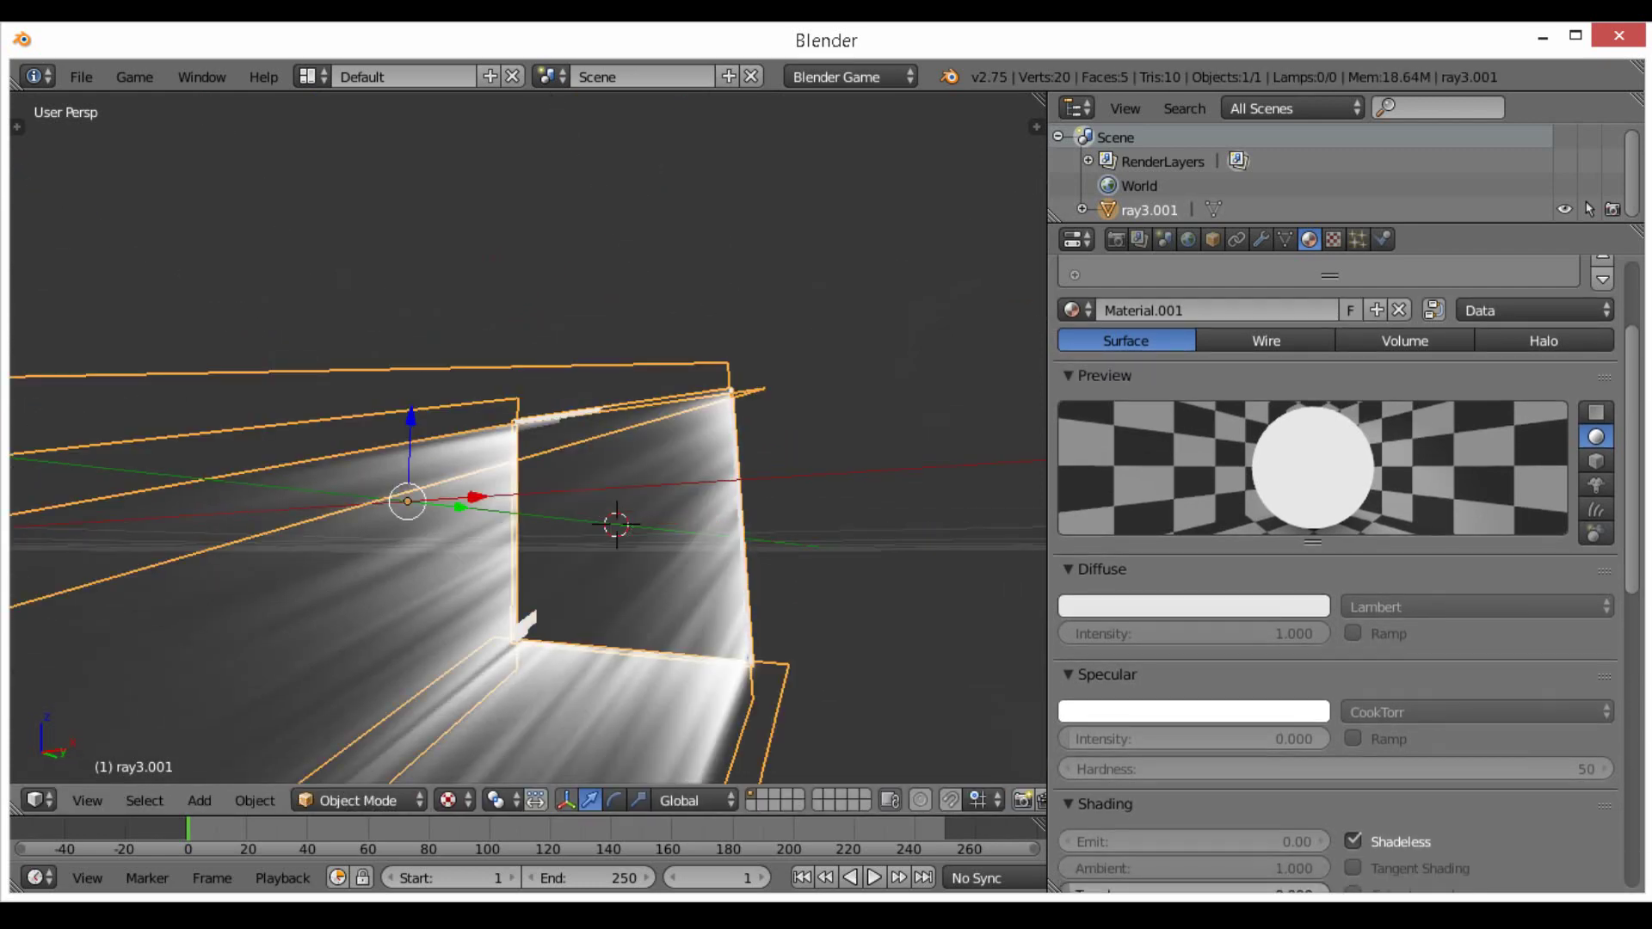
Preview the beam and its end plane in the game engine from an oblique side view
key(p)
key(Escape)
Turn off the shadeless option of the end plane's material and set its Emit value to 2
middle_drag(952, 602, 738, 517)
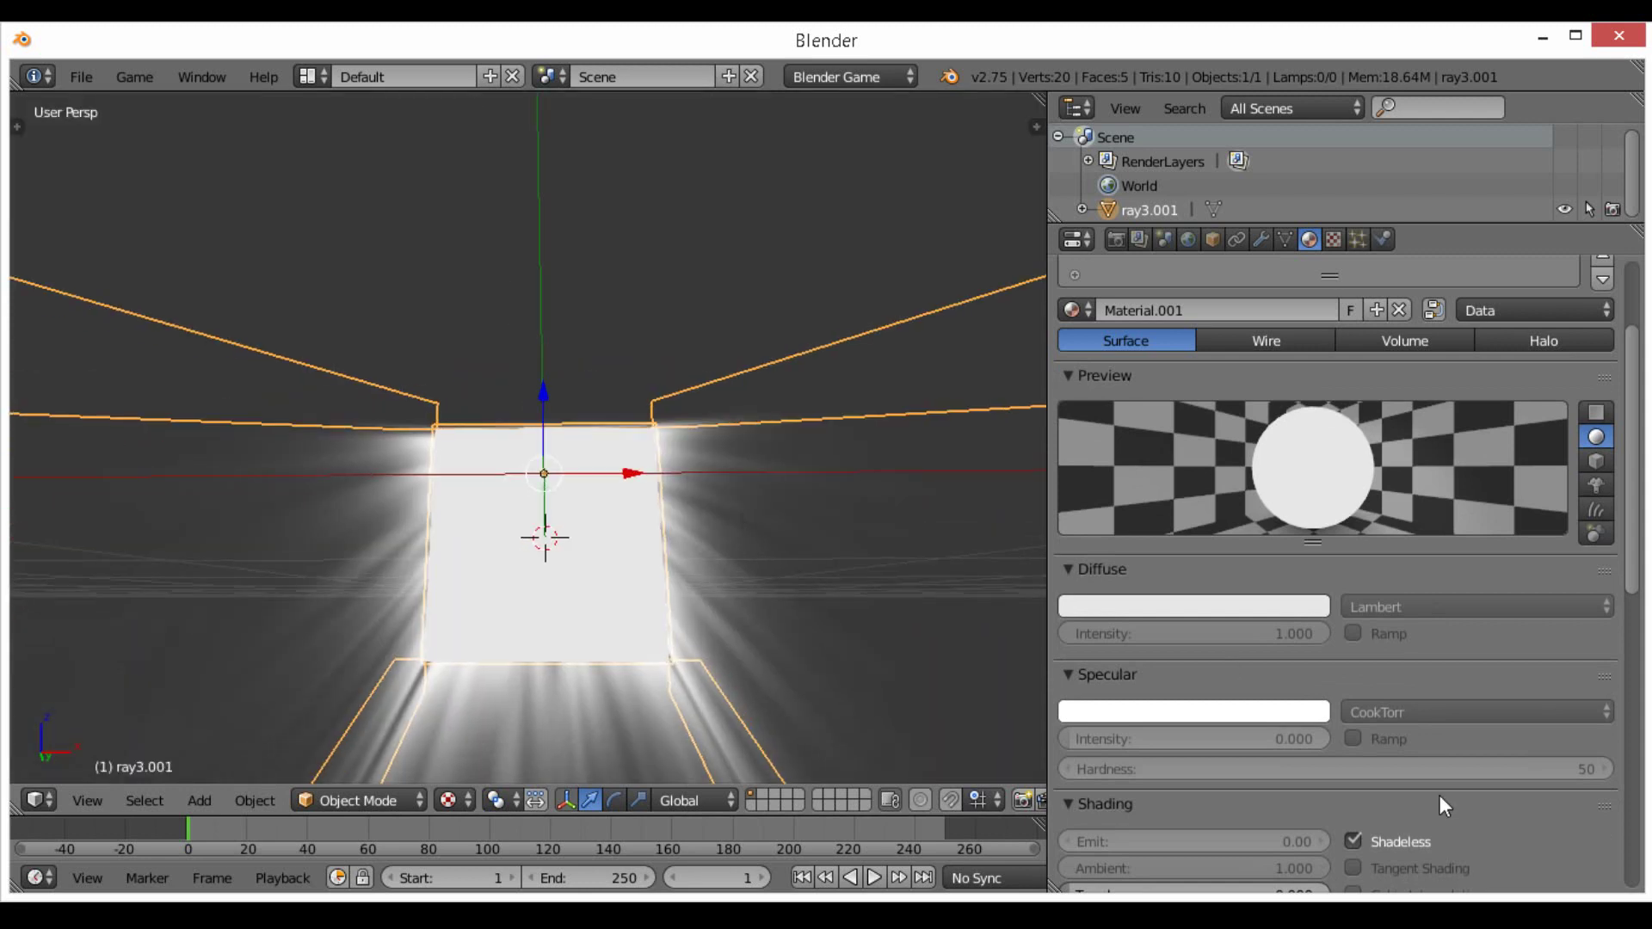
click(1353, 840)
click(1153, 840)
text(2)
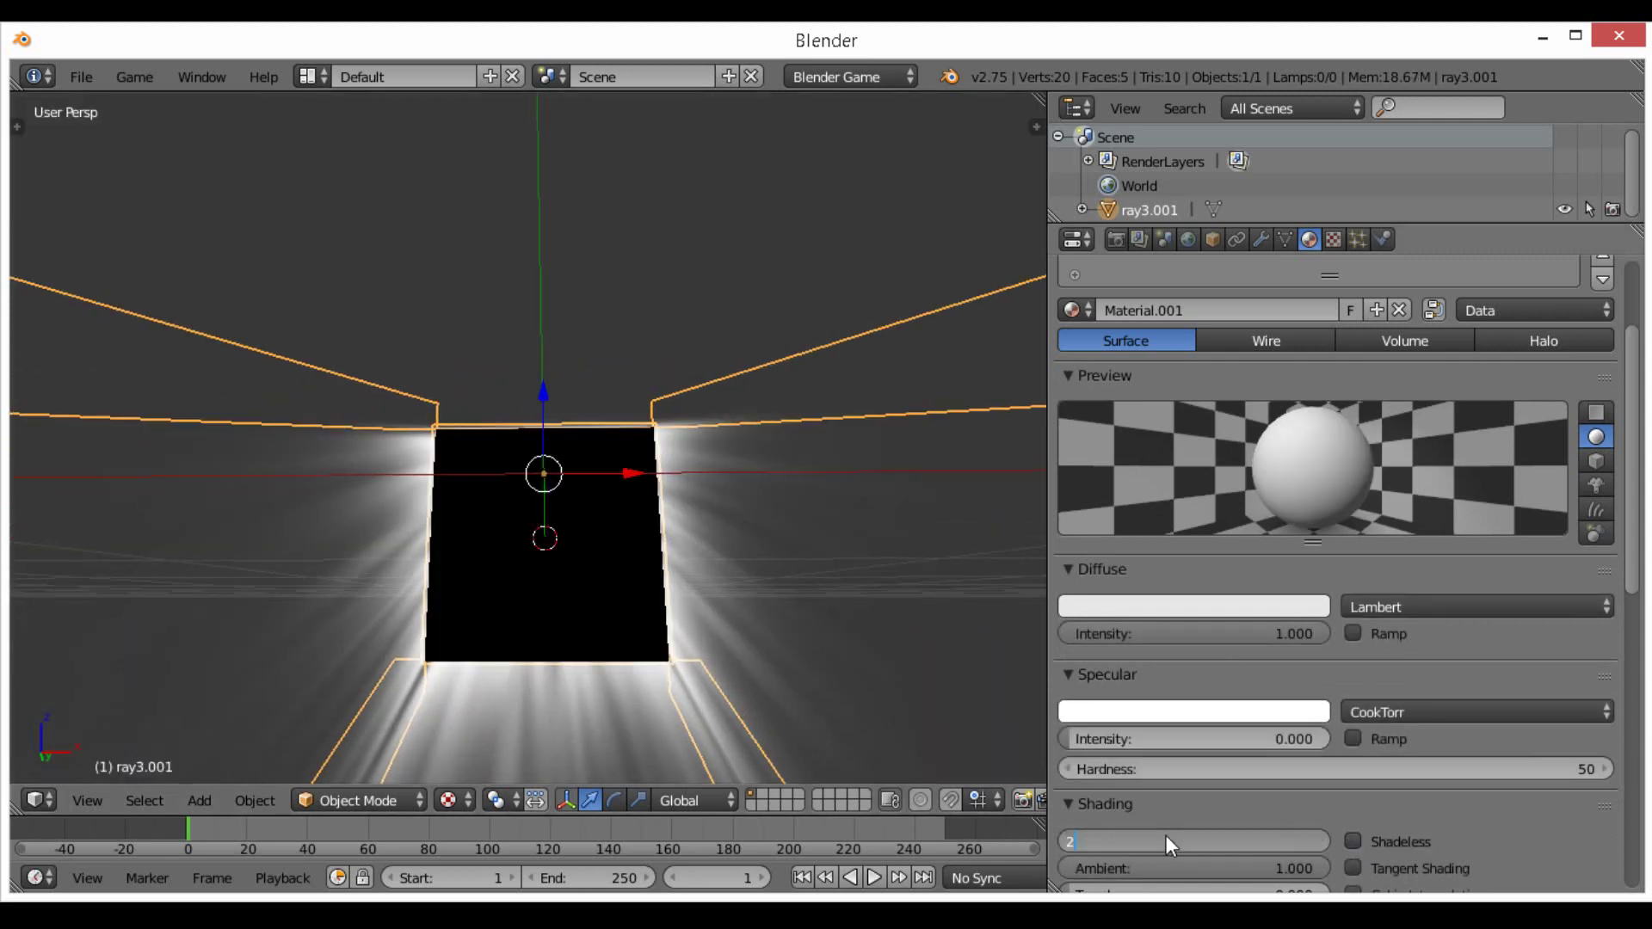
key(Return)
Preview the emissive end plane and its rays in the game engine from the front and from oblique angles on both sides
key(p)
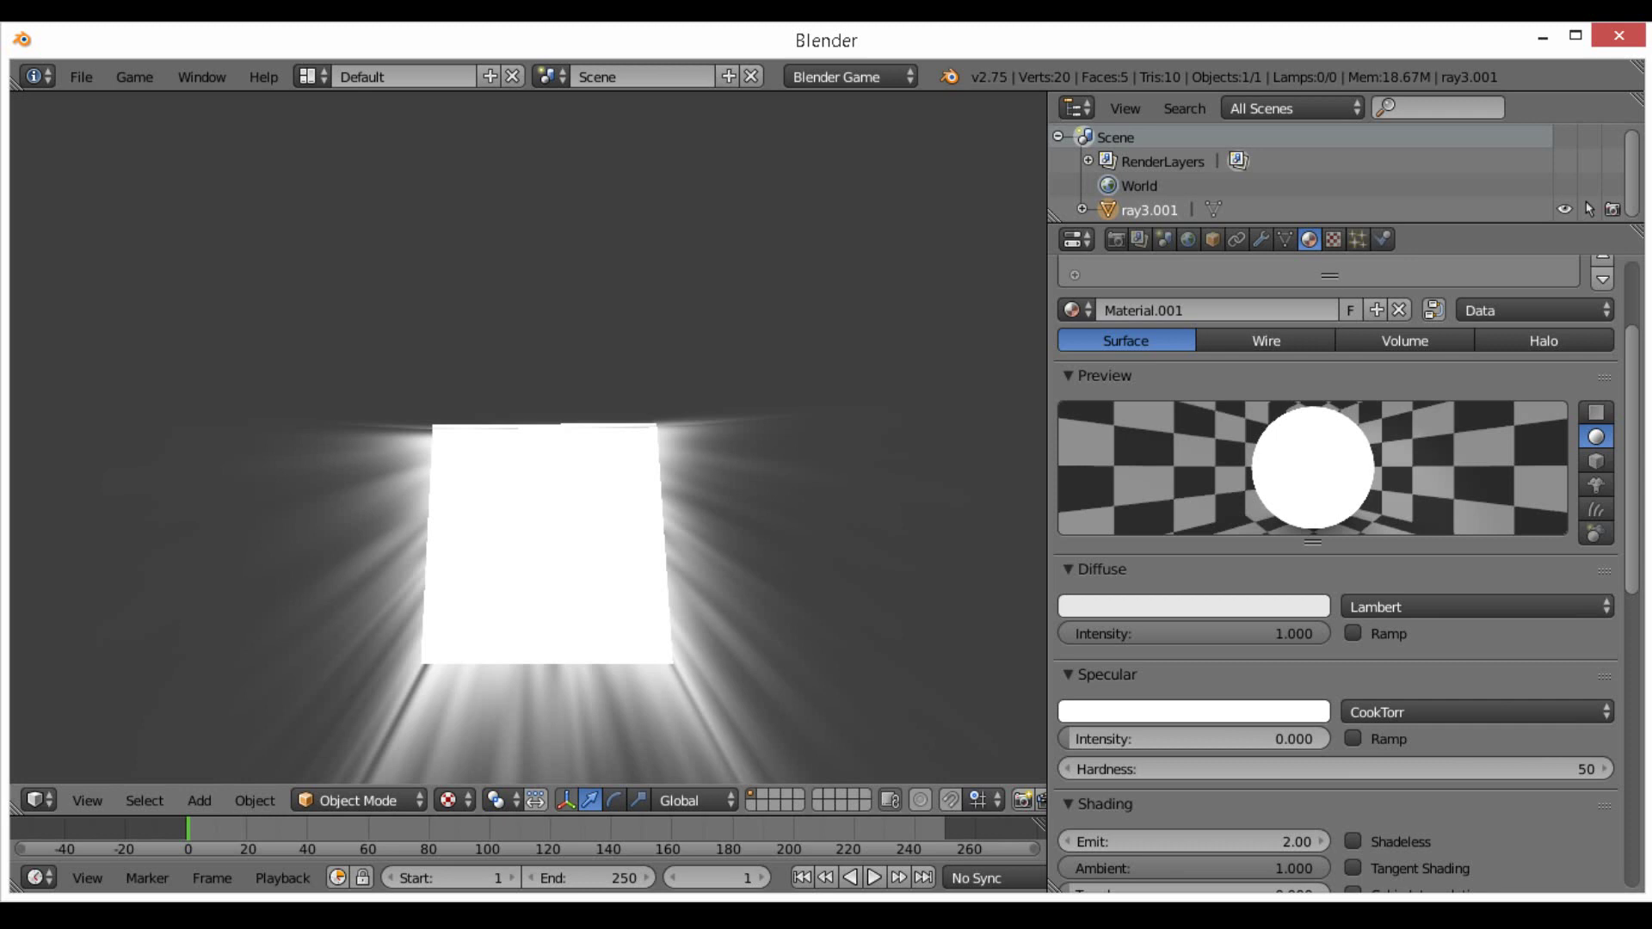
key(Escape)
scroll(748, 606, down, 1)
middle_drag(749, 605, 647, 504)
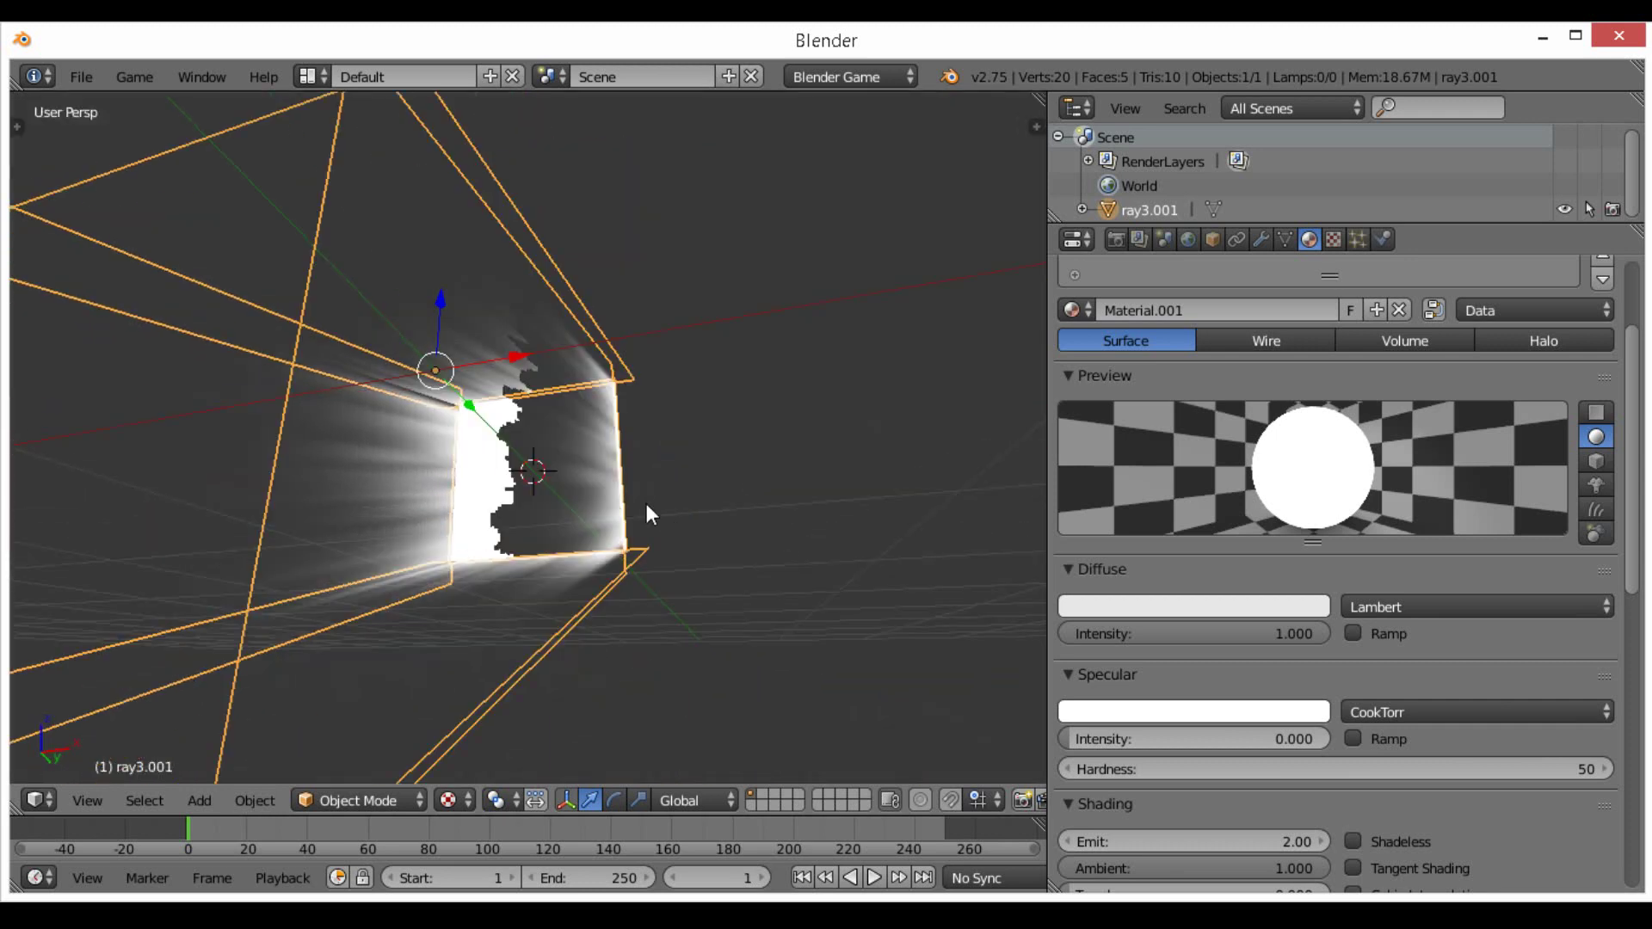
key(p)
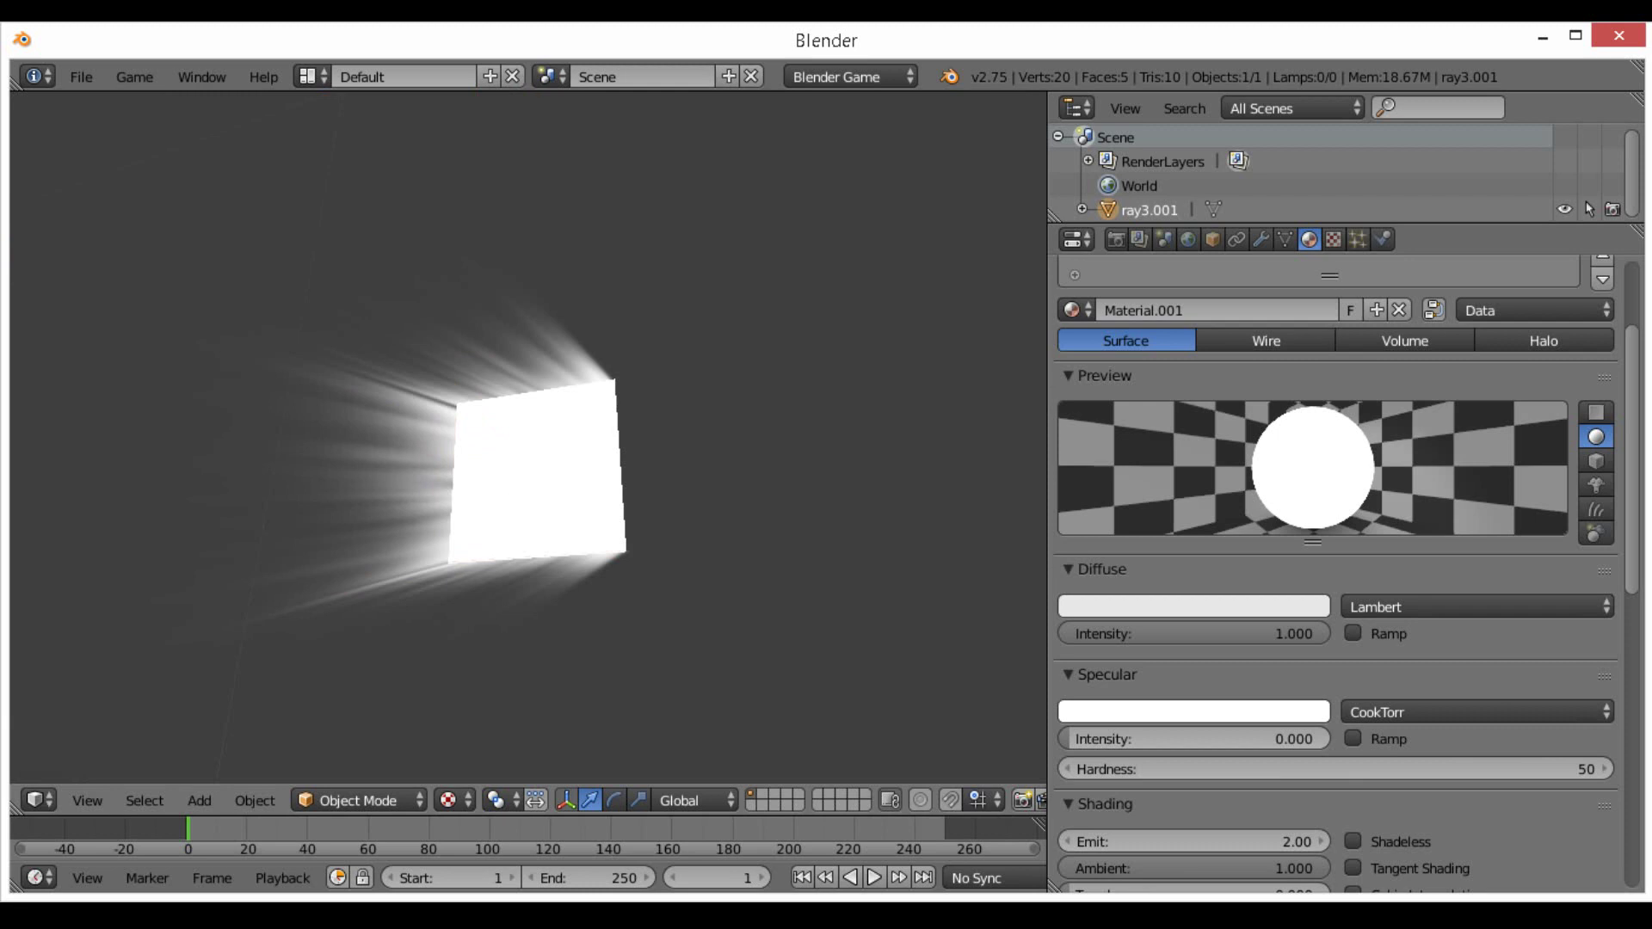
key(Escape)
middle_drag(561, 478, 694, 525)
key(p)
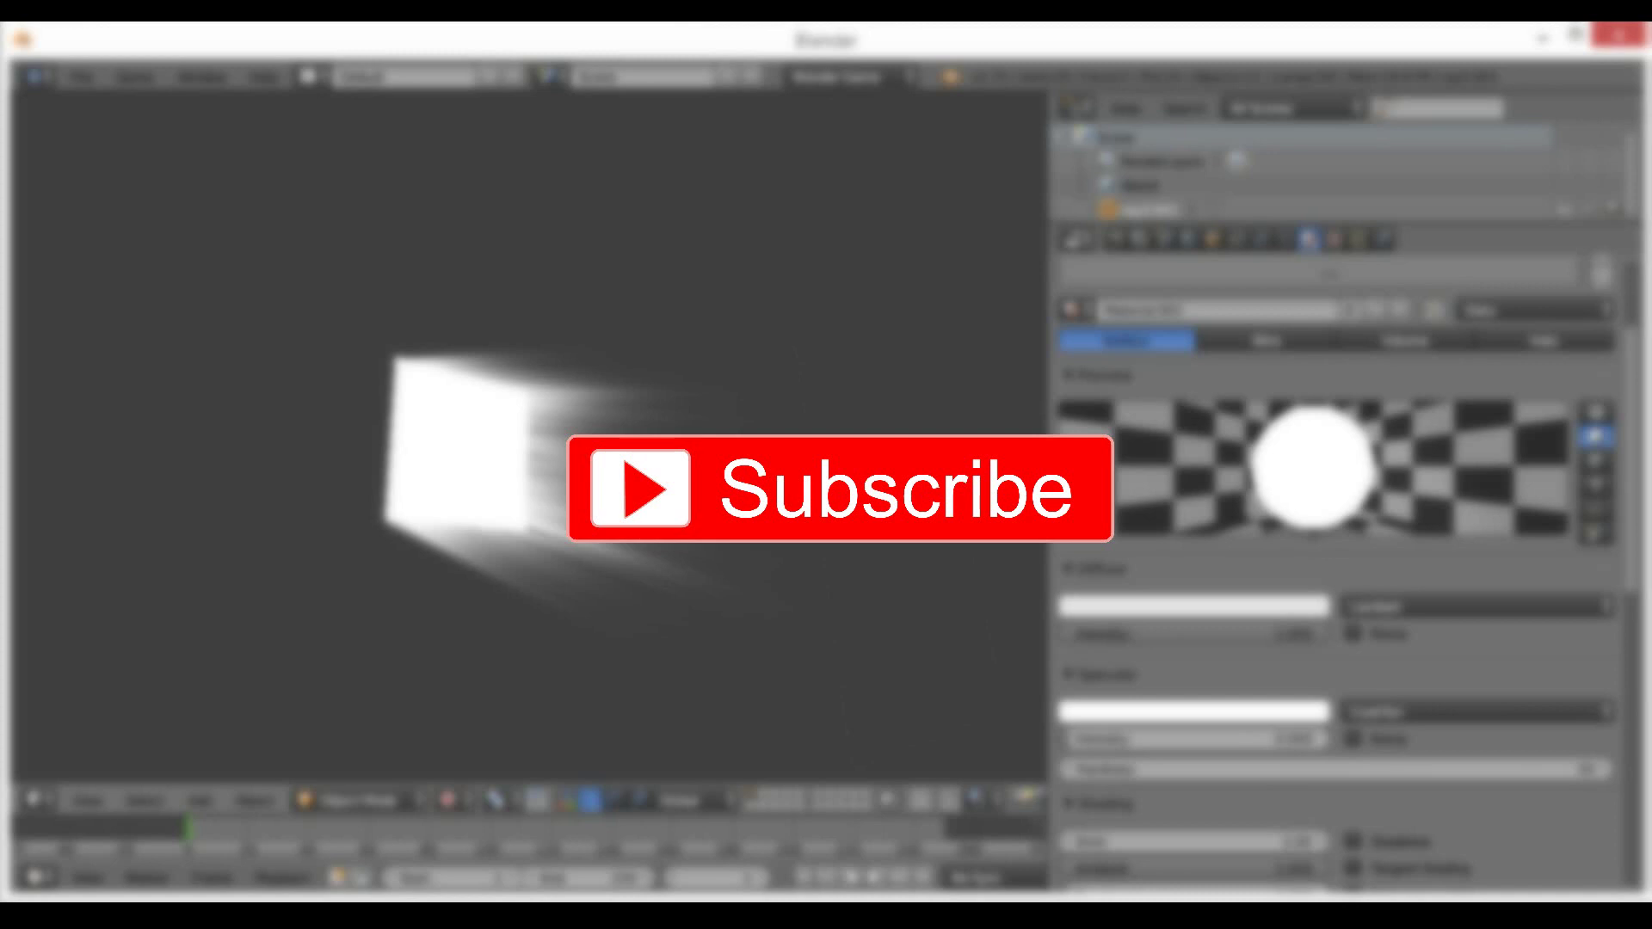
Preview the beam in the game engine from a wider, raised viewpoint and undo the last change to it
key(Escape)
scroll(560, 540, down, 2)
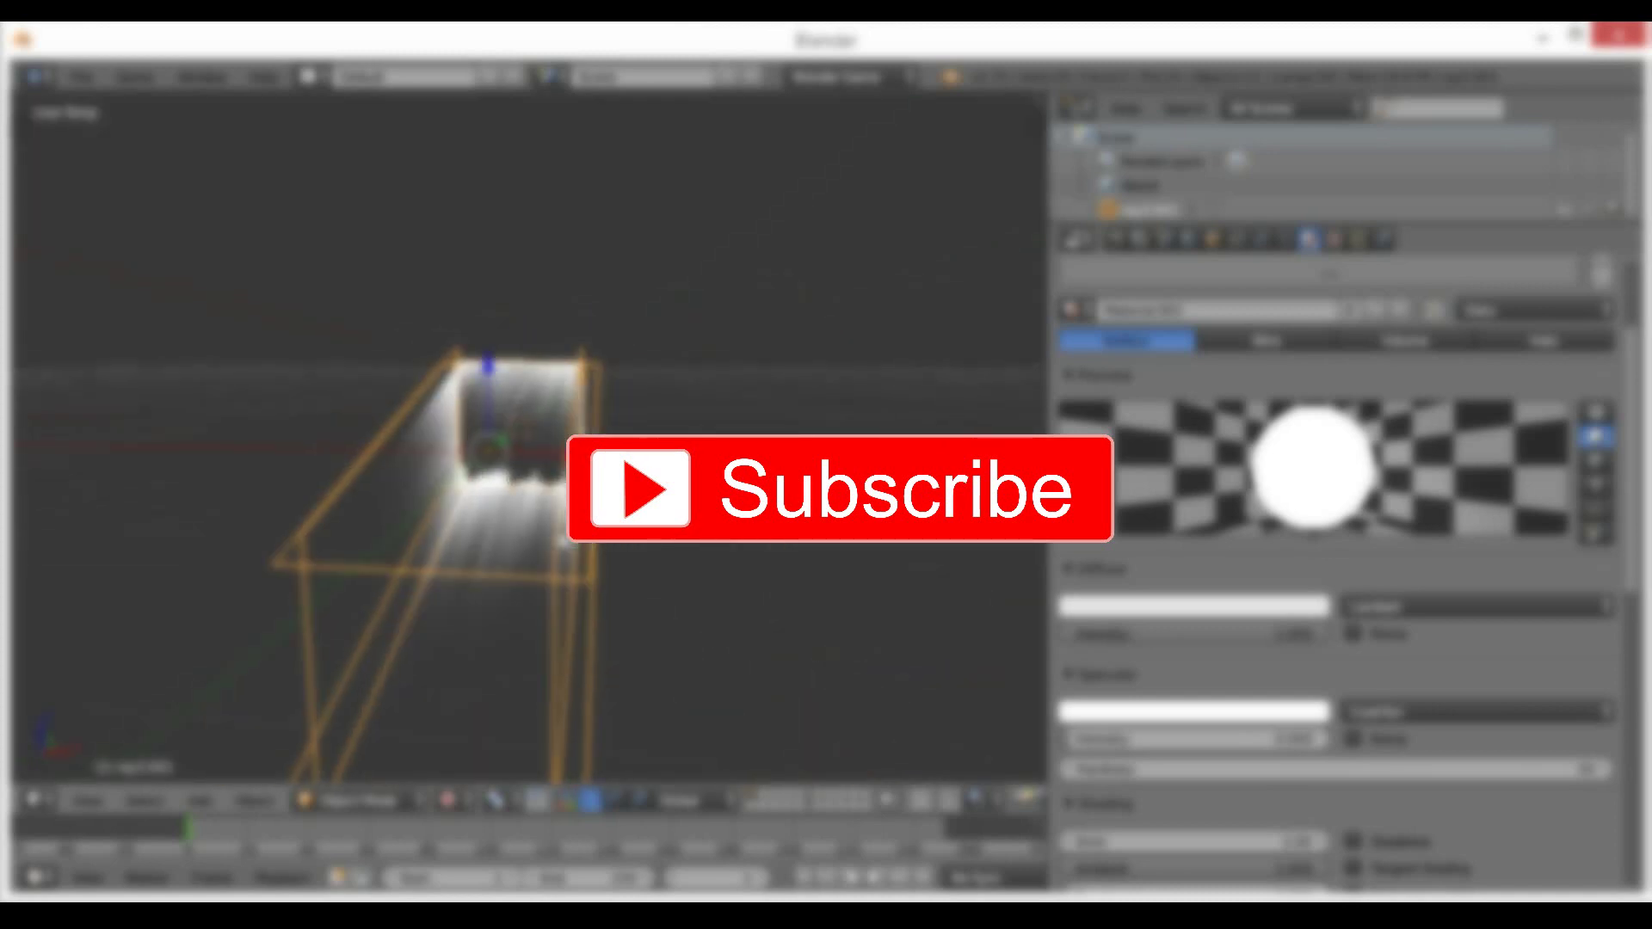
key(p)
key(Escape)
key(ctrl+z)
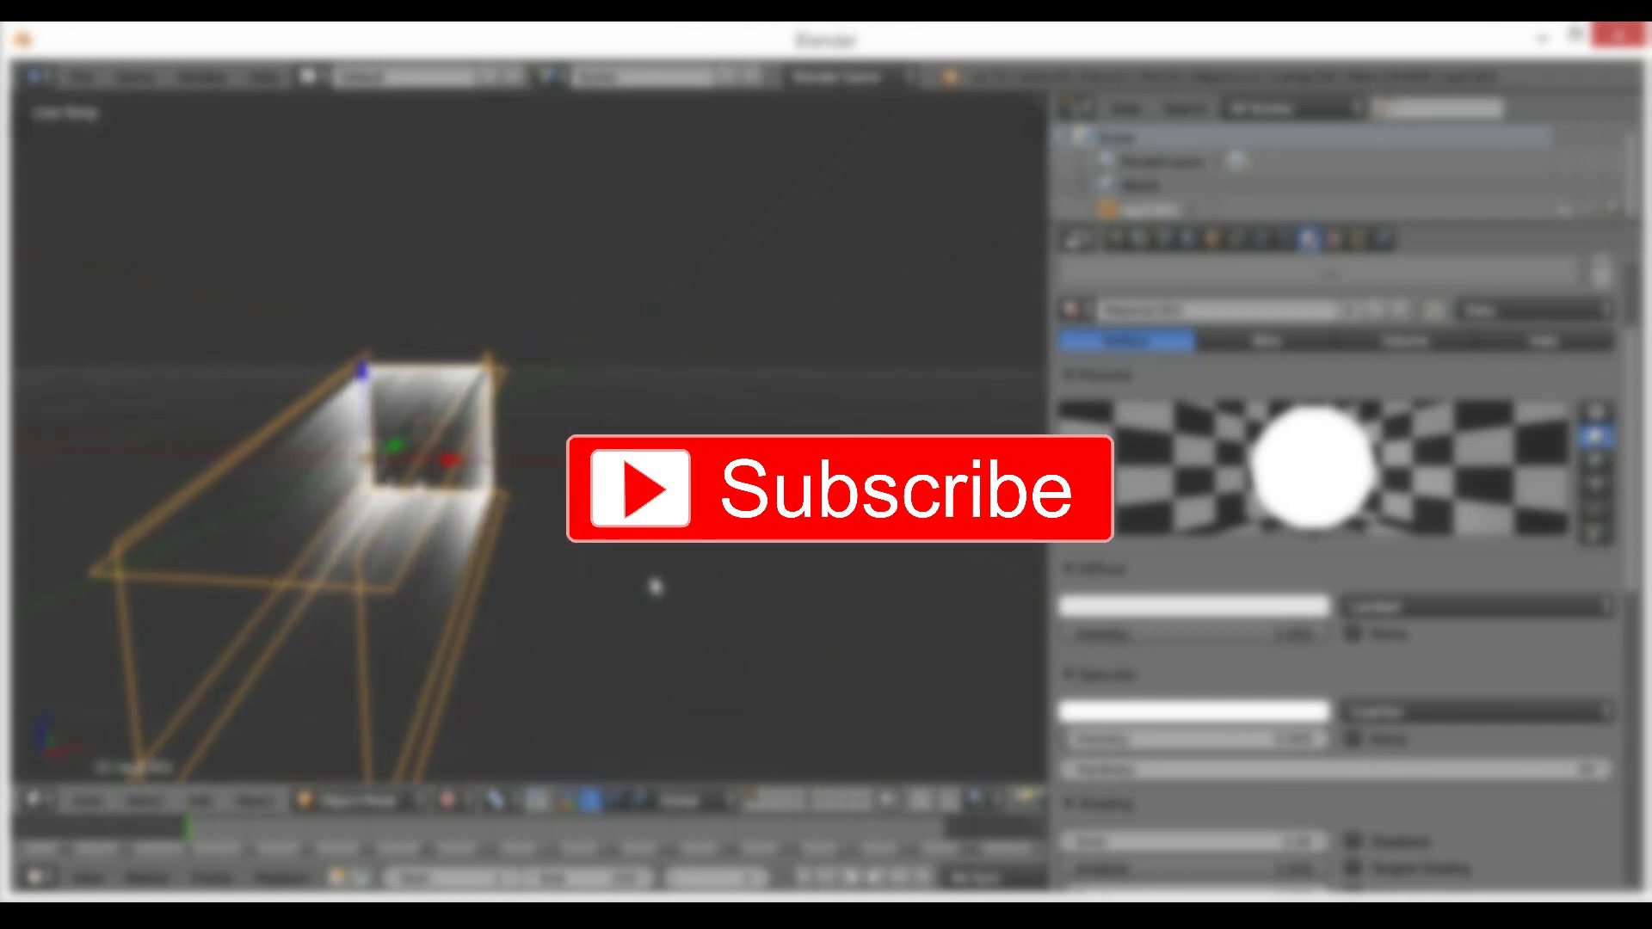